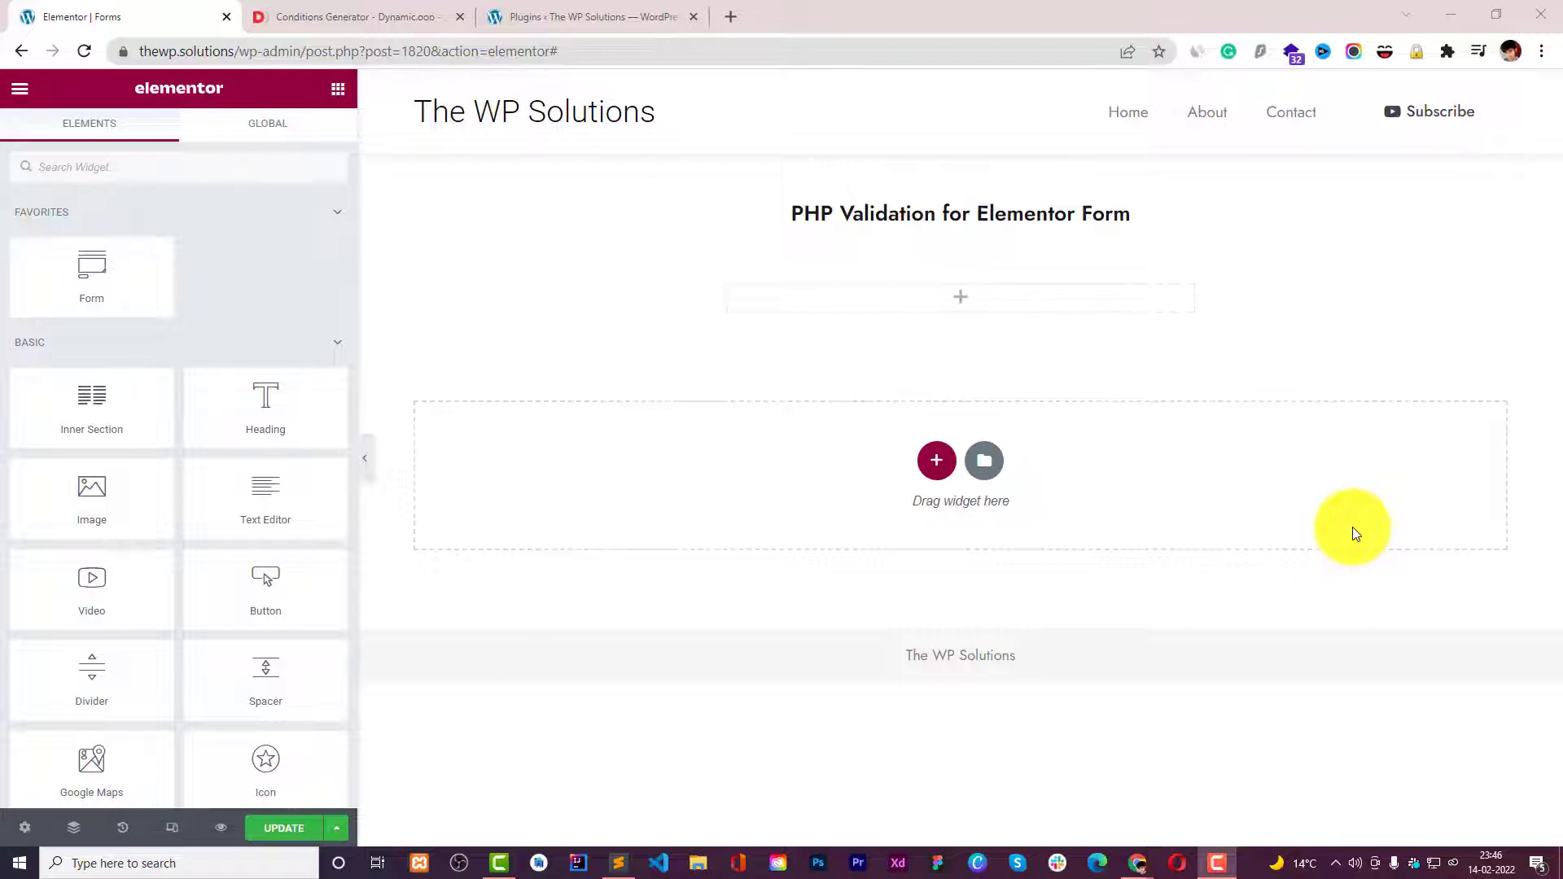
Step: Add a Form widget under the heading and set its label spacing to 16
click(272, 158)
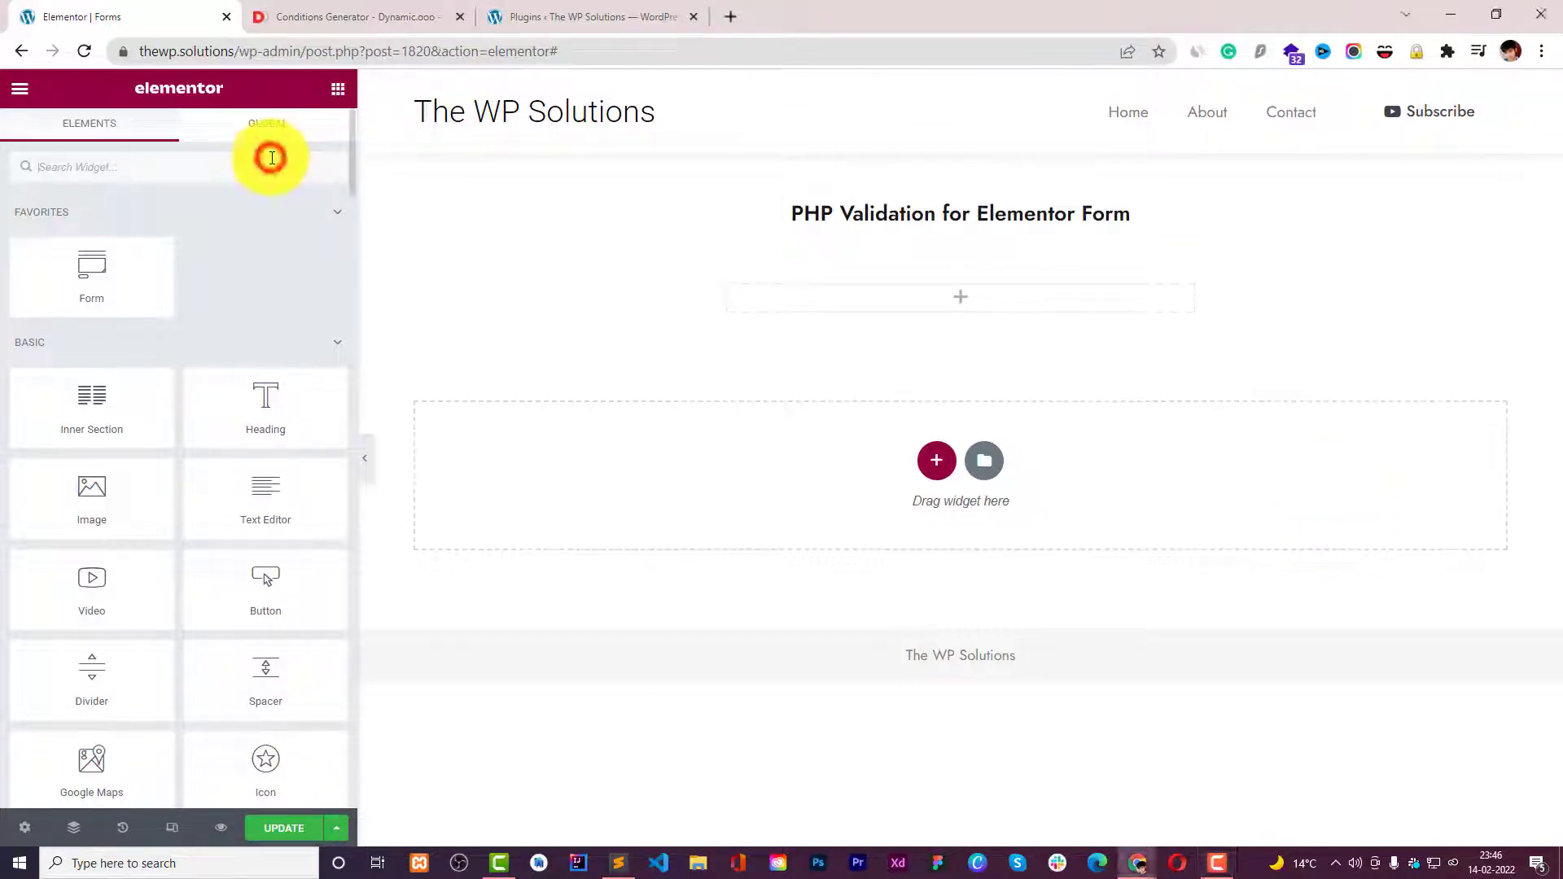
mouse_move(110, 301)
mouse_down()
mouse_move(837, 290)
mouse_move(1091, 307)
mouse_up()
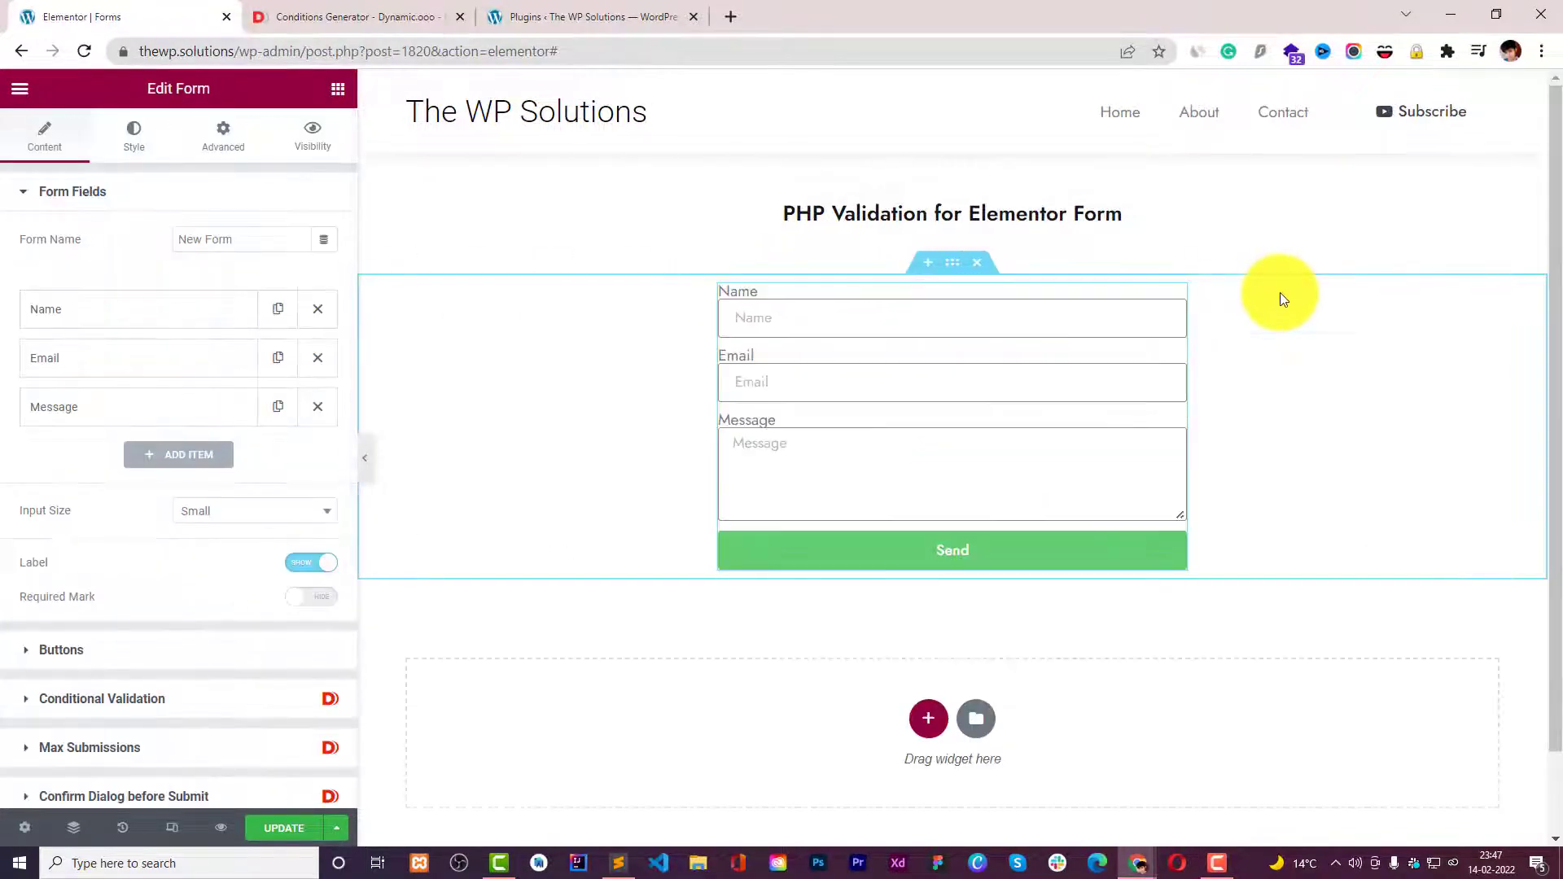
click(130, 140)
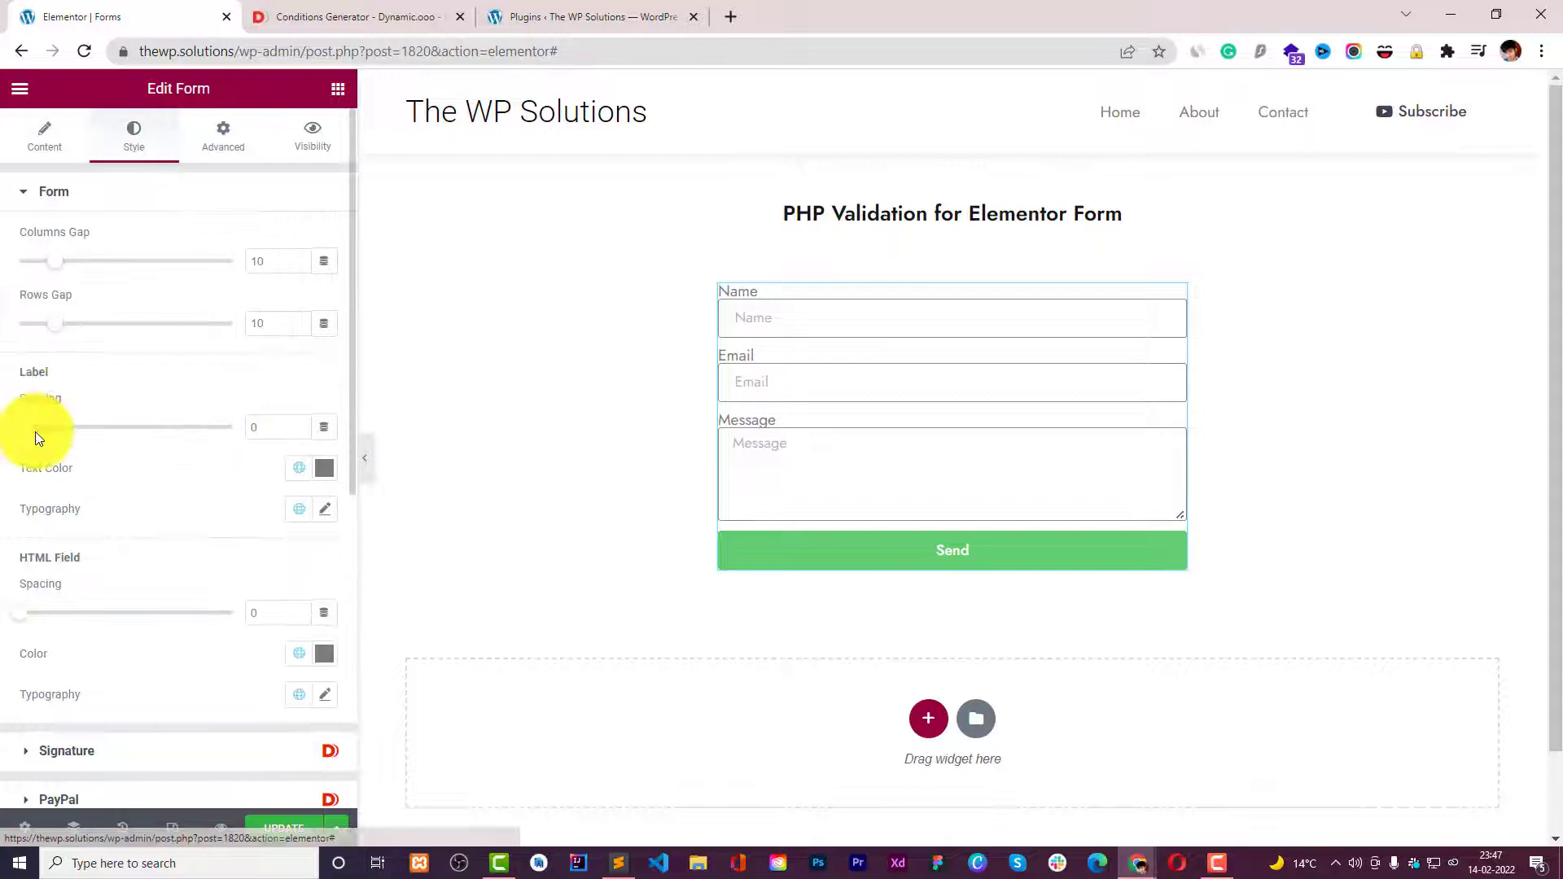
drag(21, 426, 75, 426)
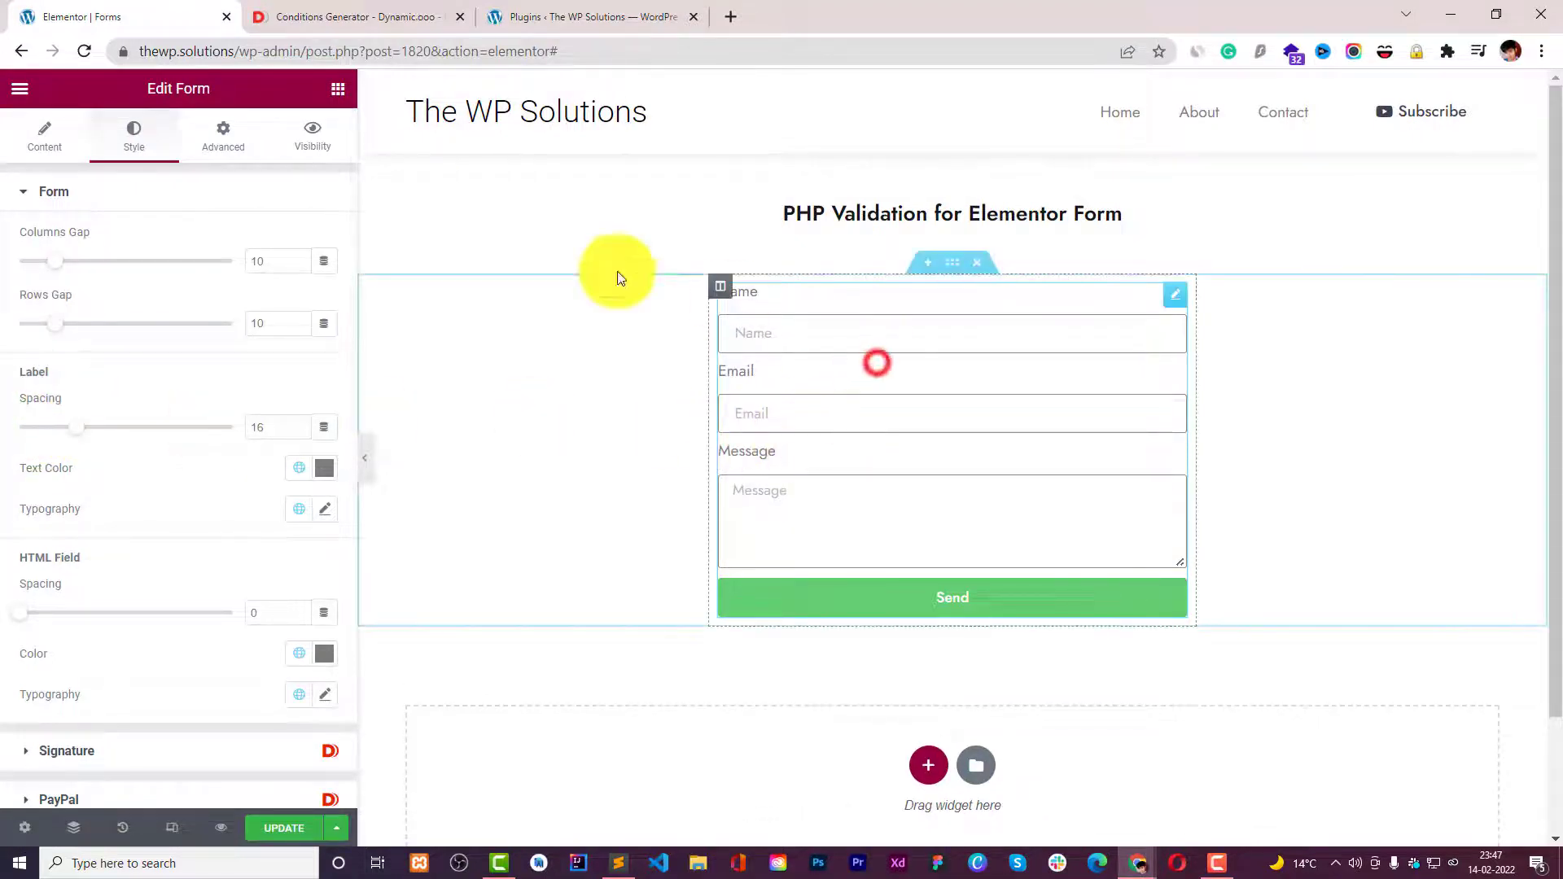
Step: Delete the Message field so only Name and Email remain
click(49, 134)
click(317, 401)
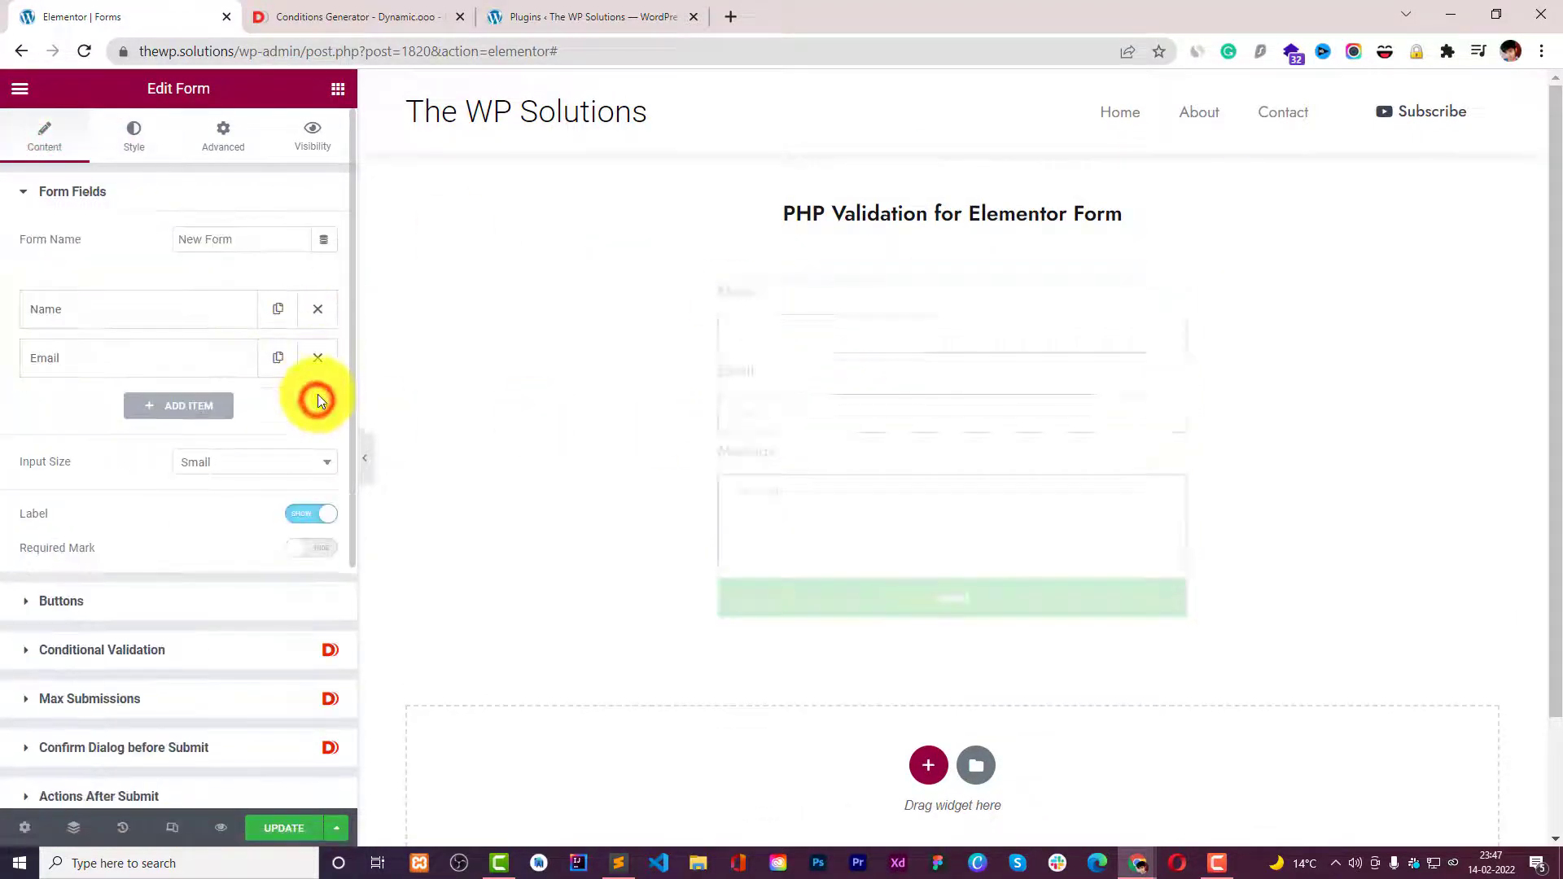
scroll(301, 403, down, 4)
Step: Expand Additional Options and switch PHP Validation on to reveal its empty code editor
click(127, 672)
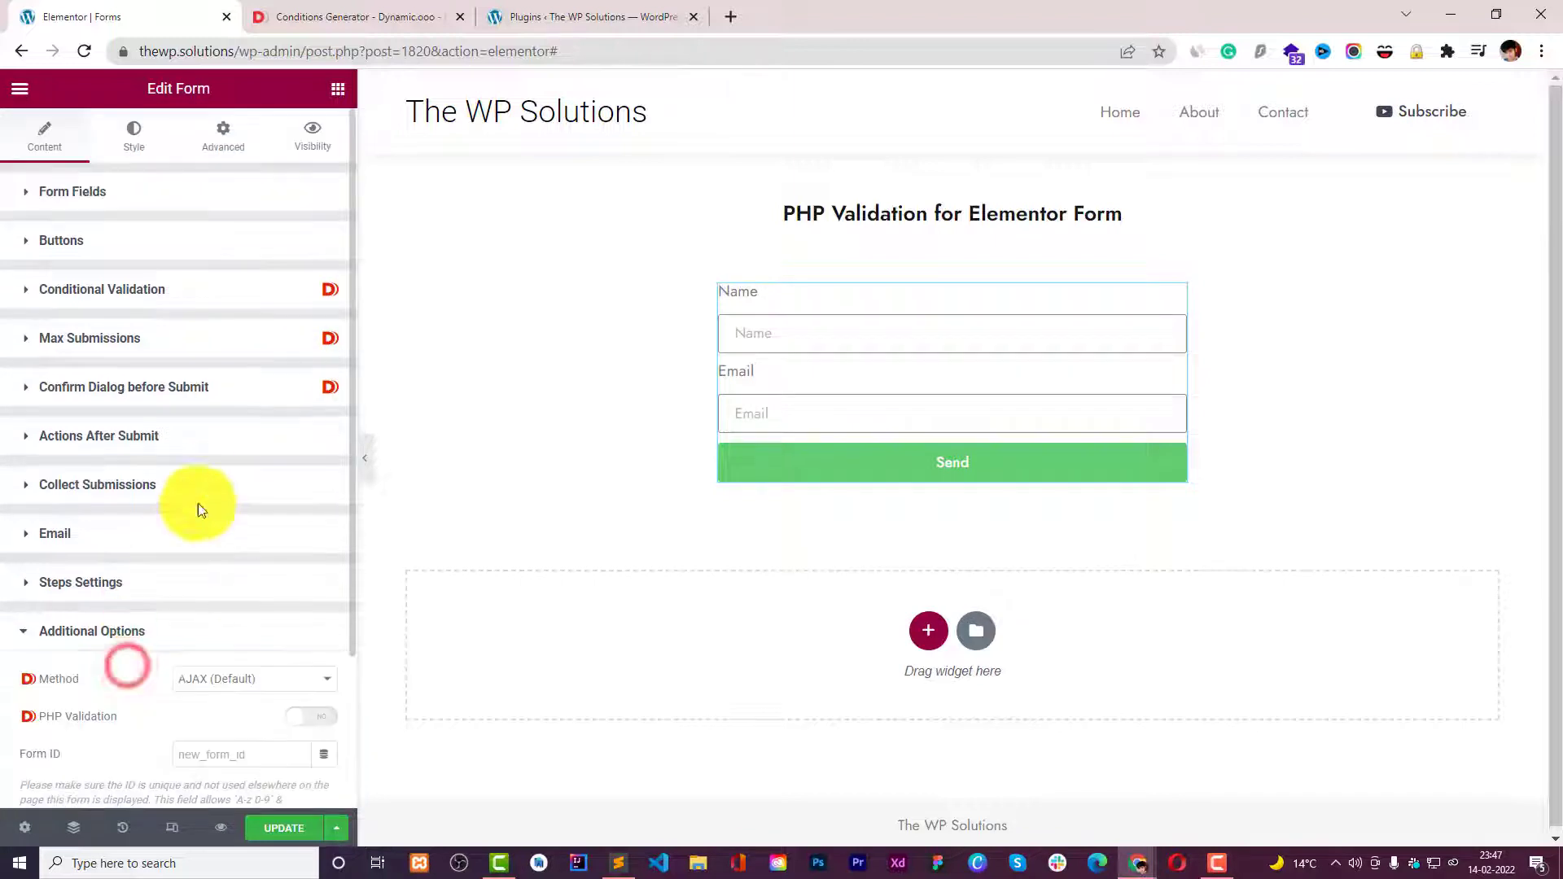
scroll(197, 503, down, 3)
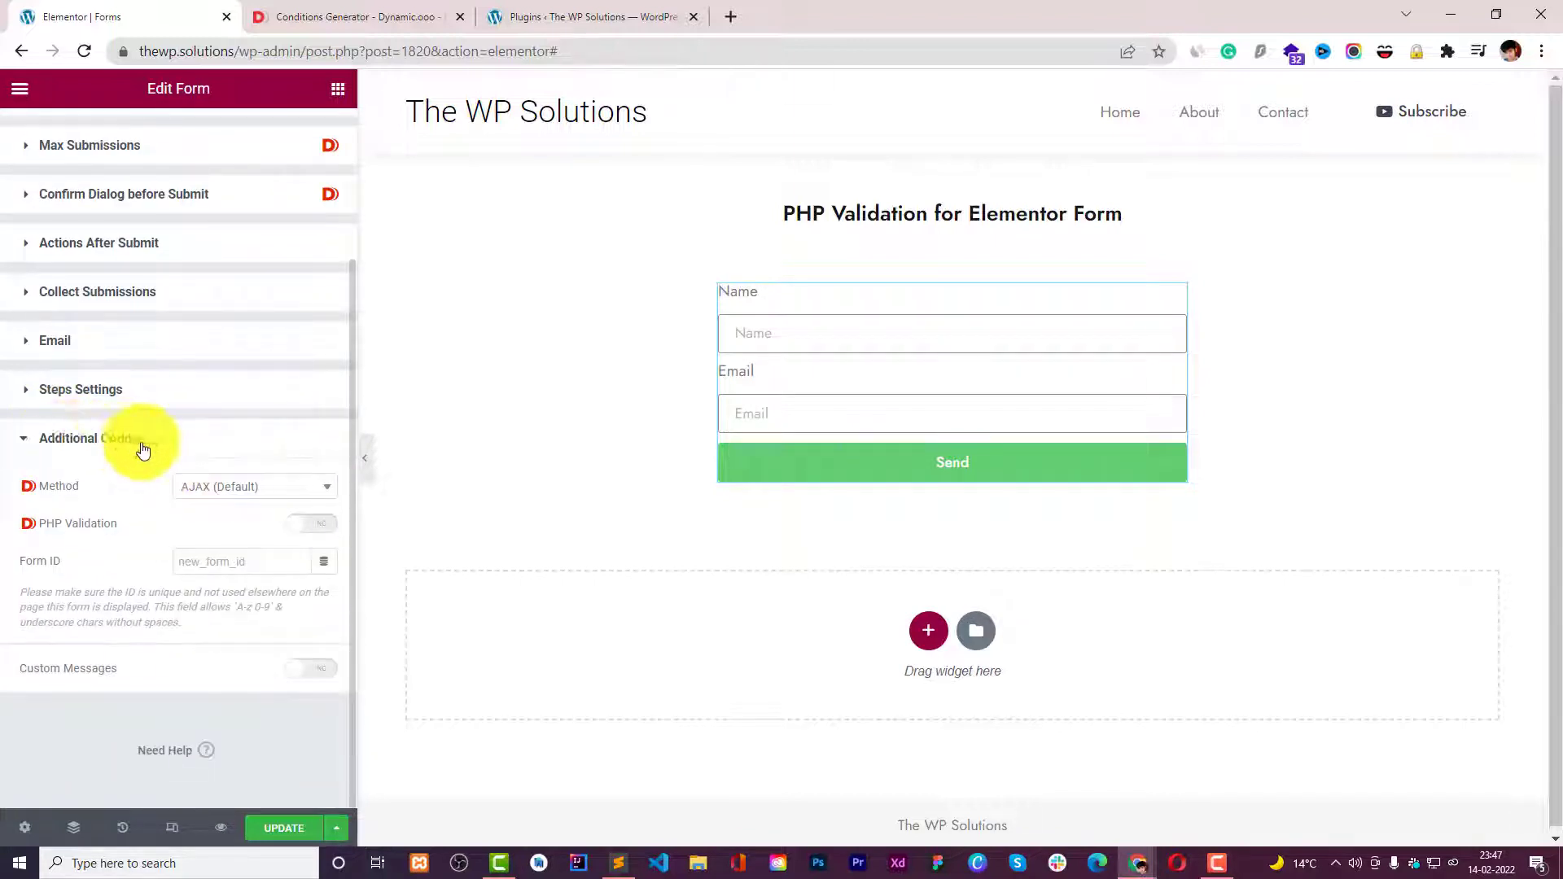
click(310, 531)
click(125, 597)
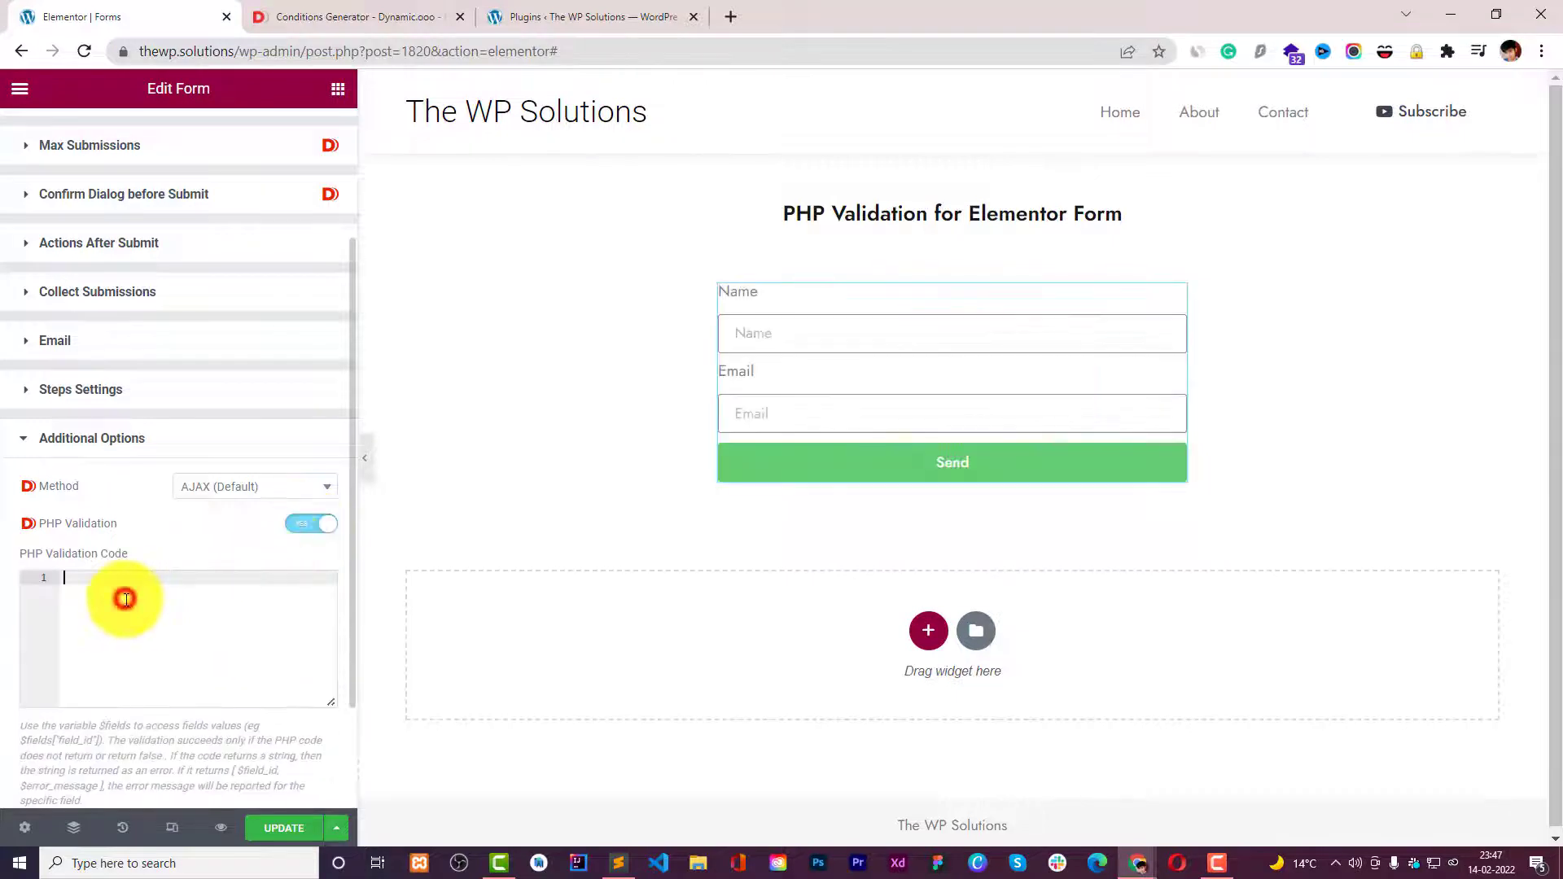
scroll(167, 527, down, 3)
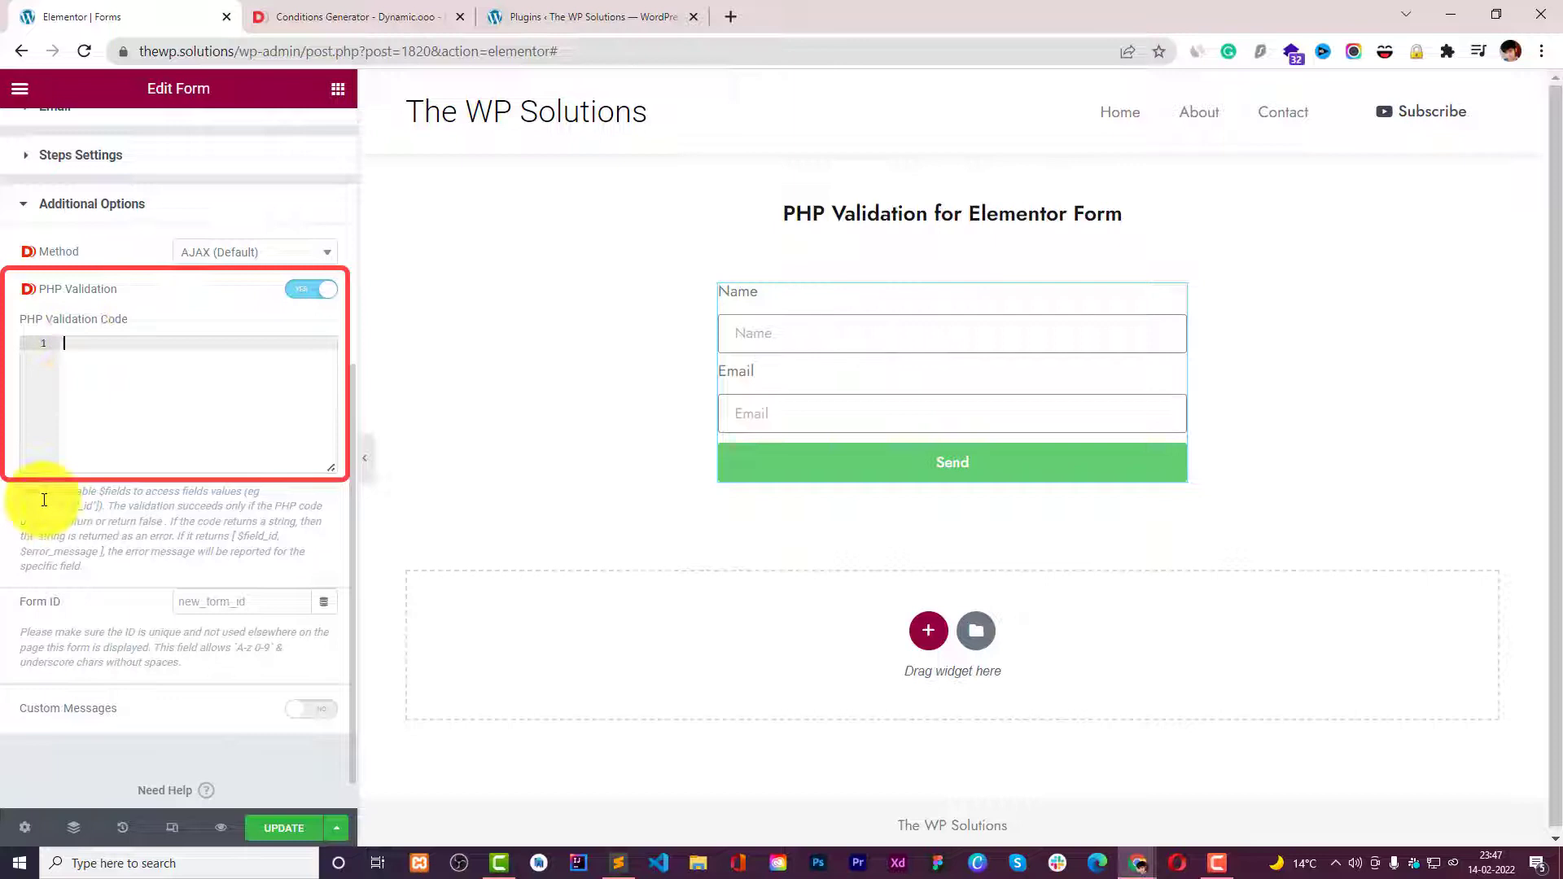
click(310, 290)
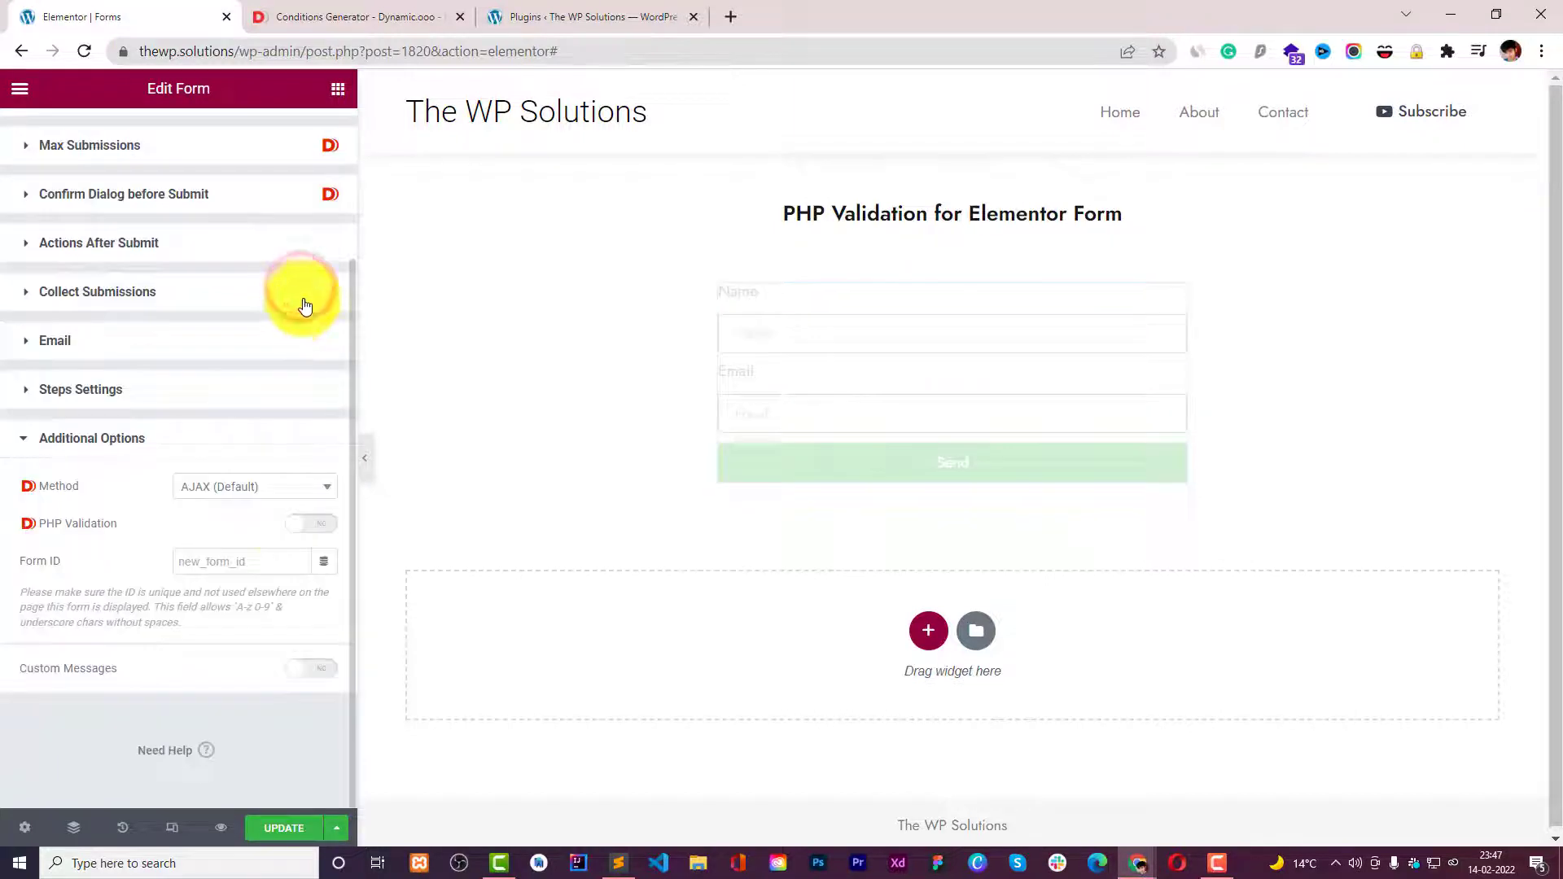
click(310, 523)
scroll(115, 621, down, 3)
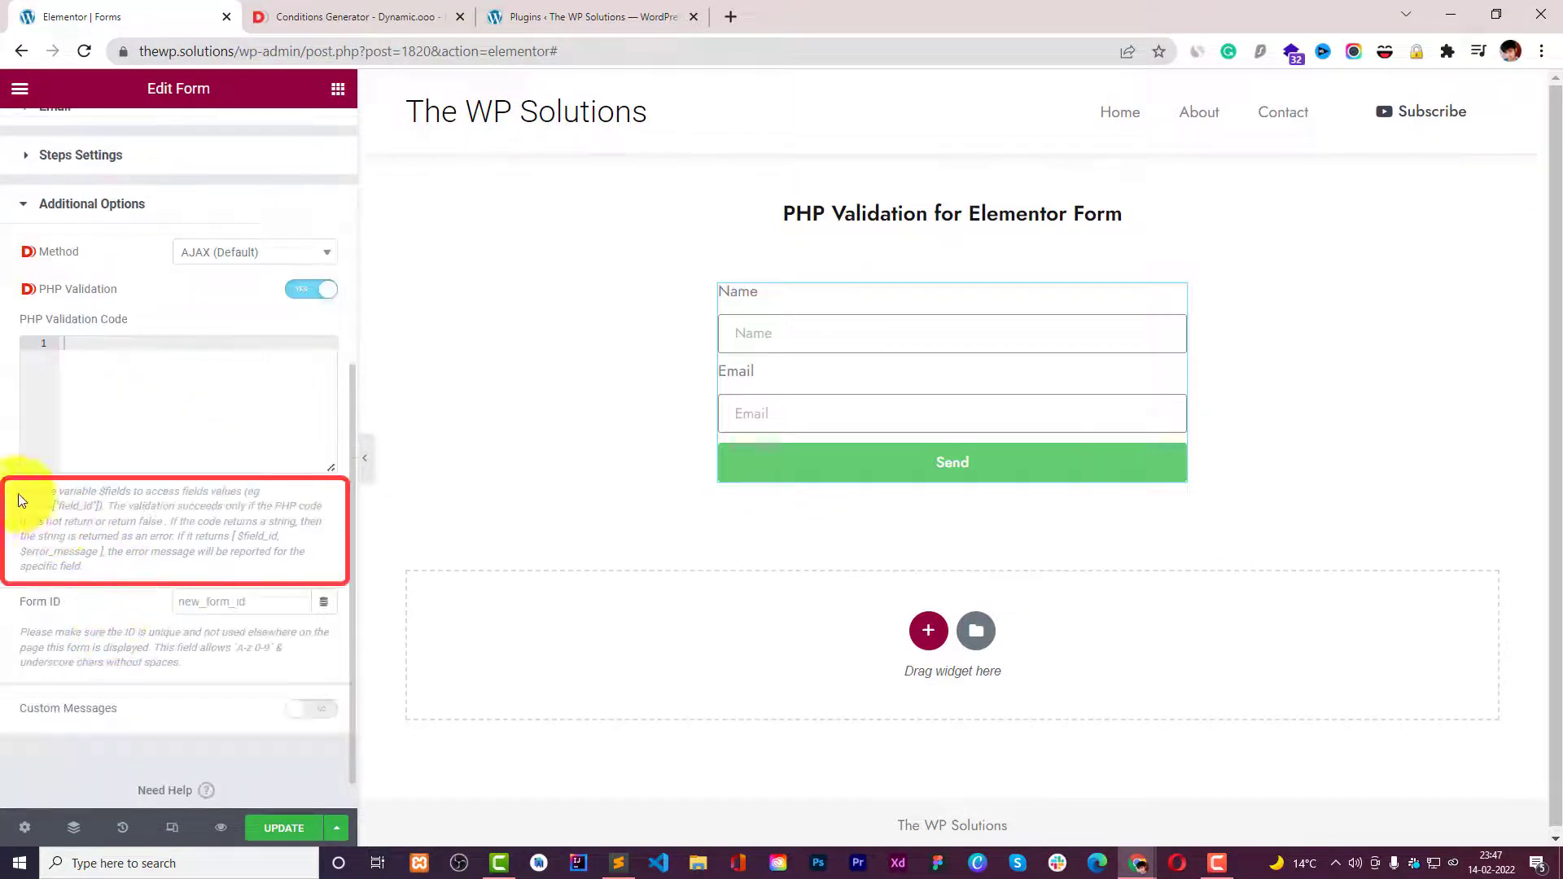
Step: Copy the 'PHP Validation' label text and bring up the editor tab's context menu
drag(18, 491, 123, 562)
click(133, 558)
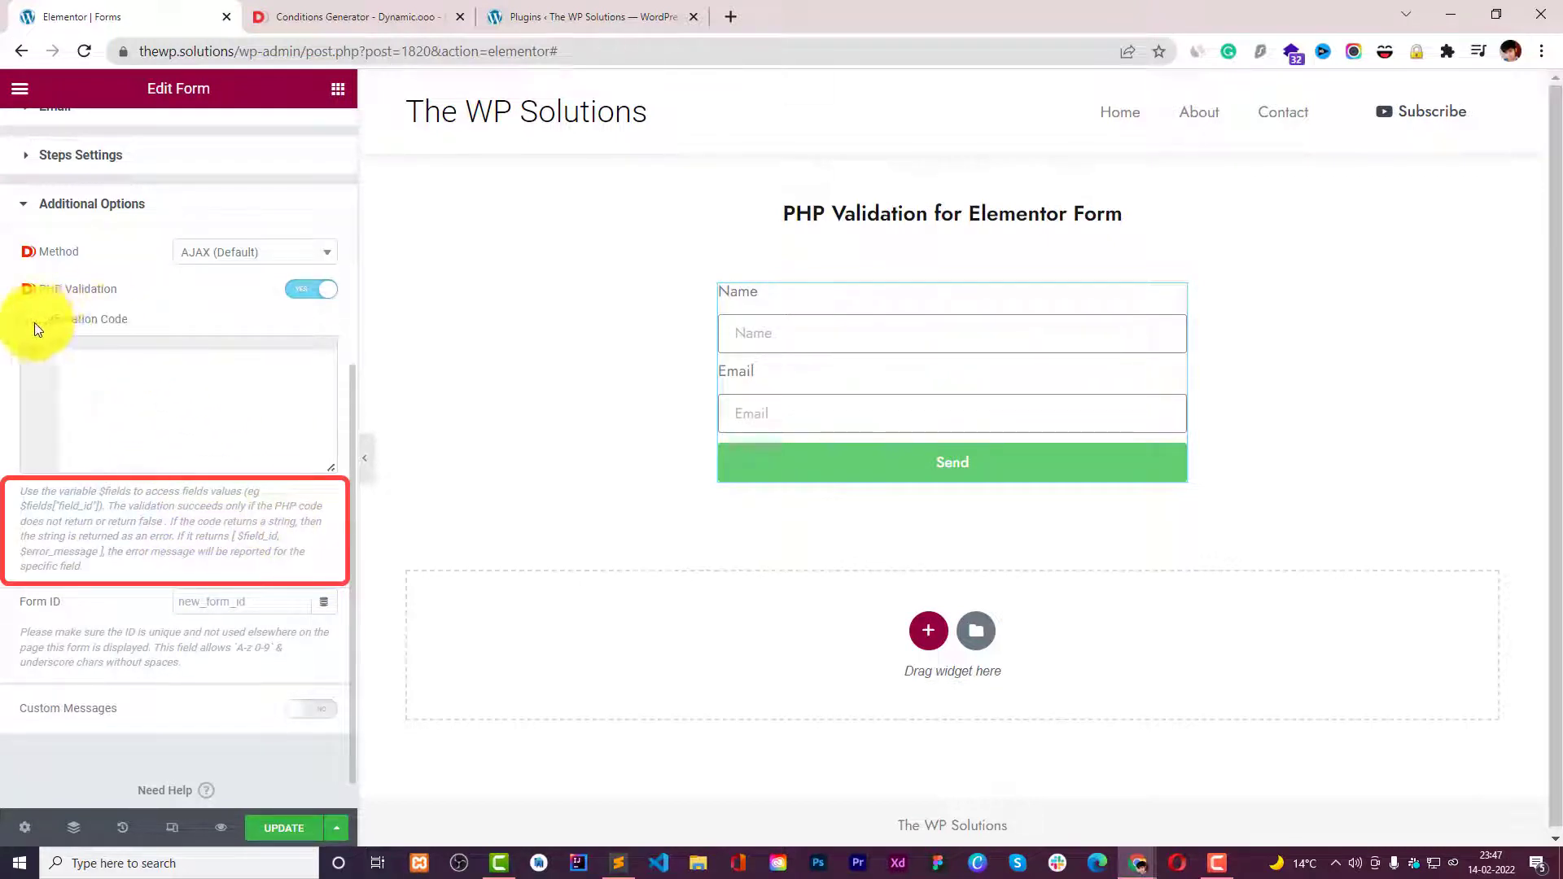
drag(37, 287, 115, 290)
key(ctrl+c)
right_click(116, 291)
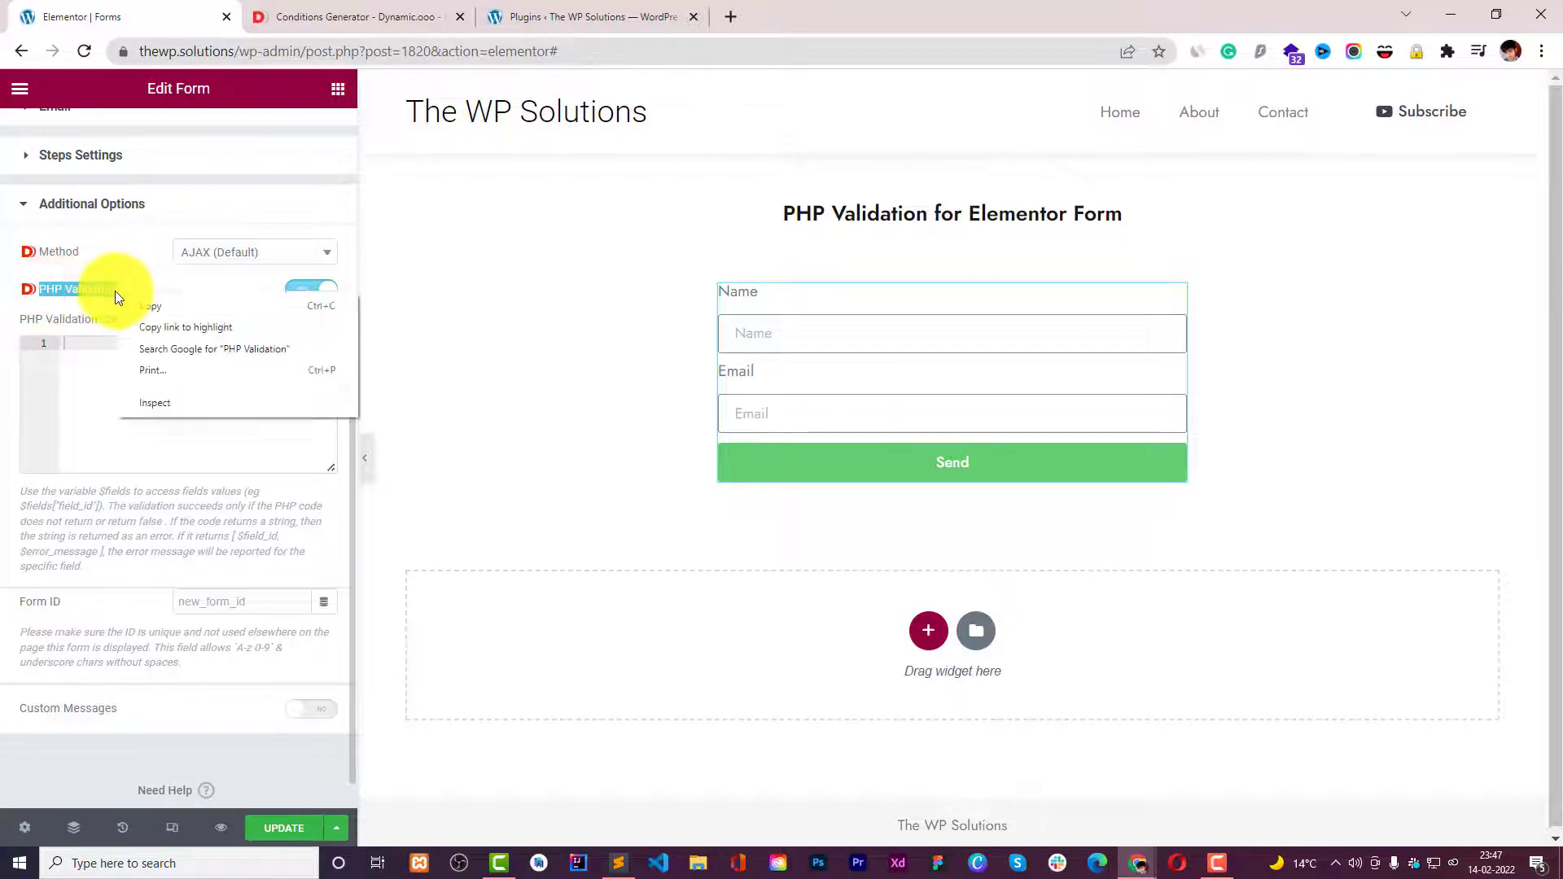
click(133, 315)
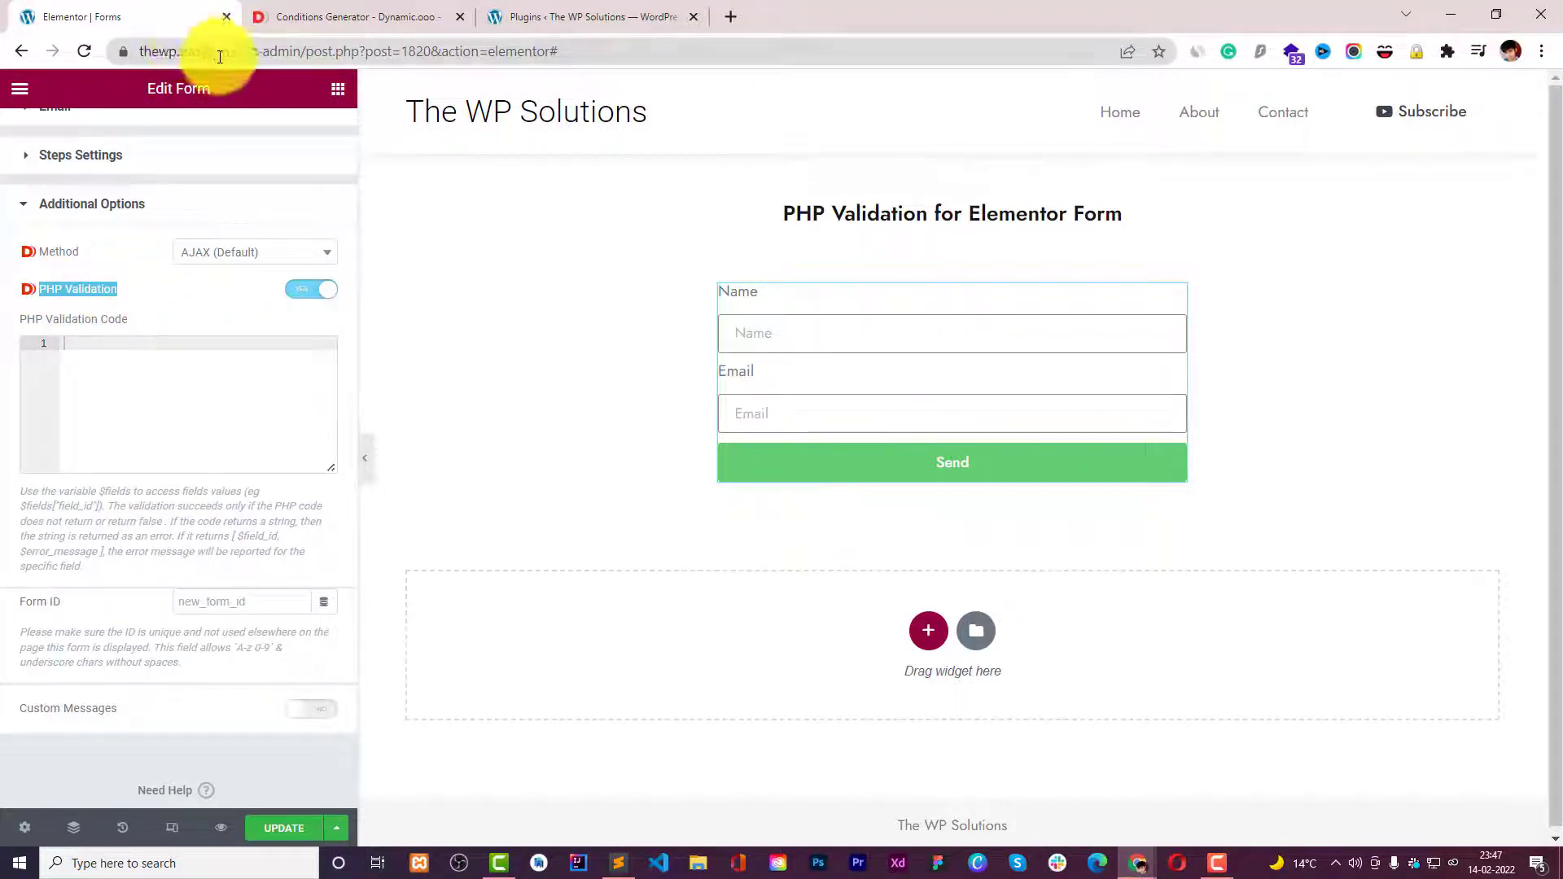
right_click(218, 24)
Step: In a new tab, search help.dynamic.ooo for 'PHP Validation' and open the Elementor Pro Form article
click(221, 24)
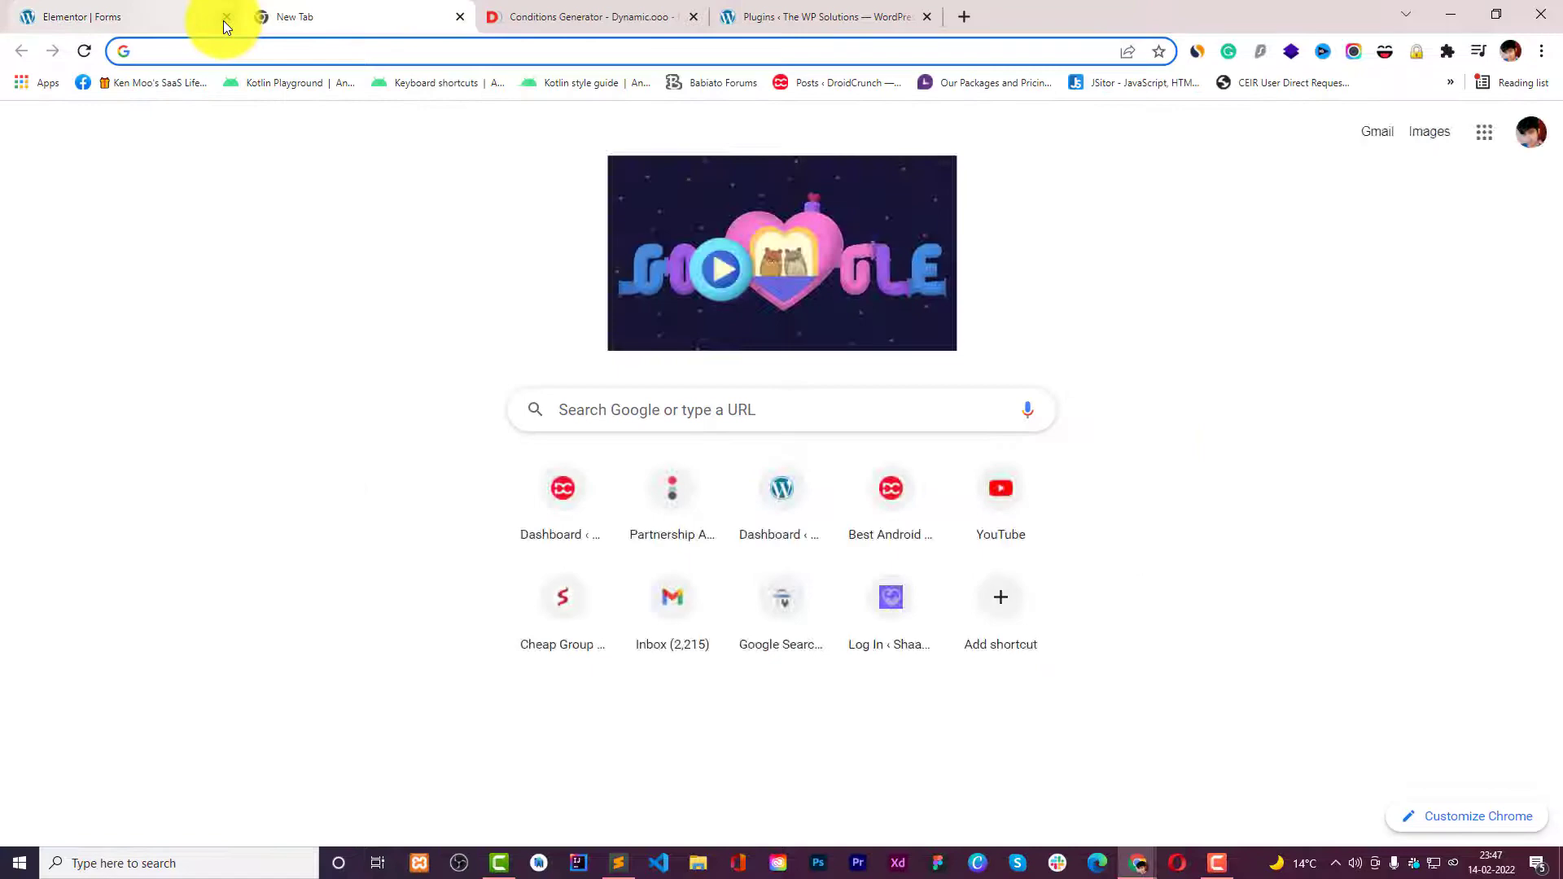
text(help)
key(Return)
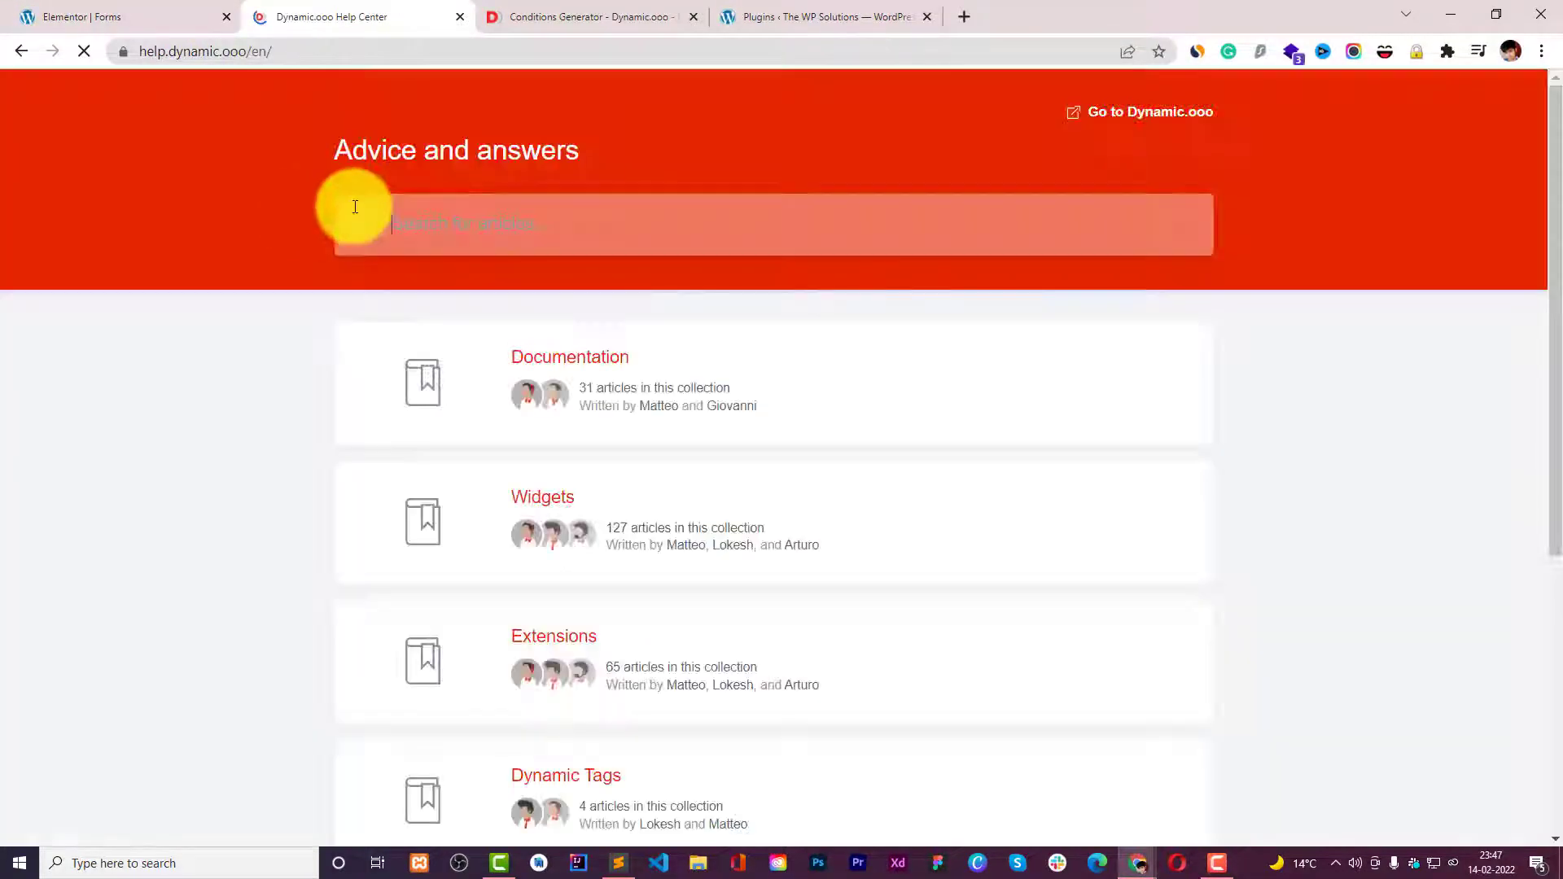
right_click(509, 237)
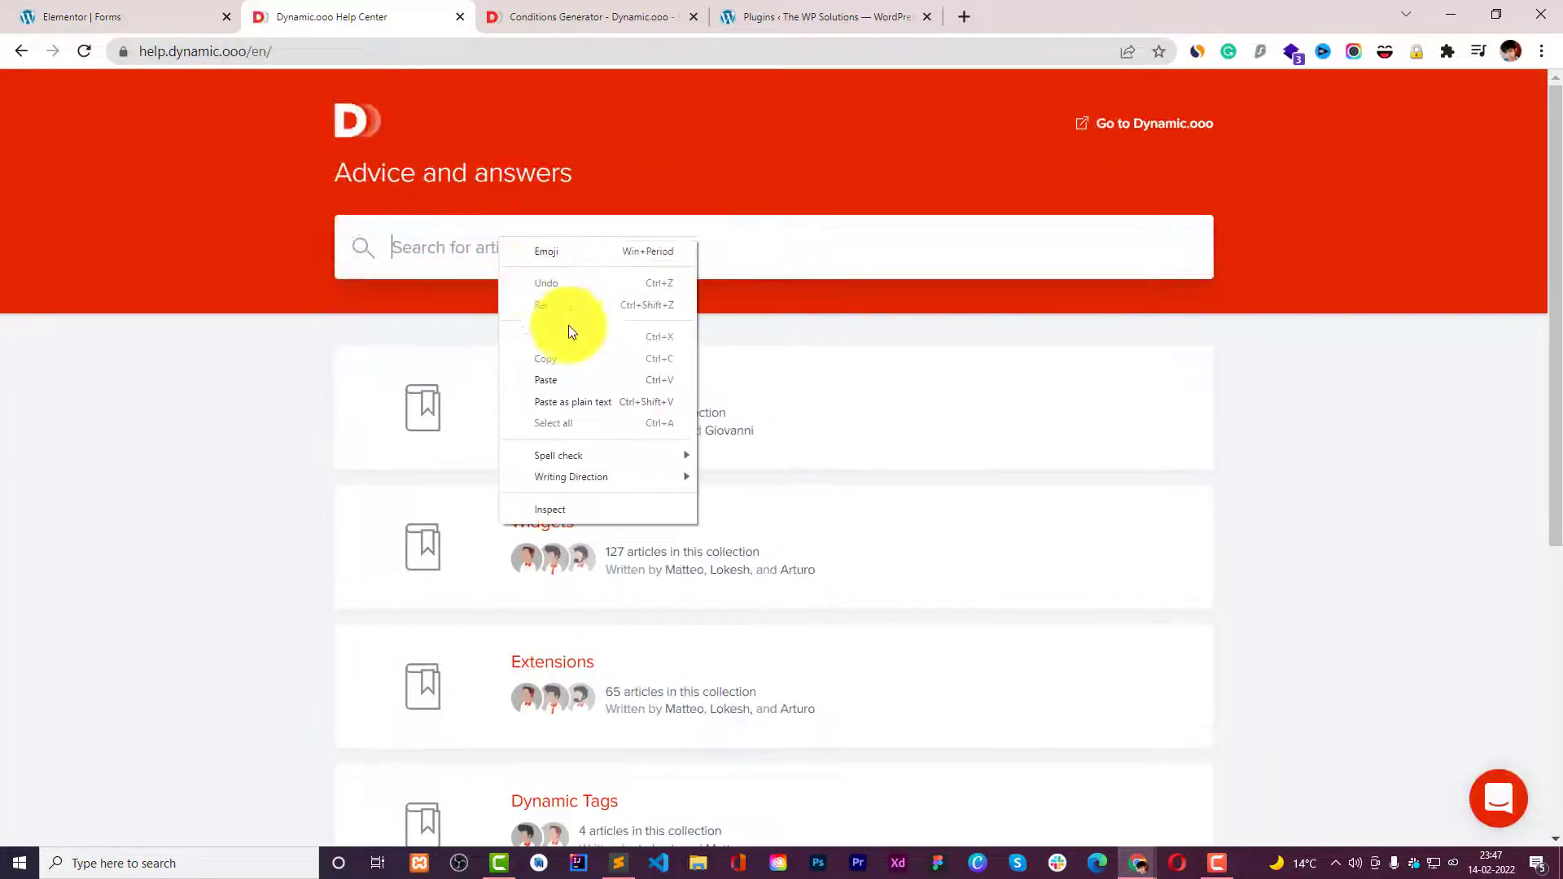
click(592, 394)
key(Return)
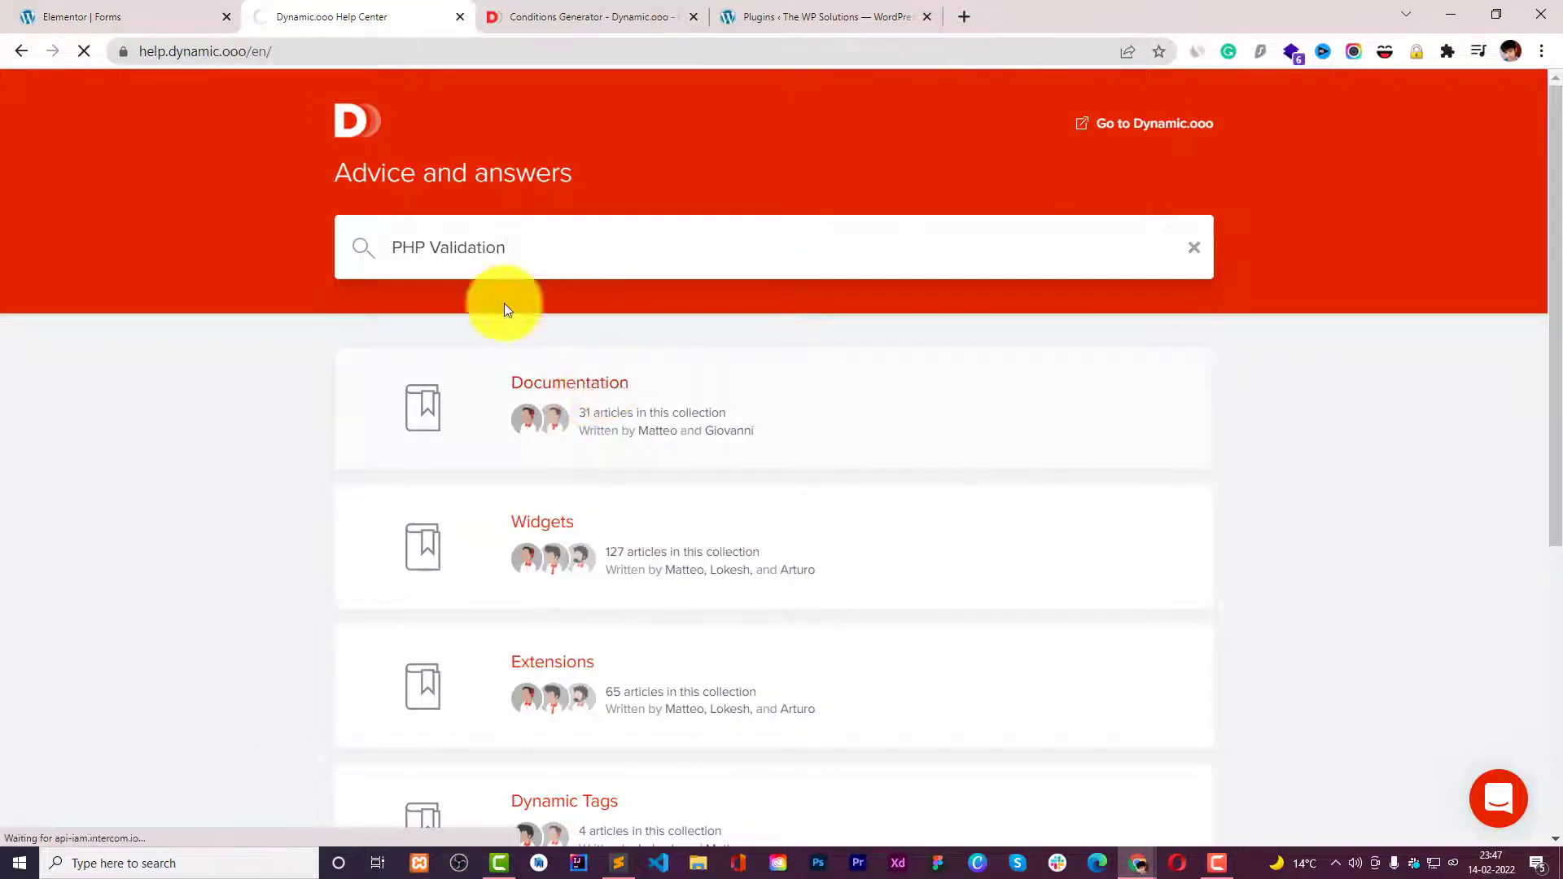
click(575, 440)
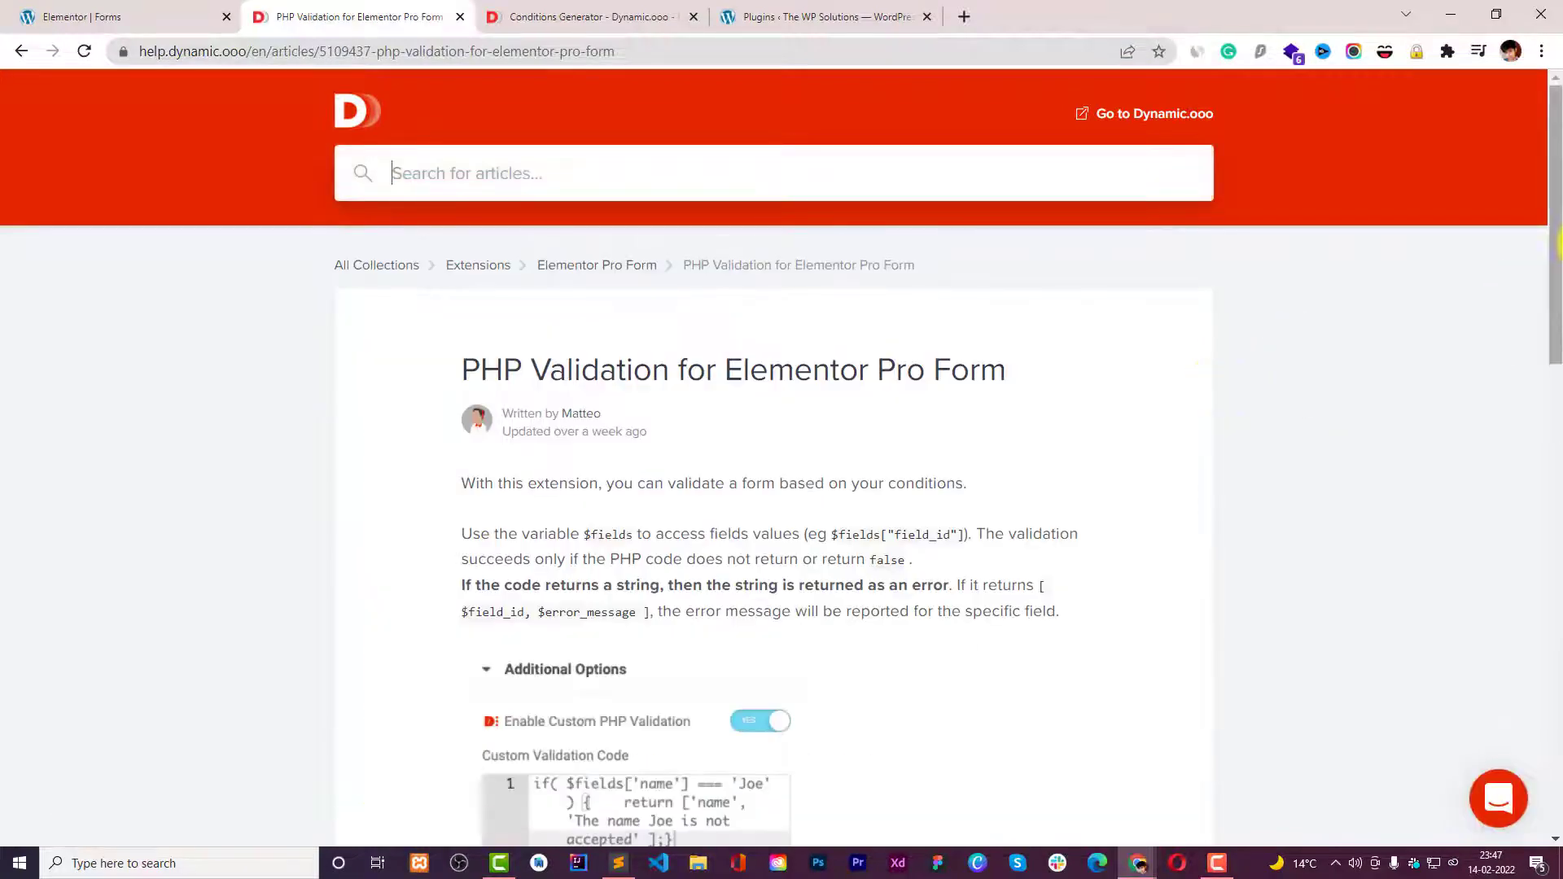
Step: Copy the article's password-length example code
drag(1554, 206, 1557, 326)
click(155, 9)
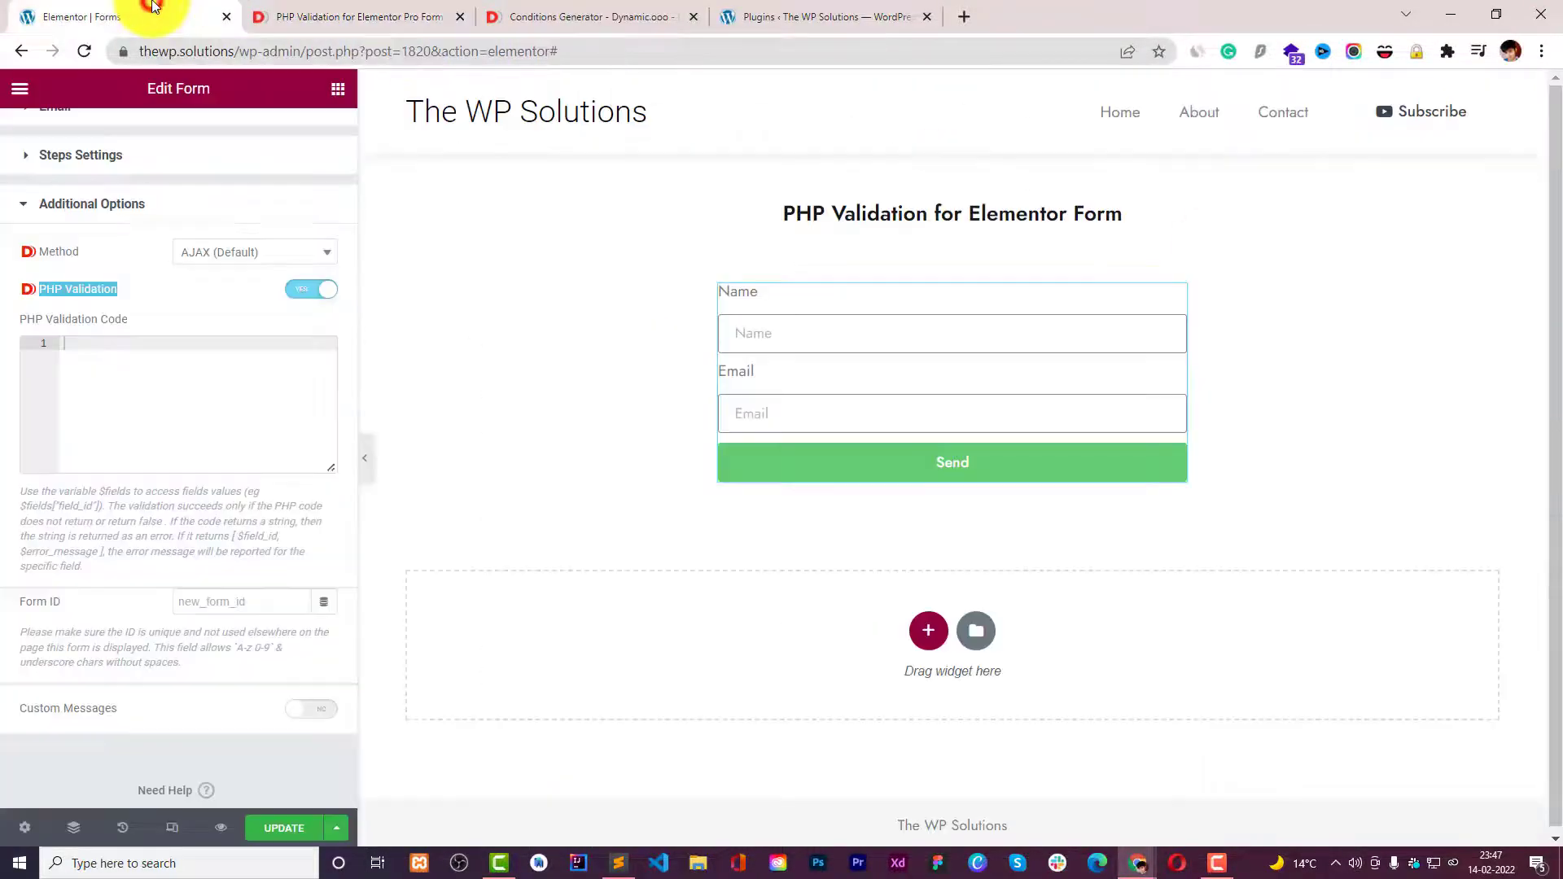
click(392, 12)
scroll(590, 494, down, 6)
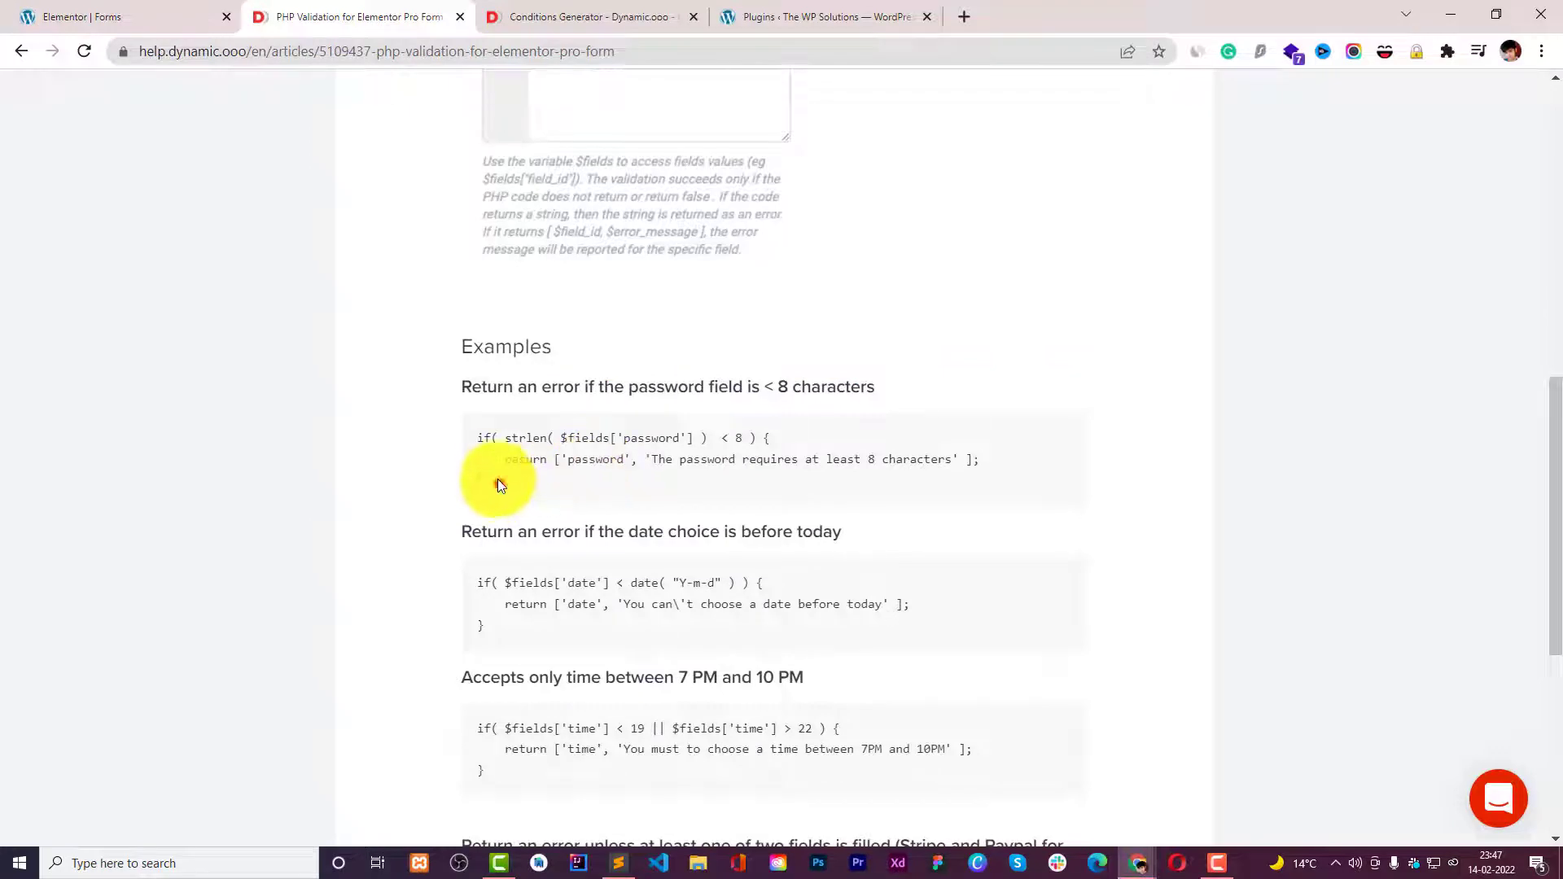
drag(497, 478, 479, 438)
right_click(539, 471)
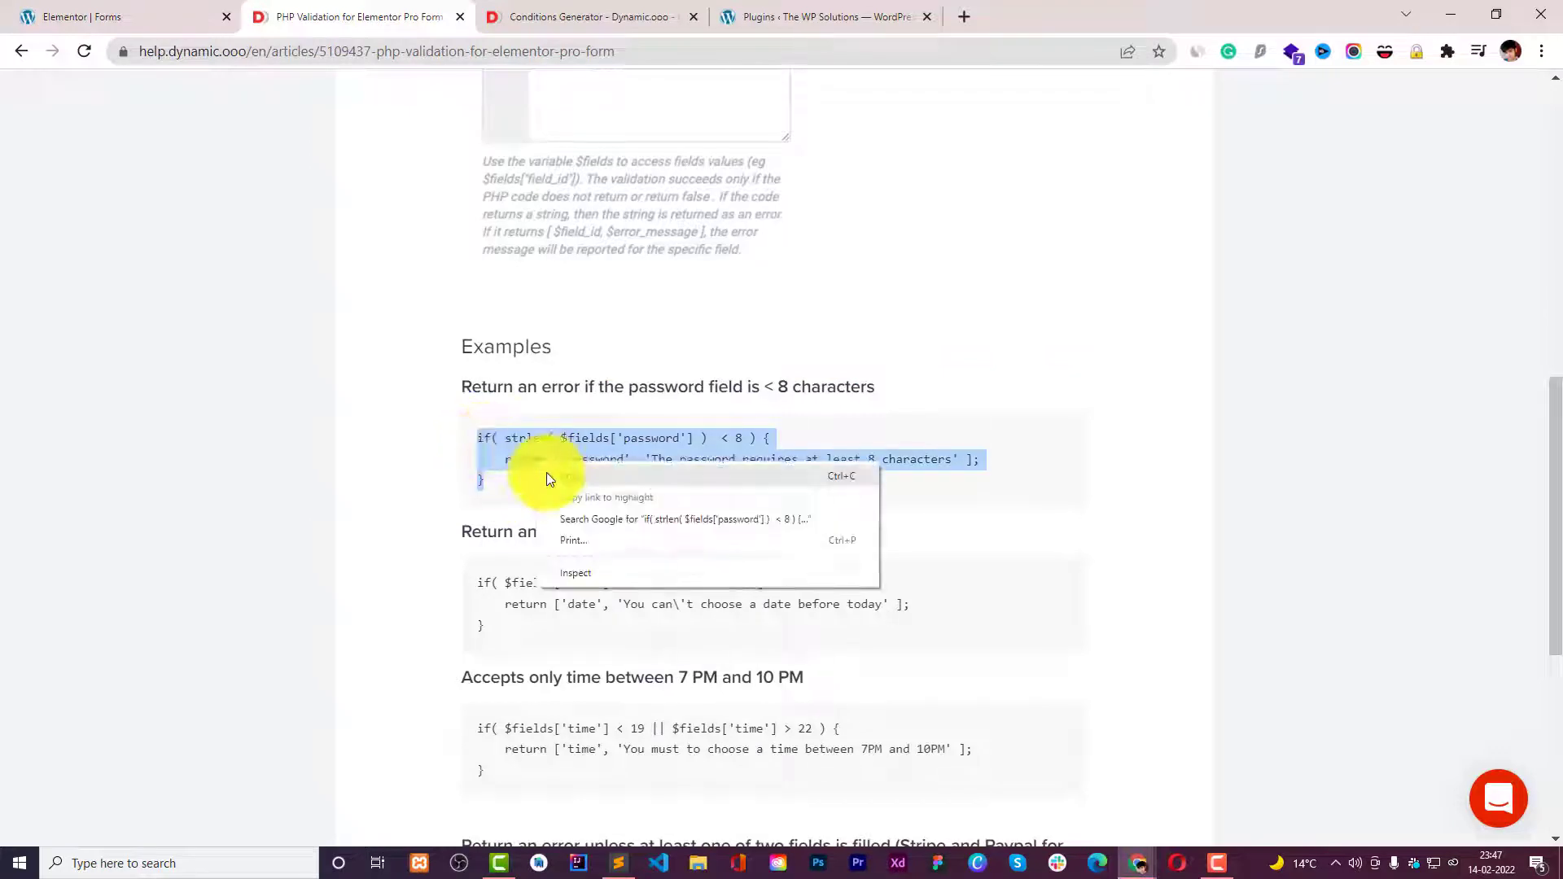
click(559, 478)
Step: Paste the password-length example into Elementor's PHP Validation Code box
click(152, 10)
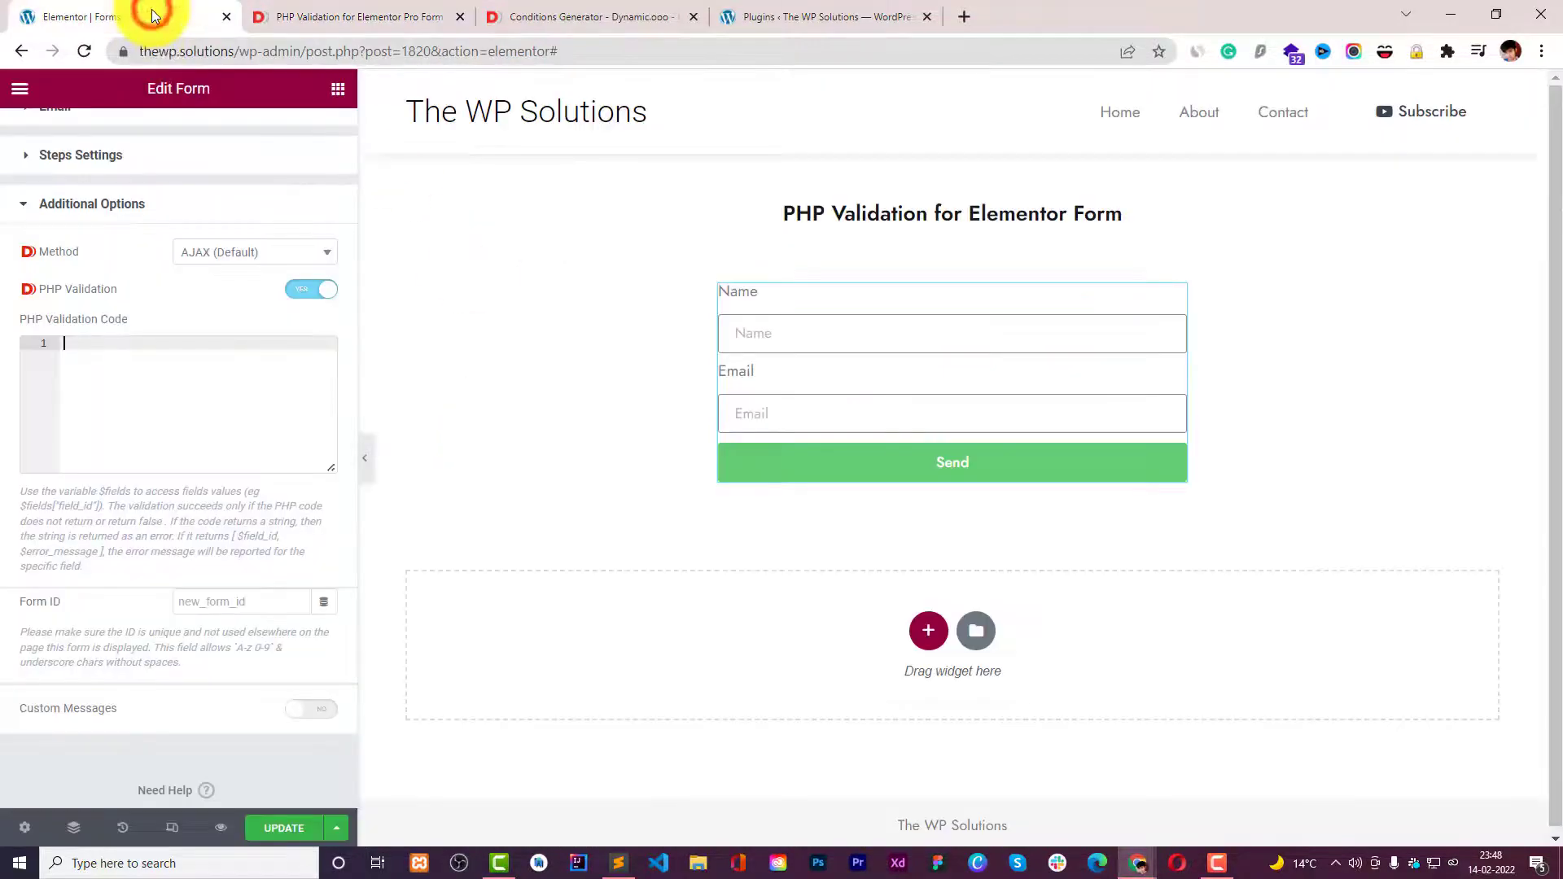
right_click(105, 356)
click(154, 496)
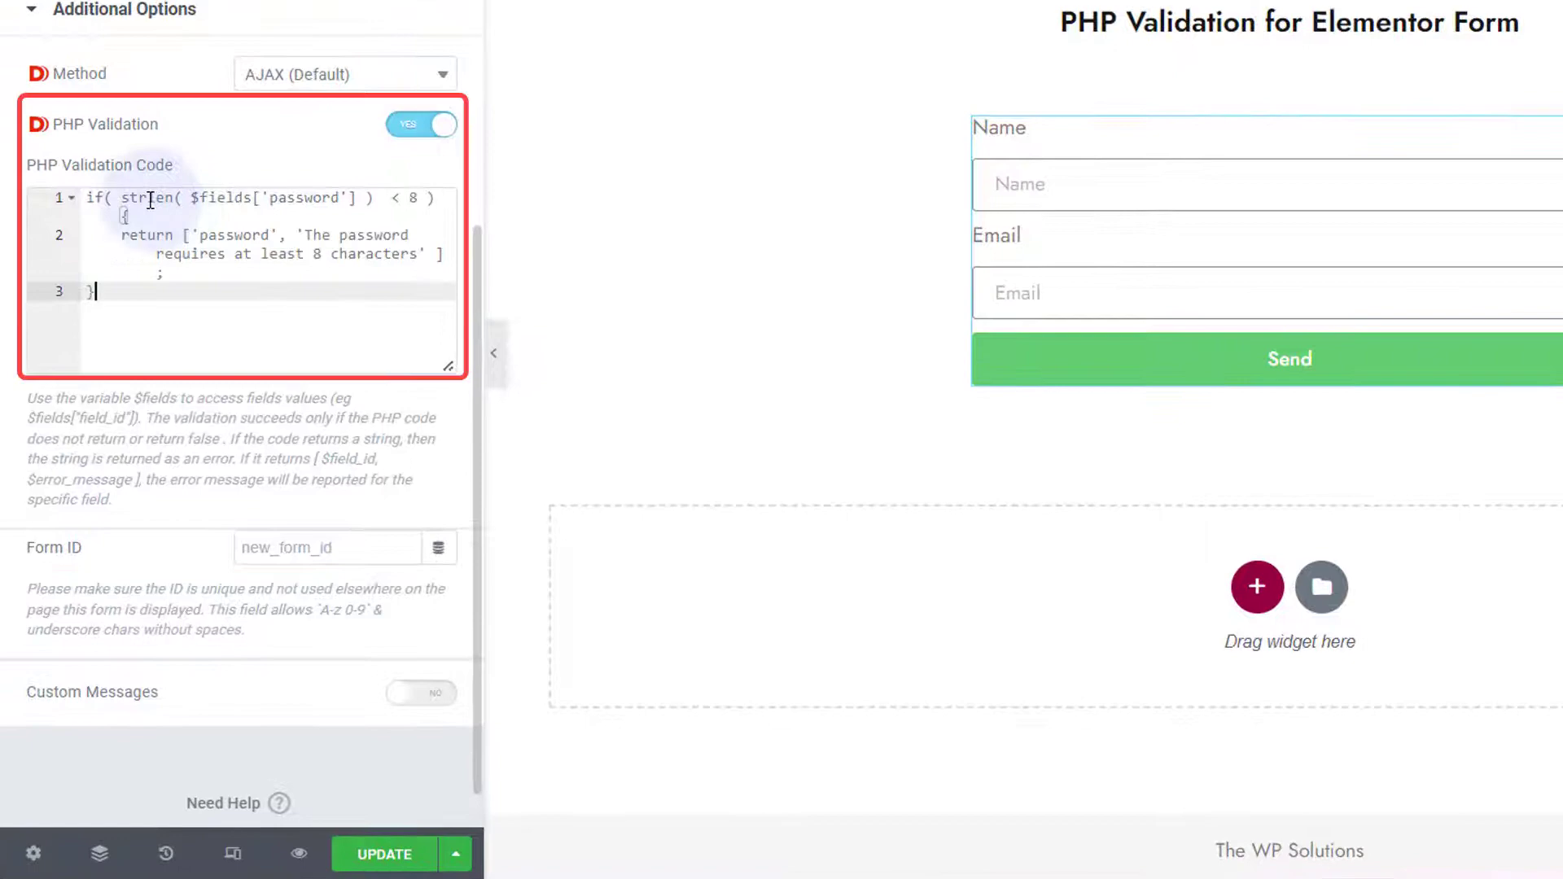
Step: Replace both 'password' field ids in the check and return line with 'name'
drag(146, 201, 173, 205)
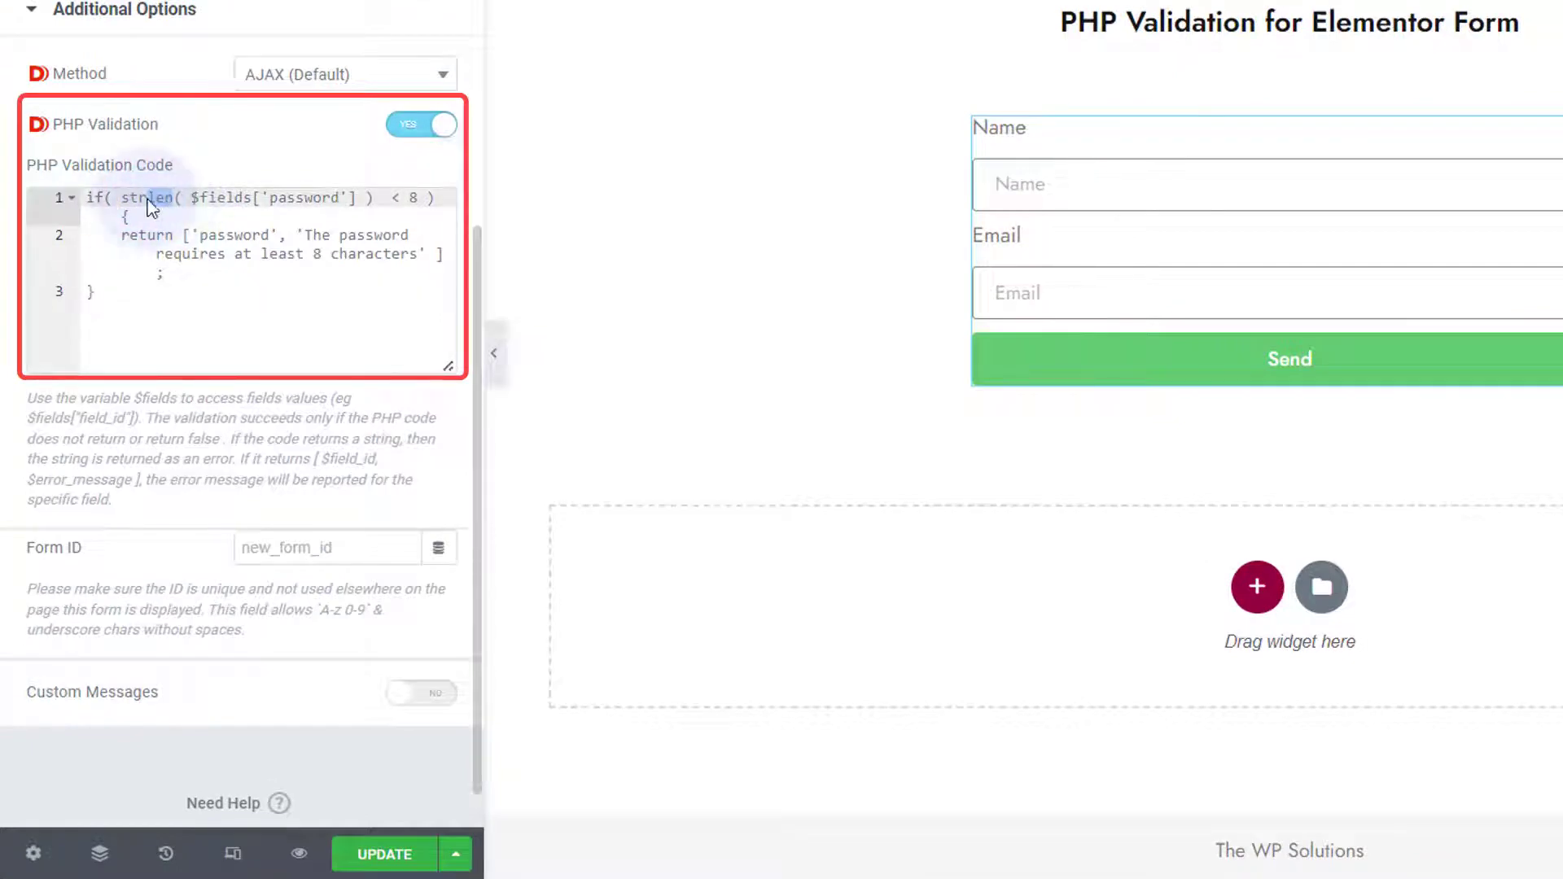
double_click(273, 197)
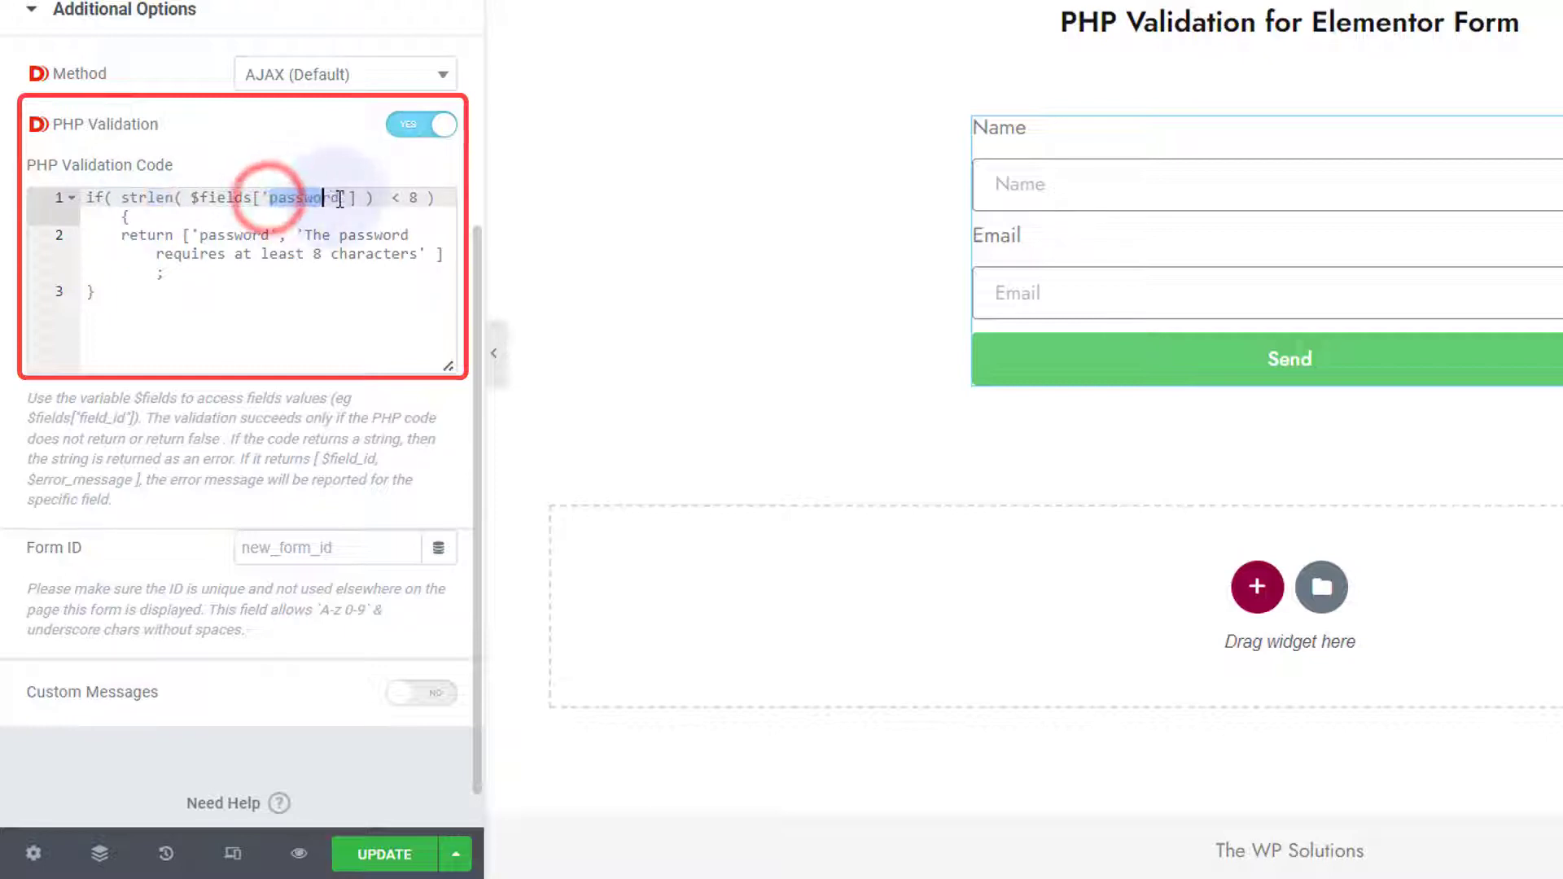
double_click(197, 198)
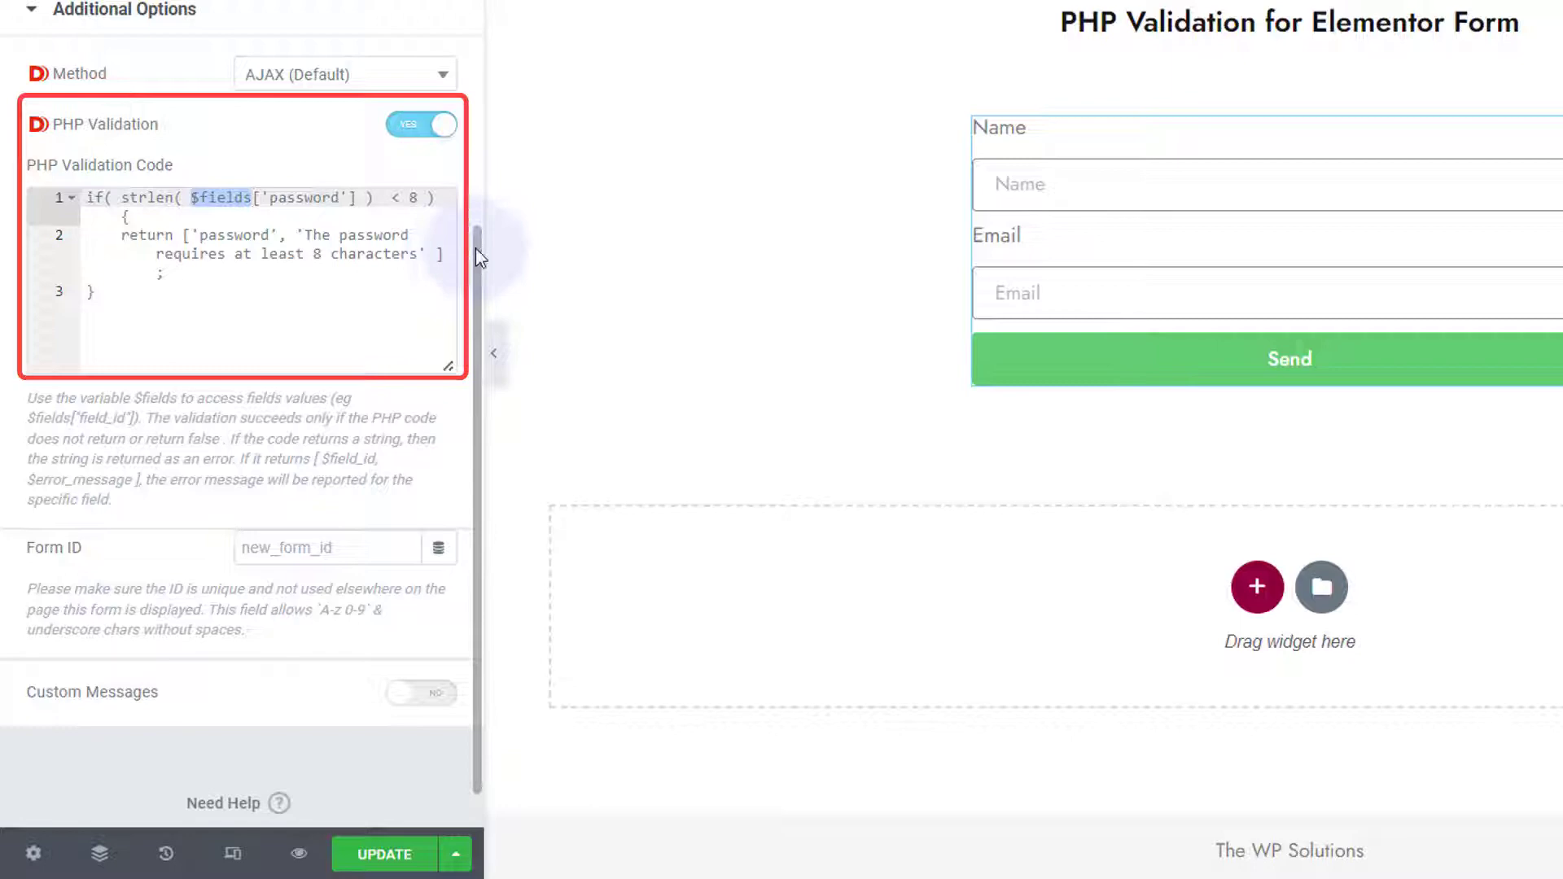
scroll(476, 249, up, 3)
scroll(475, 237, down, 3)
double_click(329, 228)
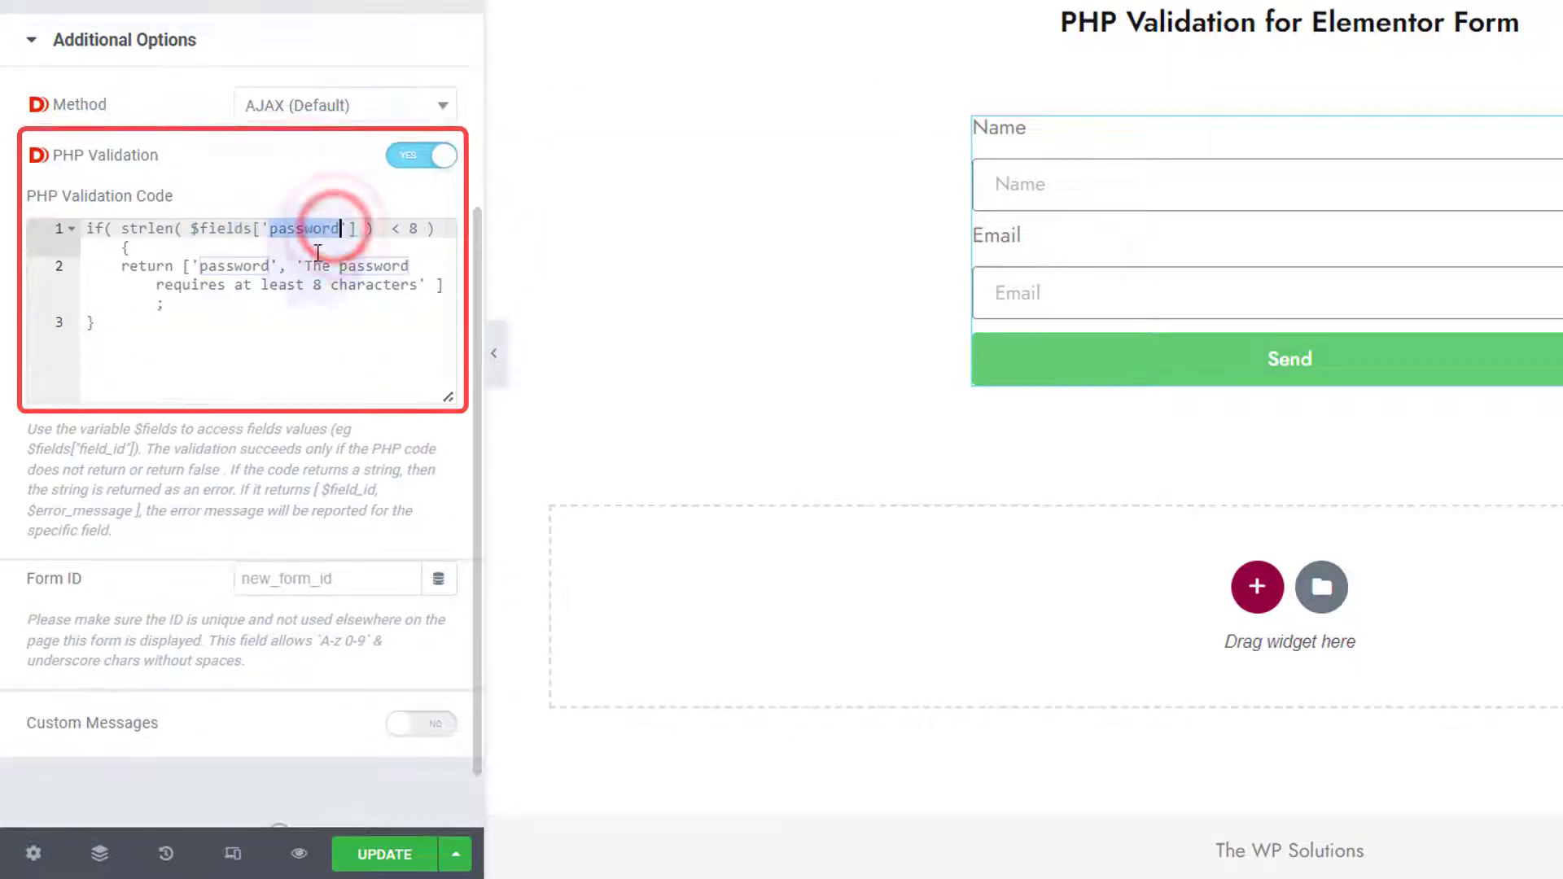
double_click(234, 265)
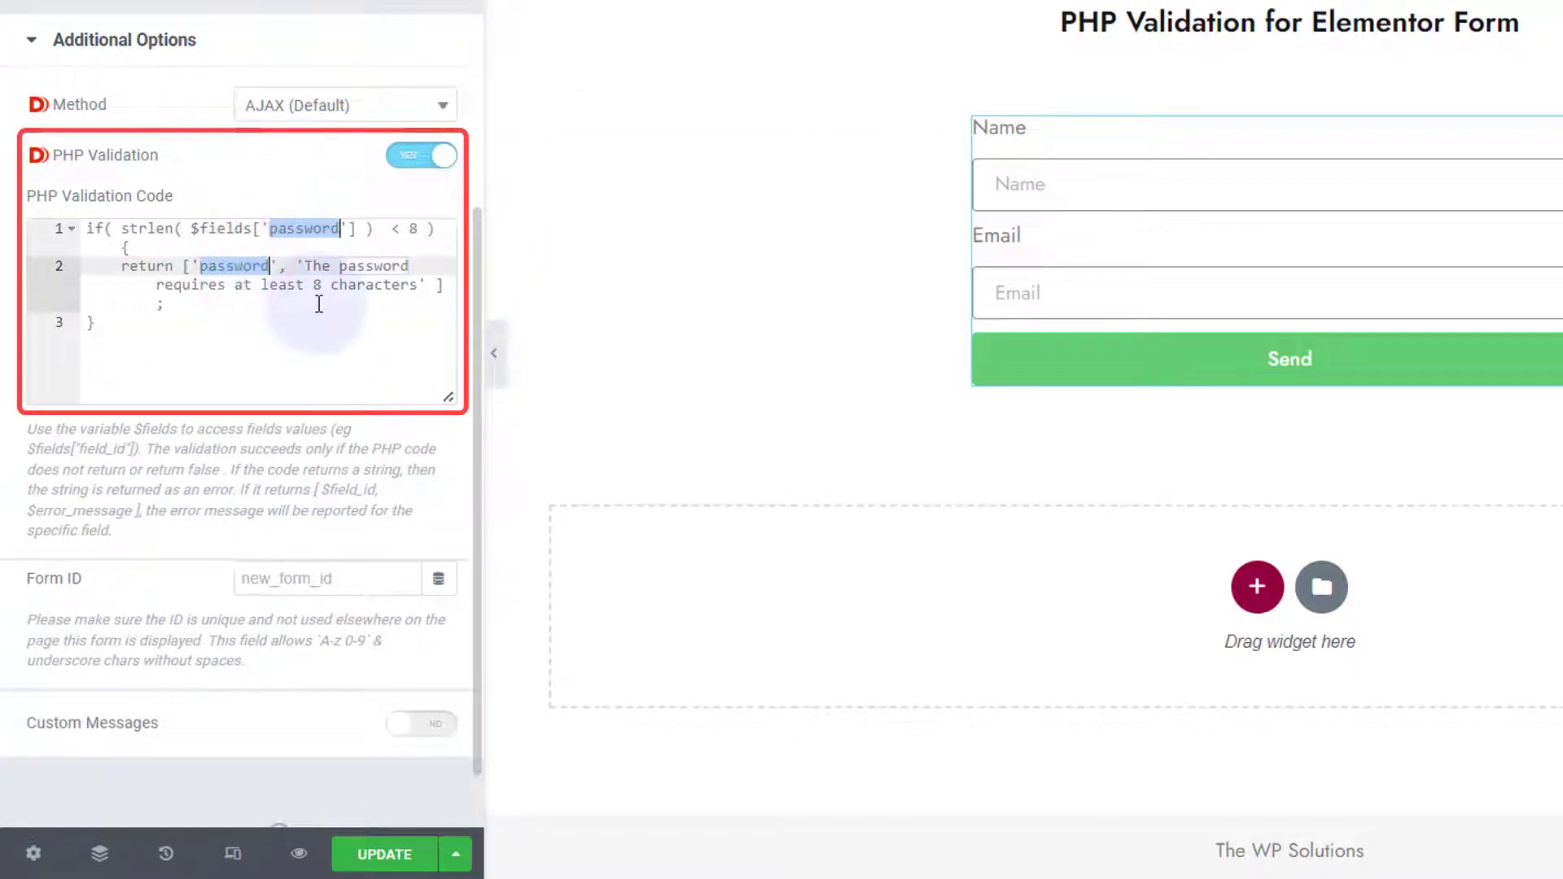
text(name)
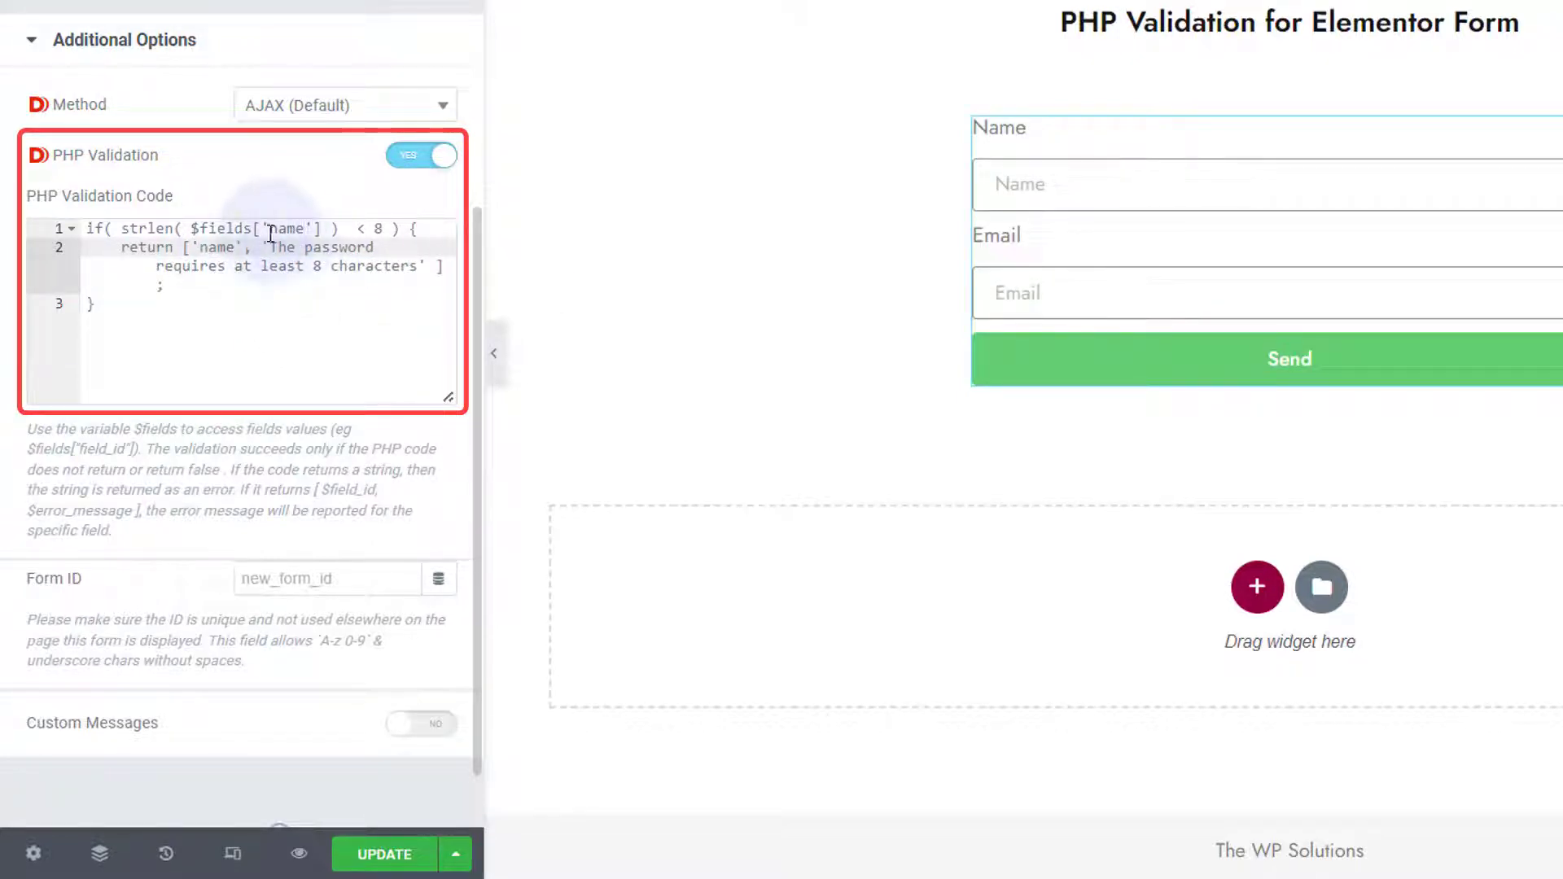
Step: Change 'password' to 'name' in the error message and save the form with UPDATE
double_click(214, 249)
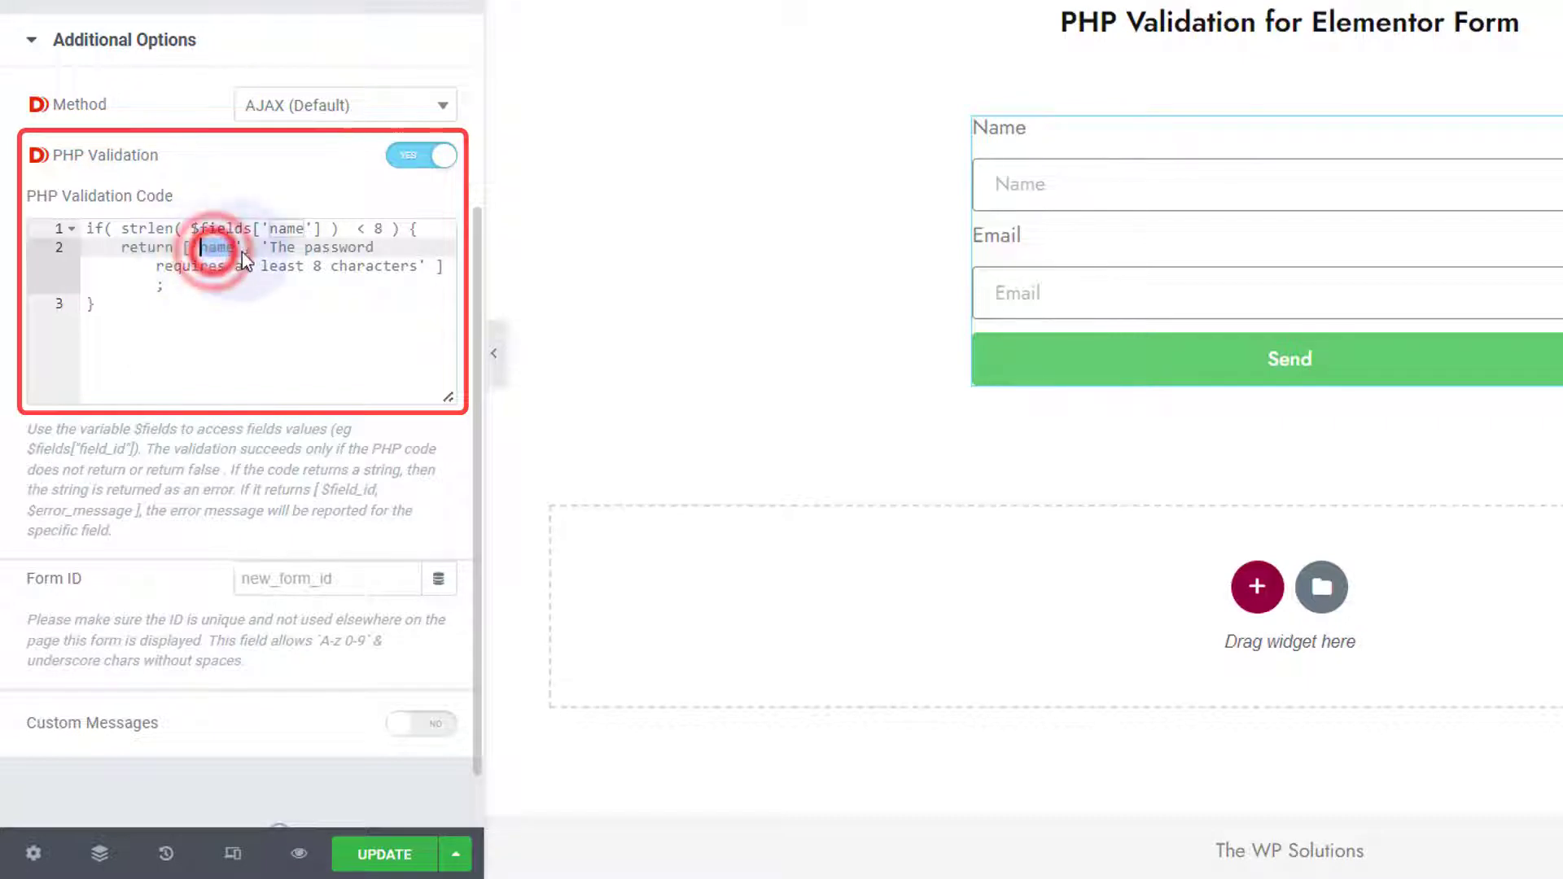
drag(271, 247, 419, 268)
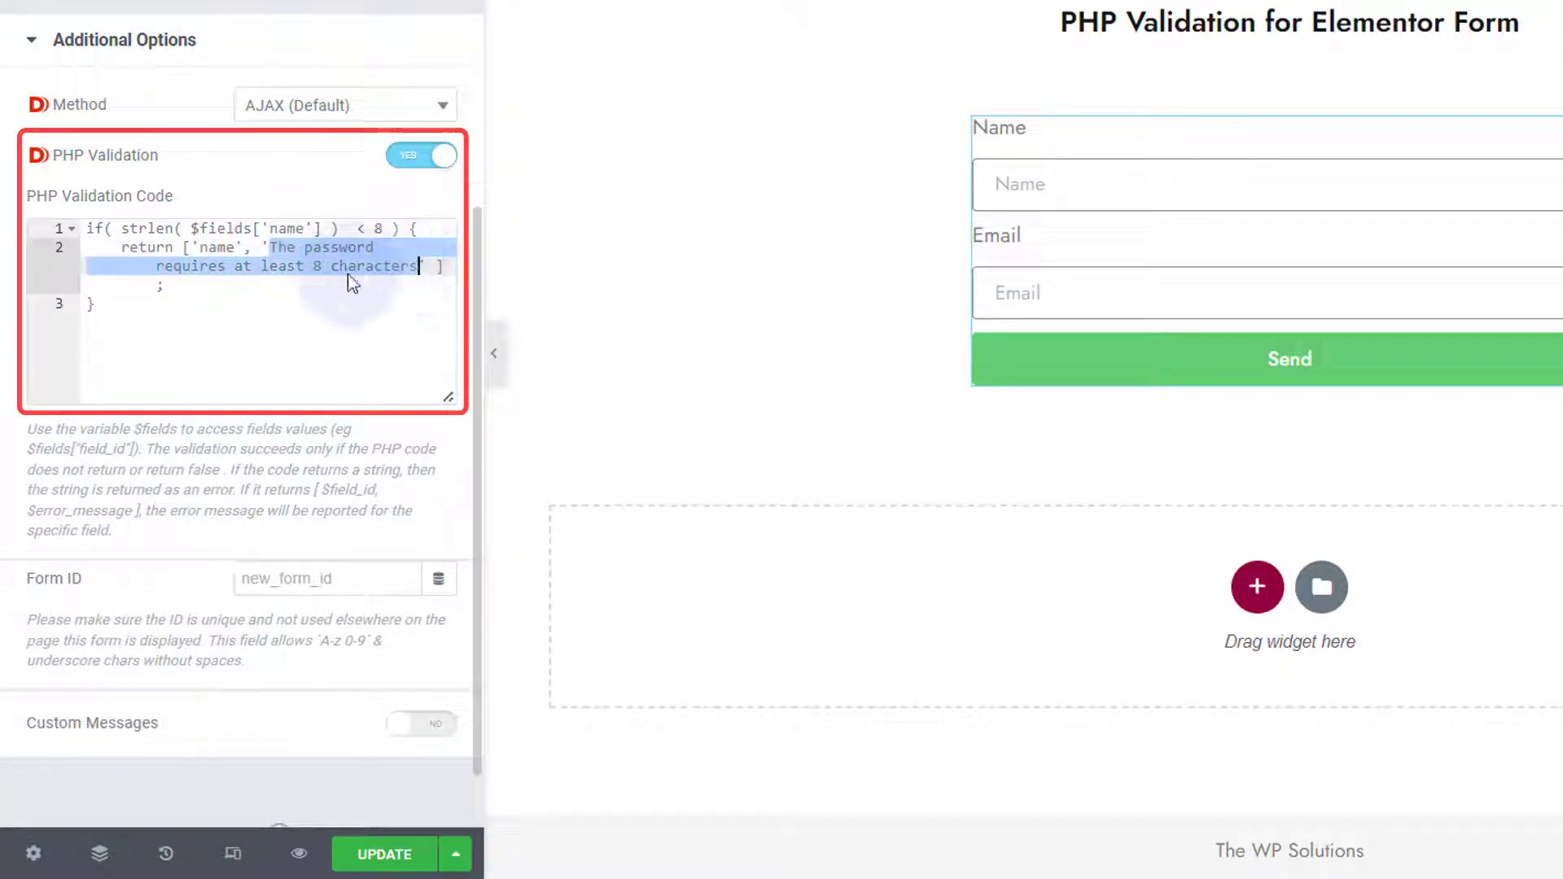
double_click(217, 247)
drag(271, 248, 419, 271)
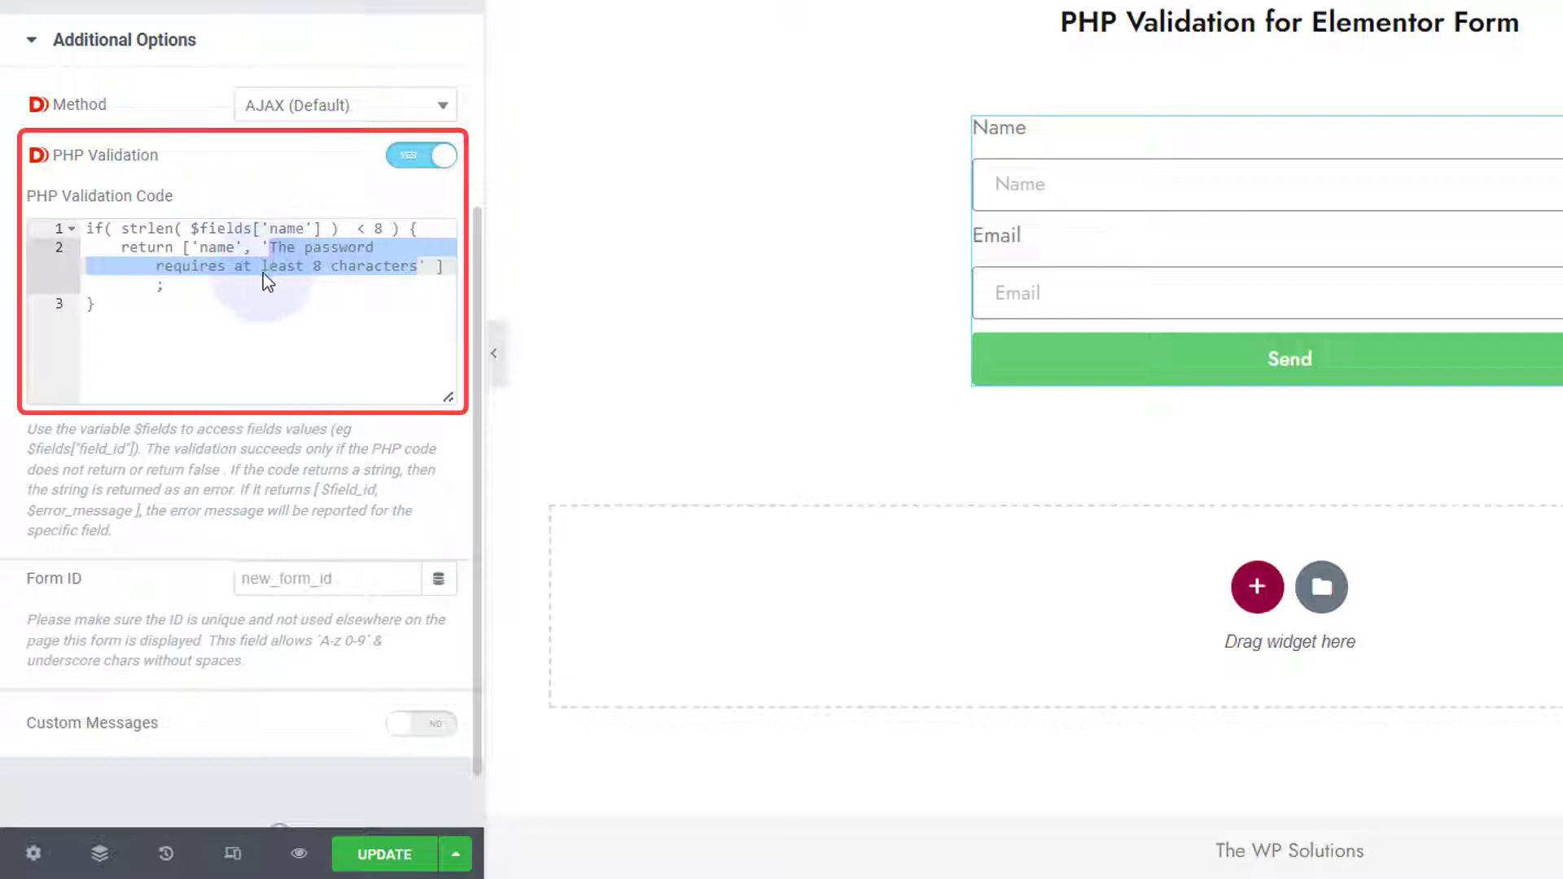
double_click(320, 249)
text(name)
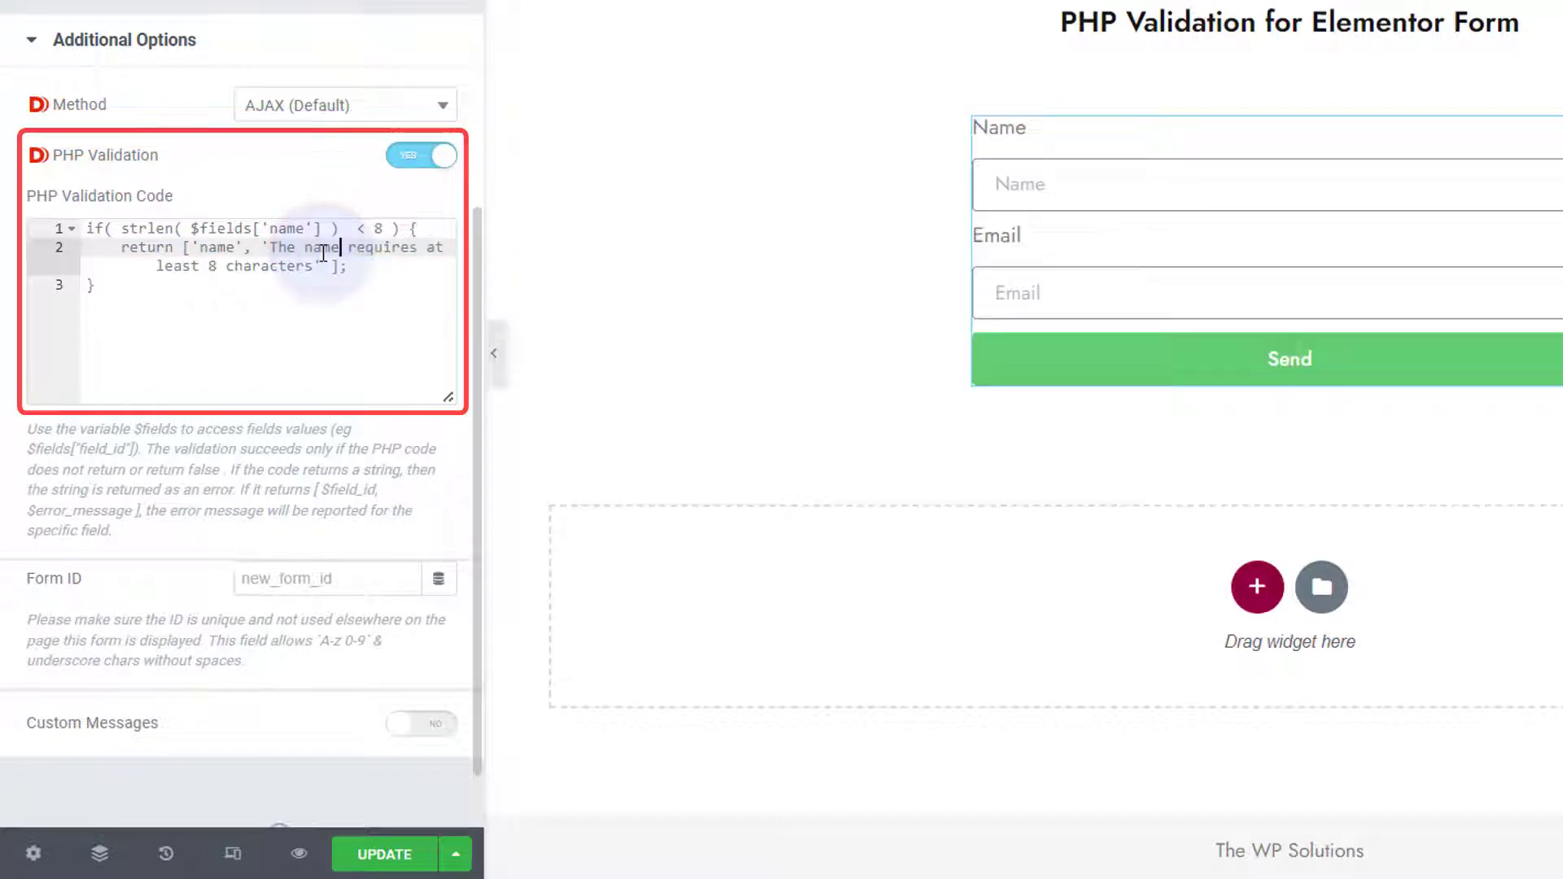
click(379, 318)
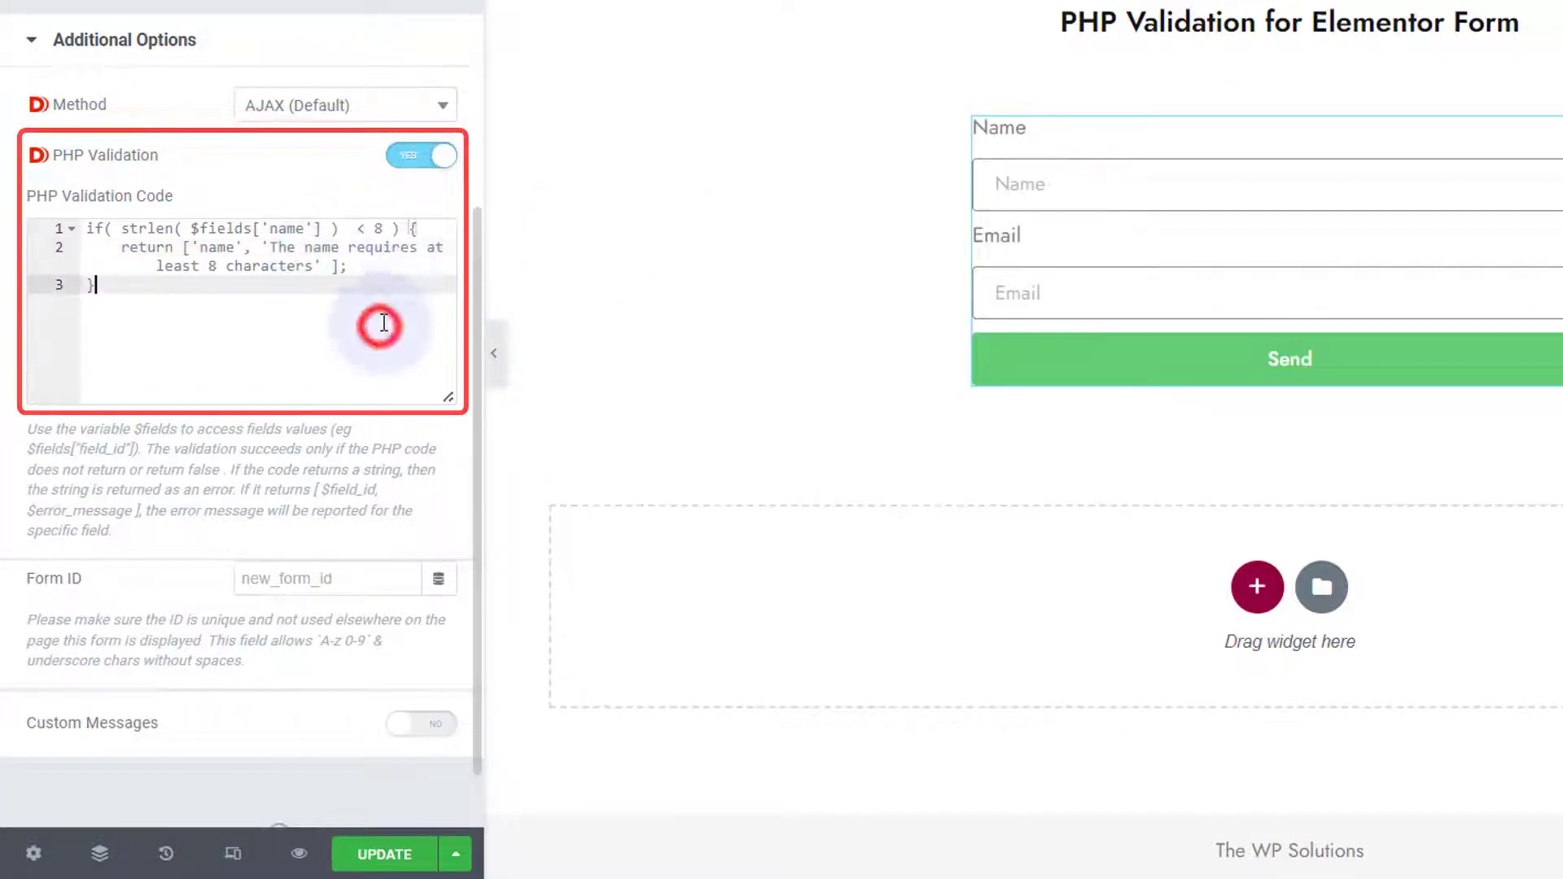
click(408, 273)
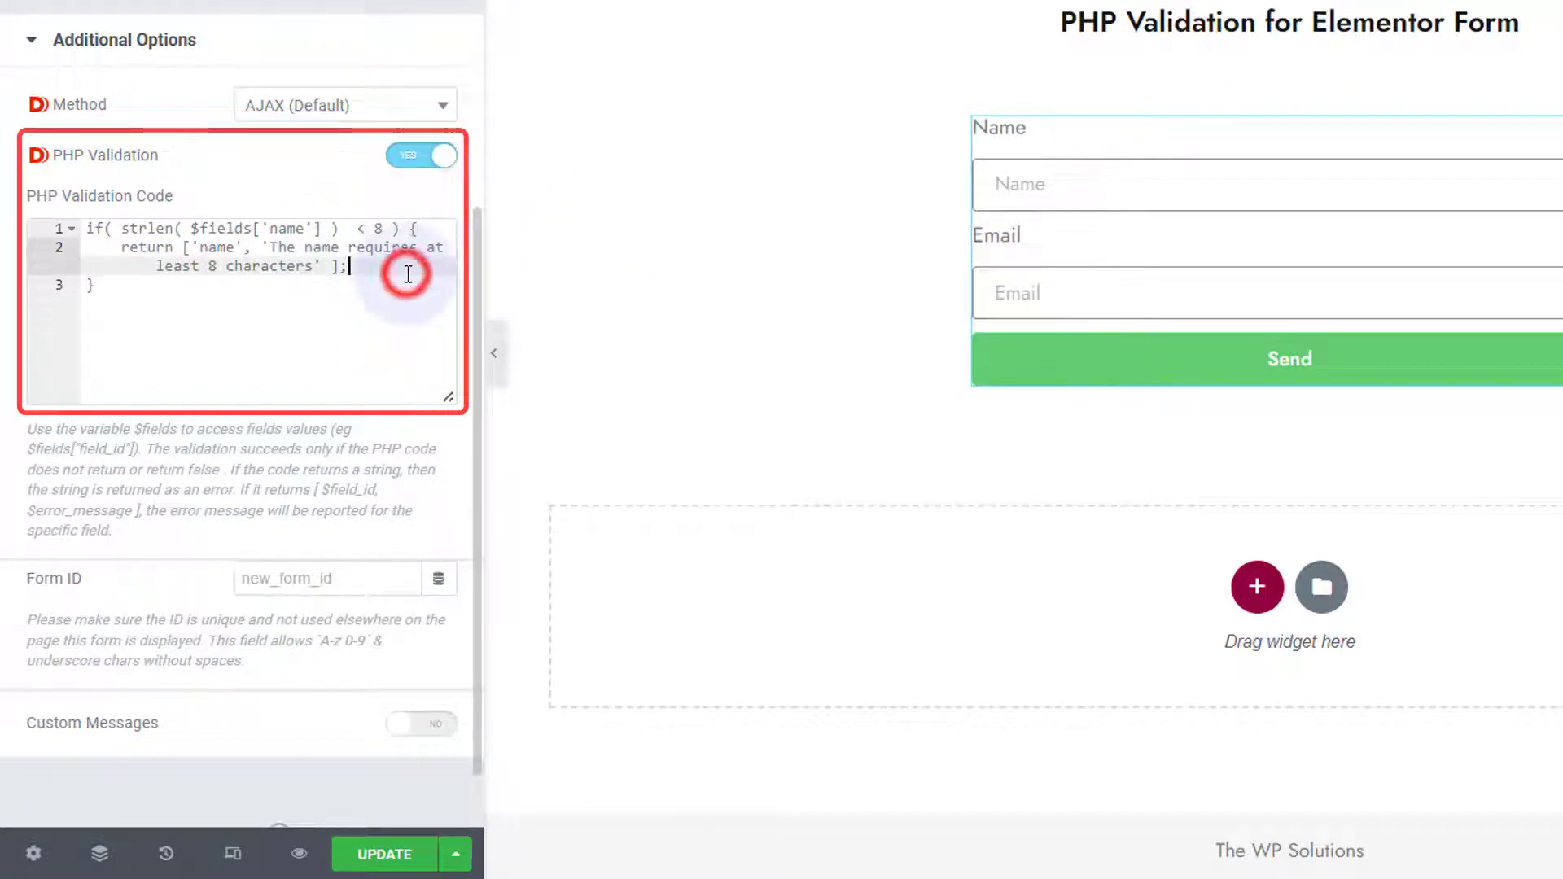
click(384, 855)
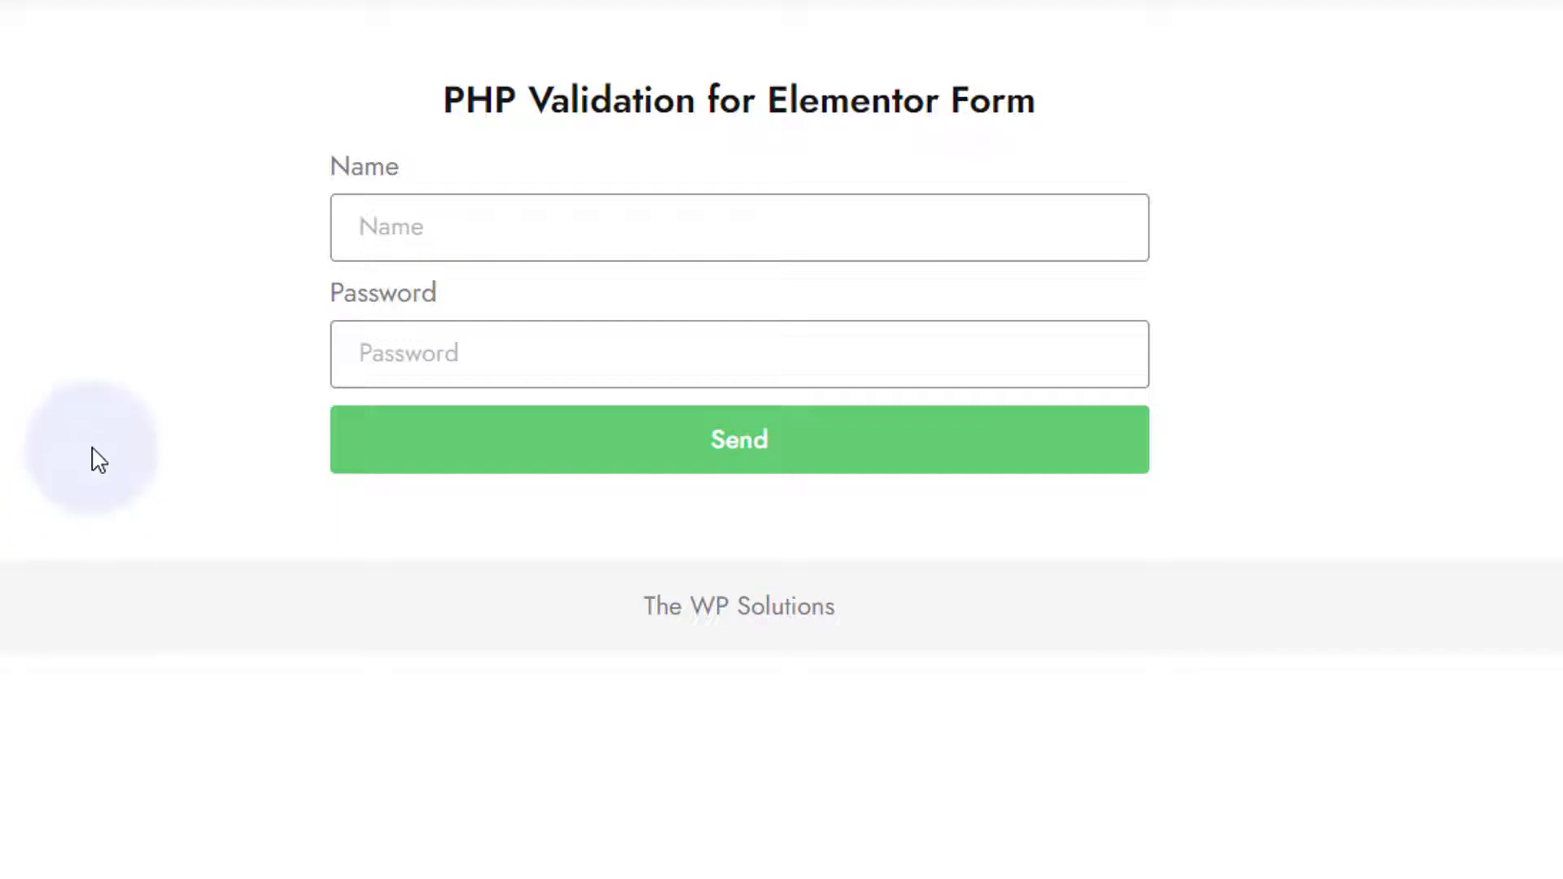
Step: Submit a two-letter name to trigger the length error, then resend an eight-character name successfully
click(425, 333)
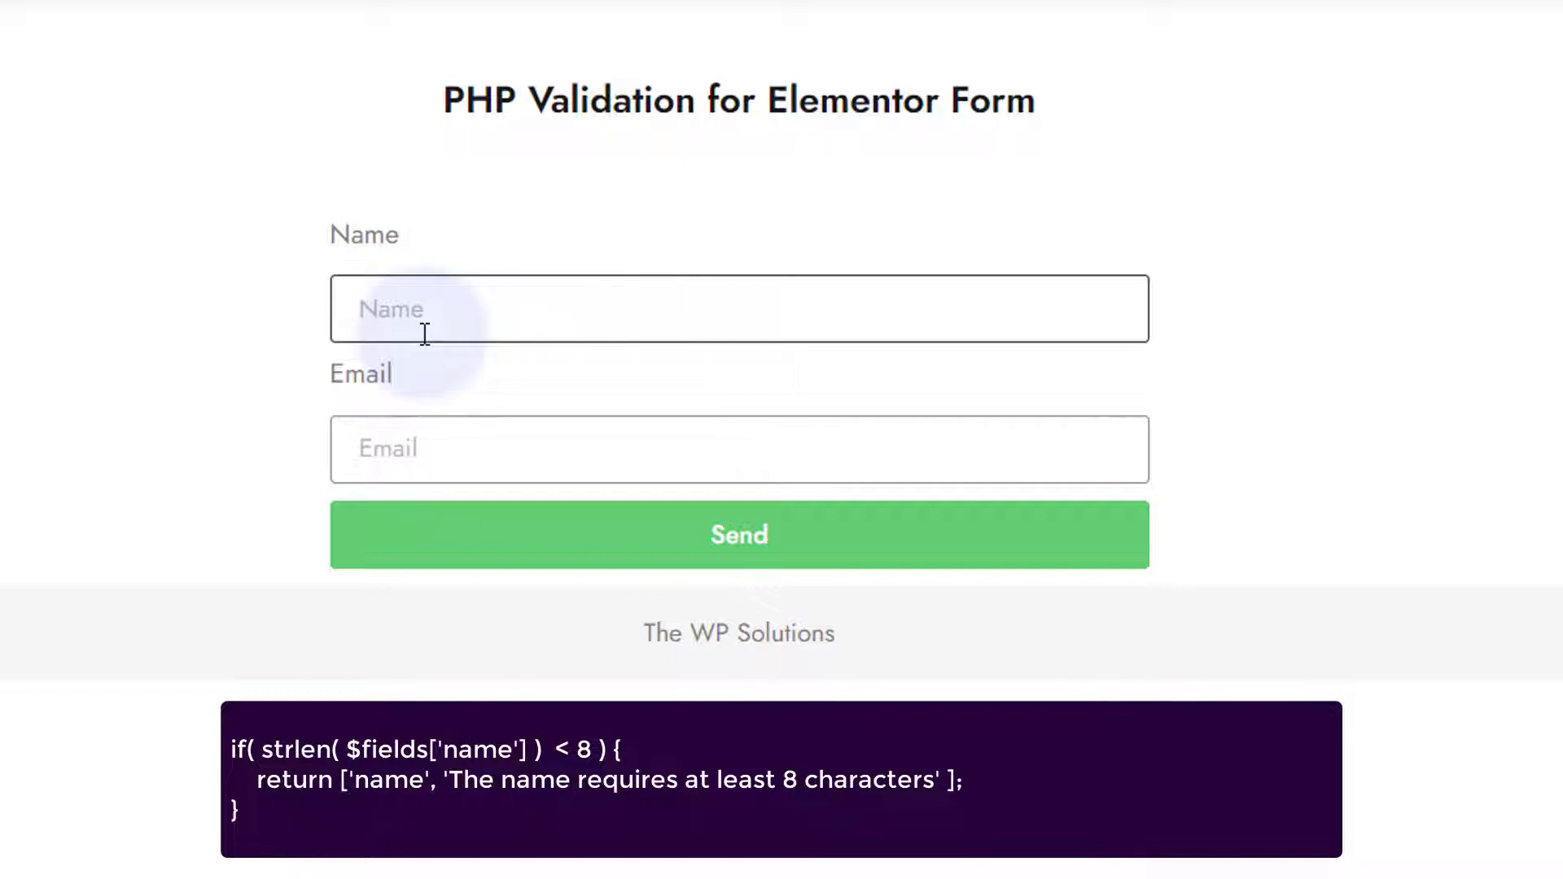
text(Lokesh)
click(433, 458)
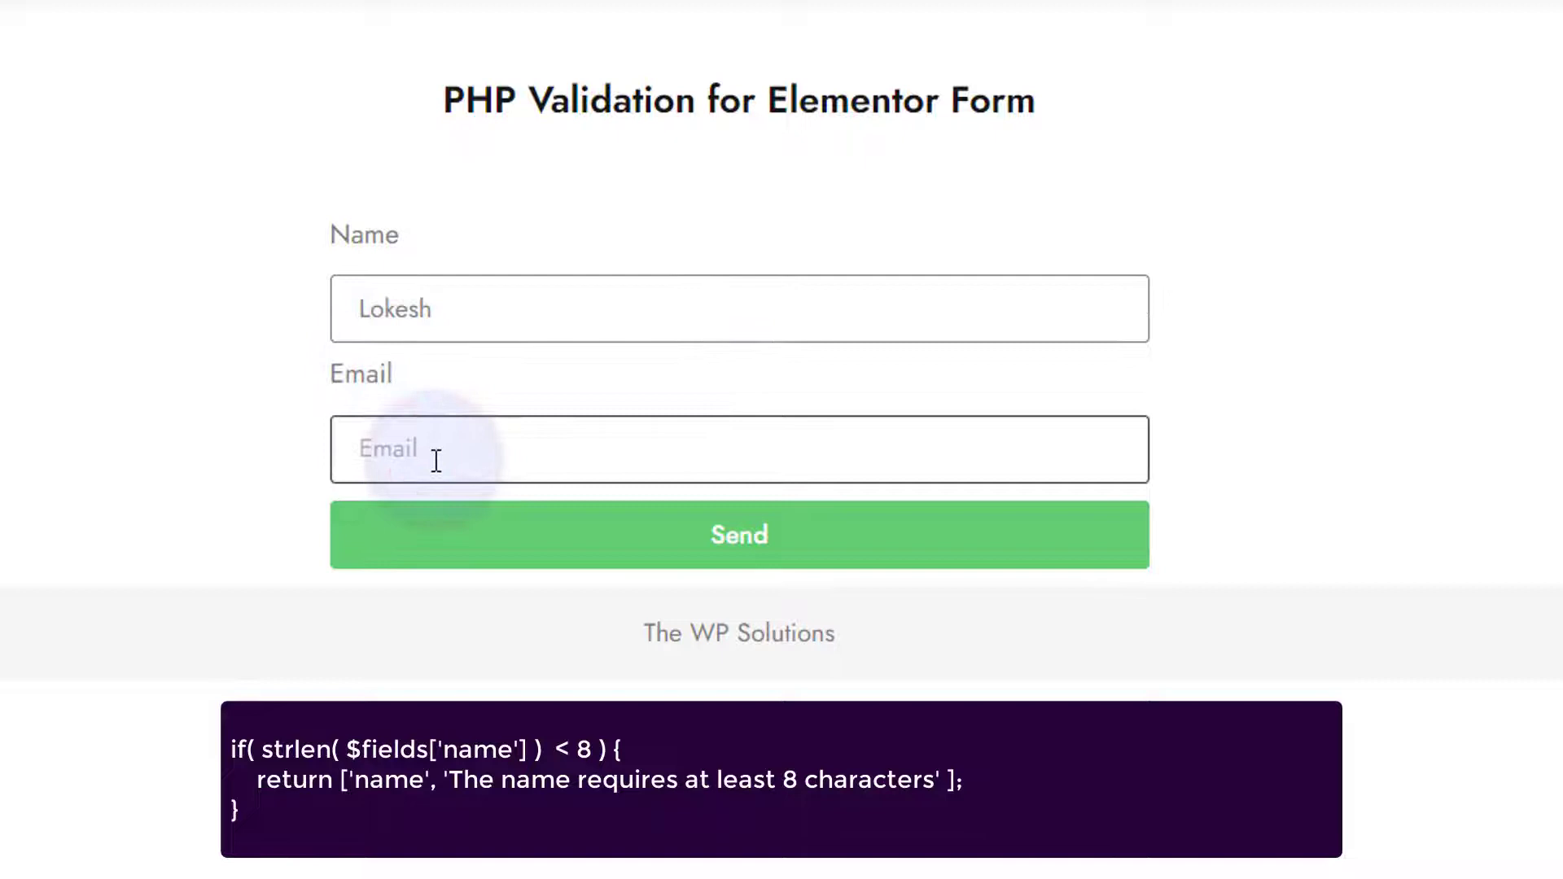
text(hi)
click(452, 521)
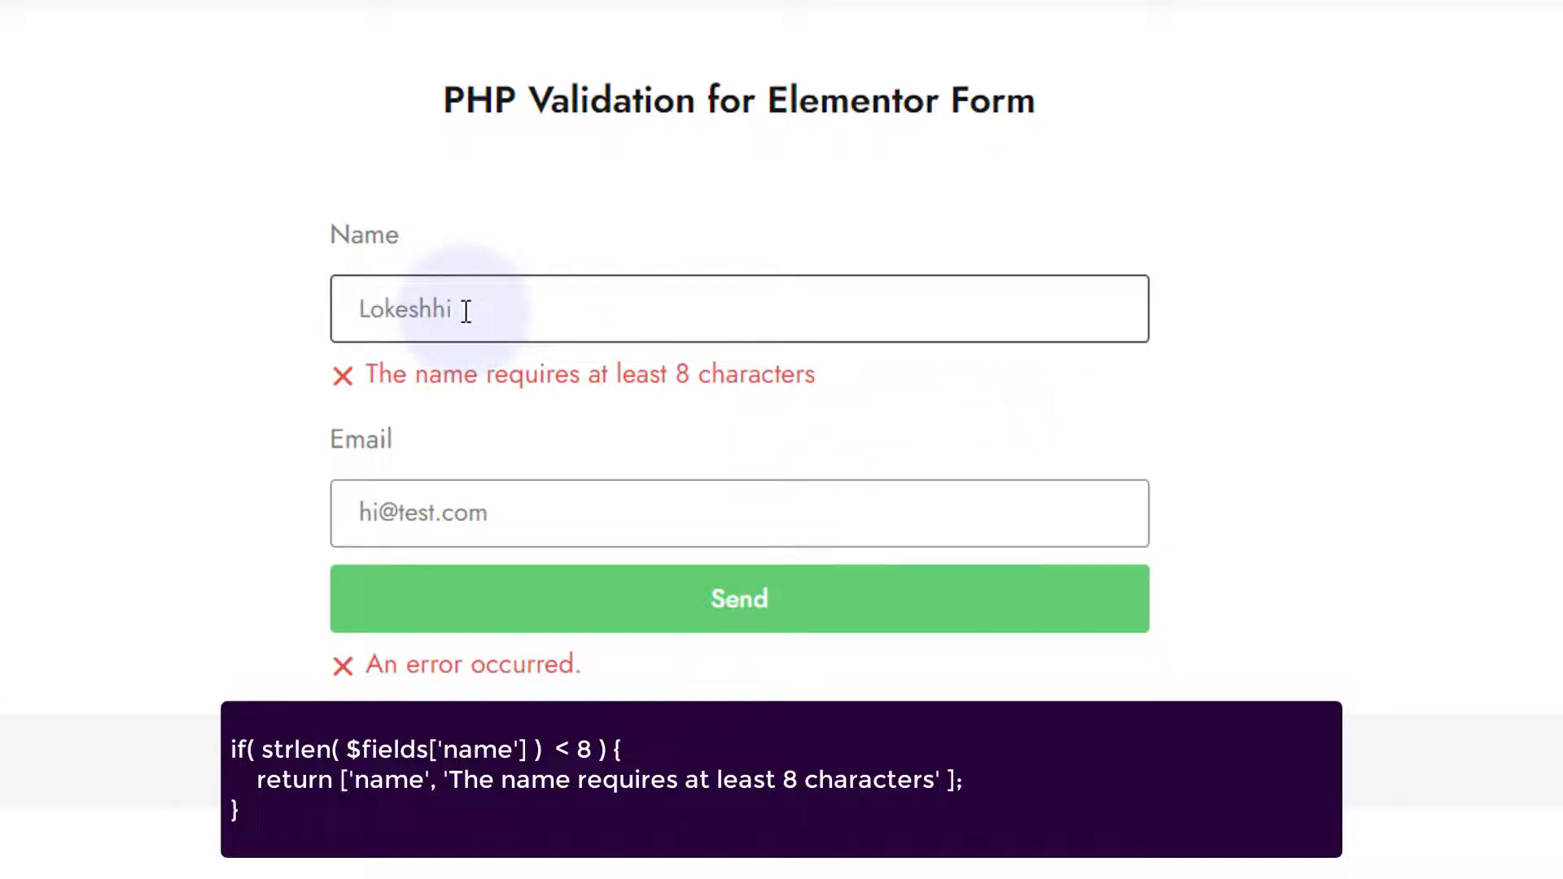
click(693, 615)
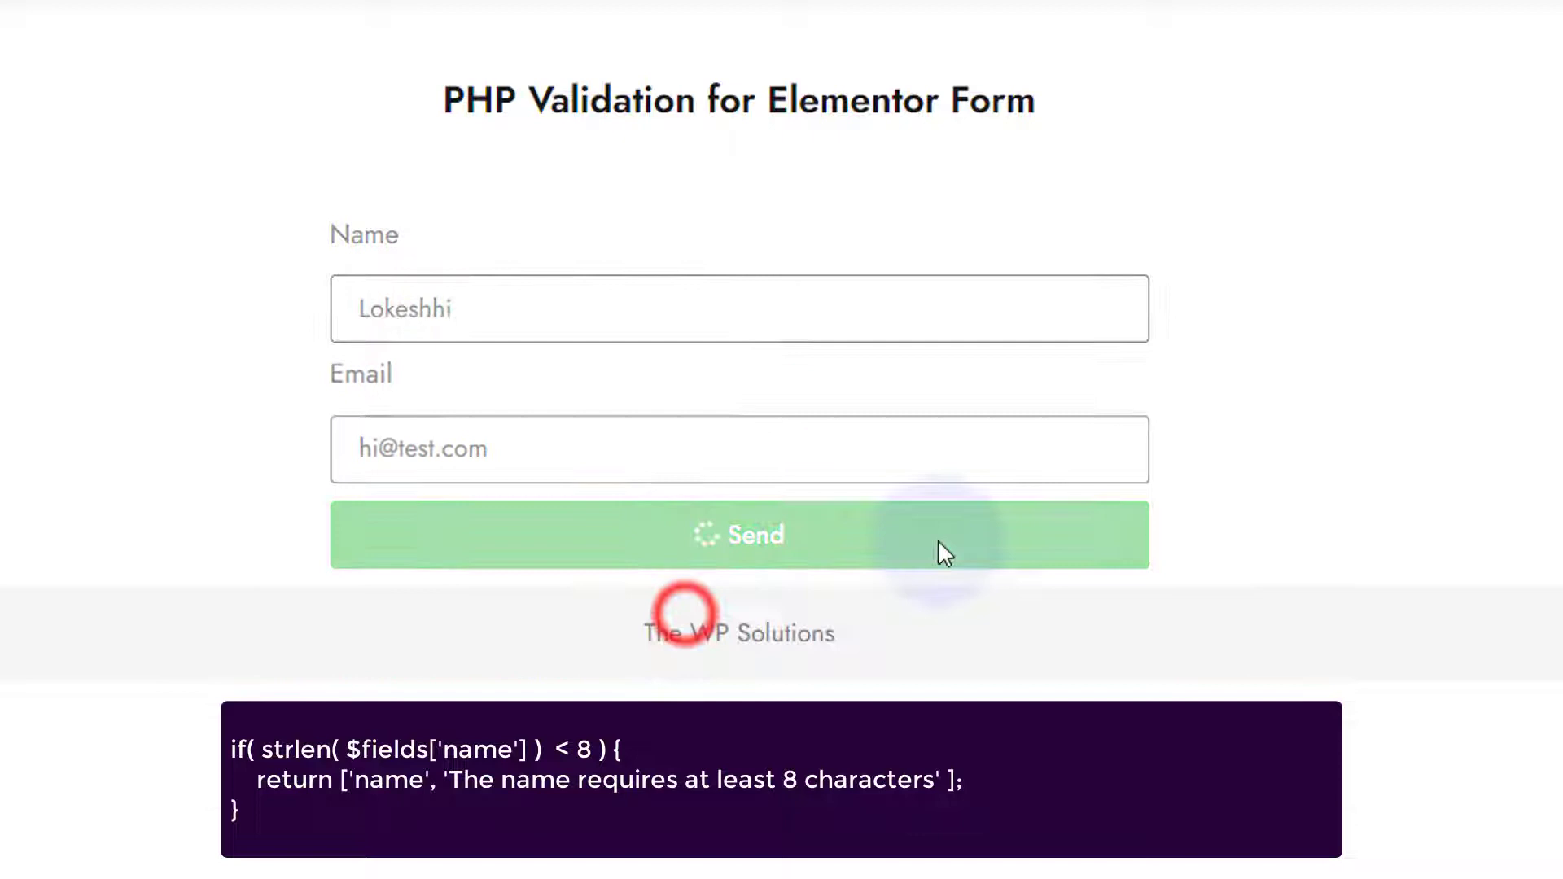
drag(365, 600, 781, 614)
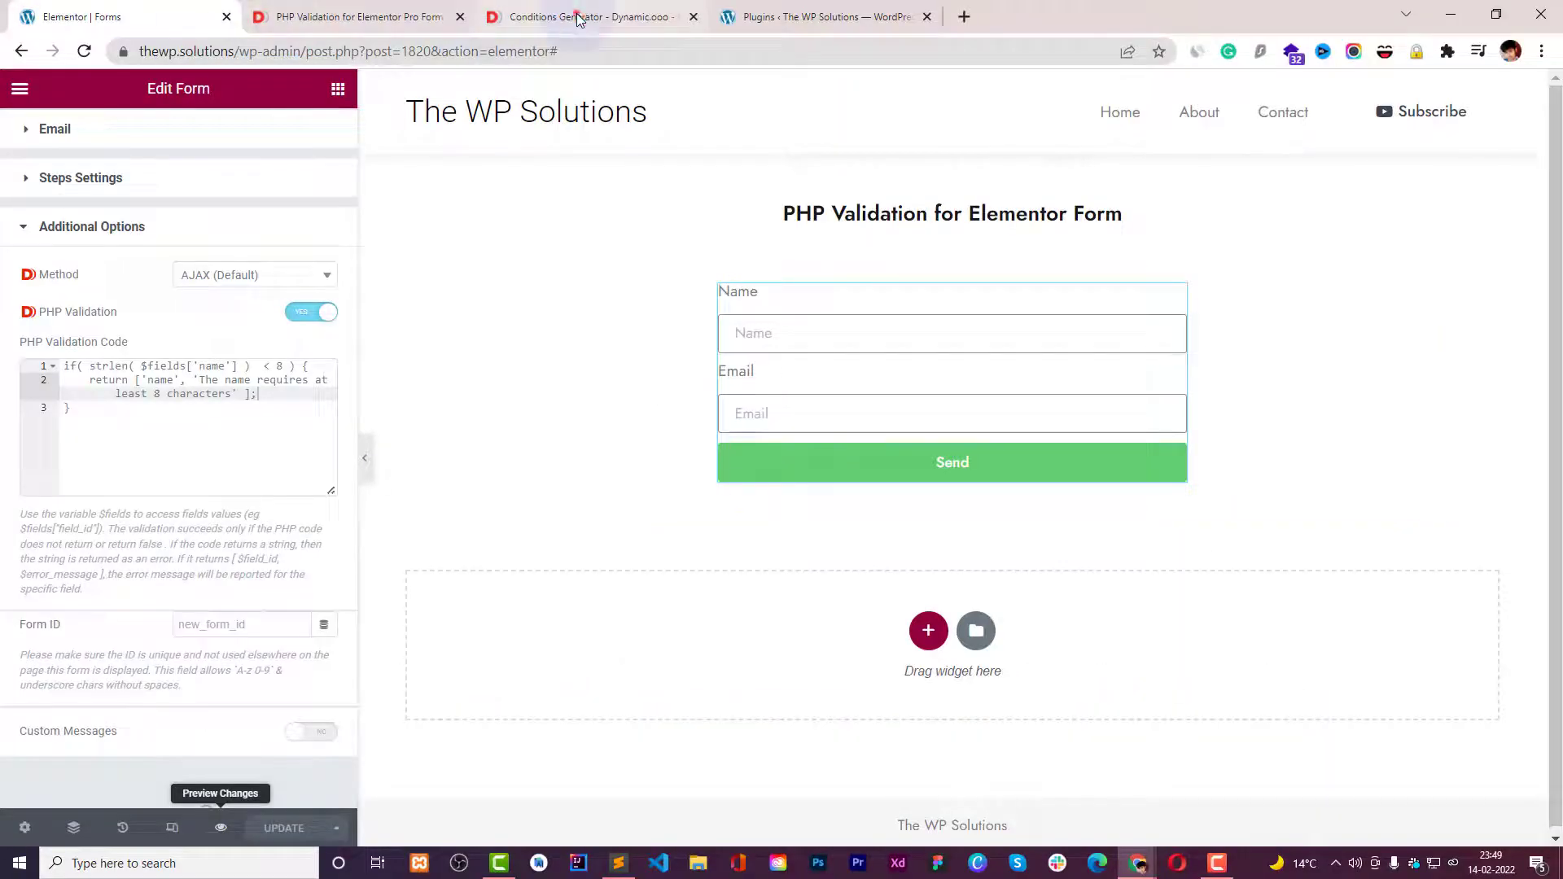
Step: Return to the PHP Validation article and scroll to the 7 PM–10 PM time-range example
click(578, 18)
click(362, 16)
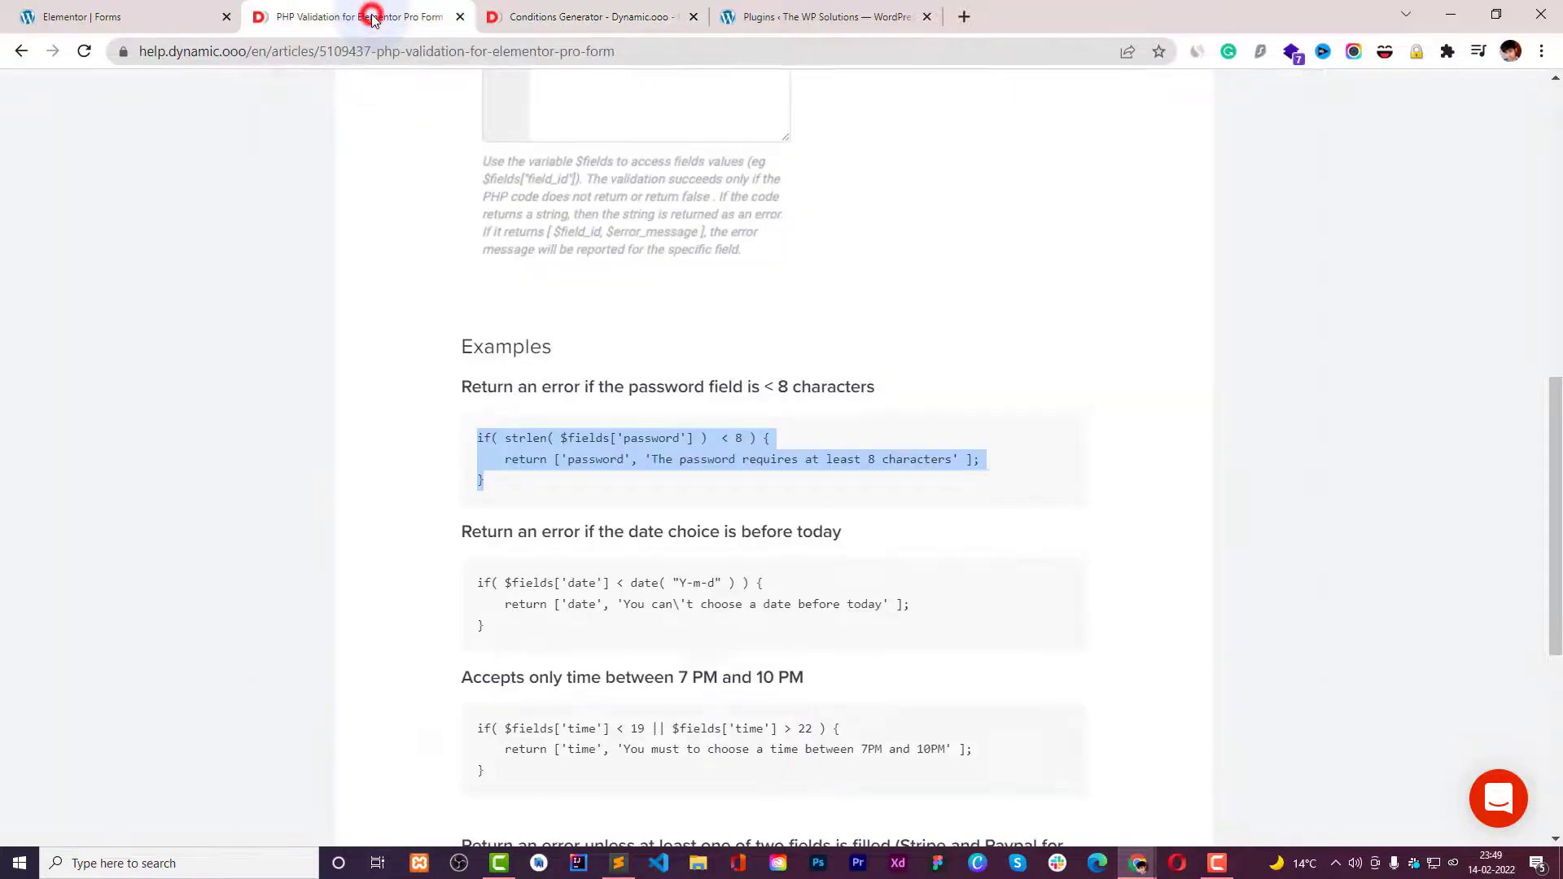
scroll(513, 415, down, 2)
click(470, 394)
triple_click(470, 393)
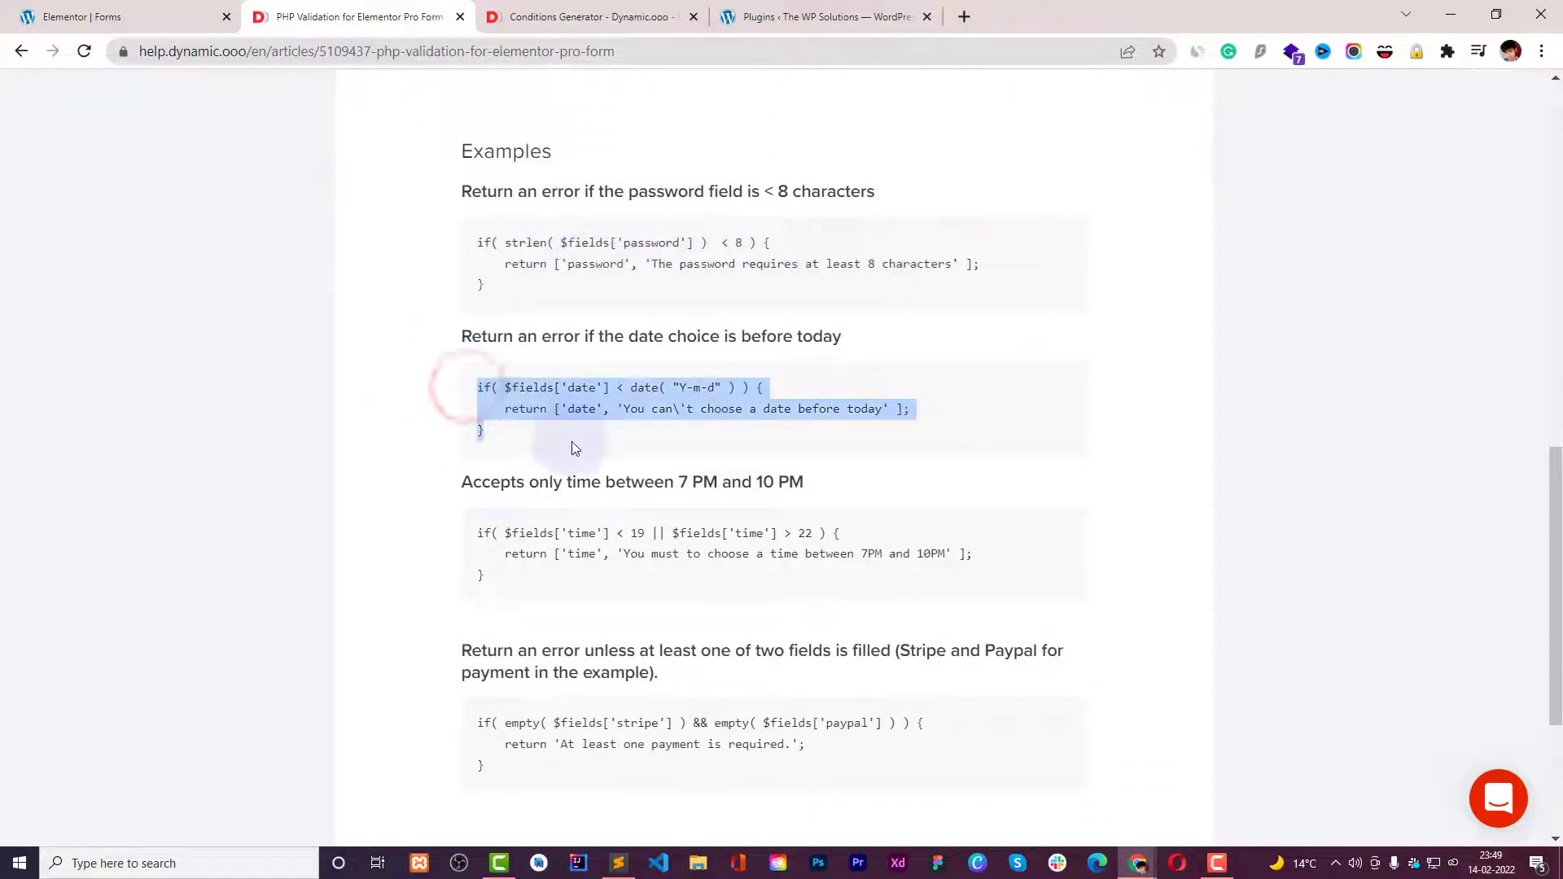
click(578, 388)
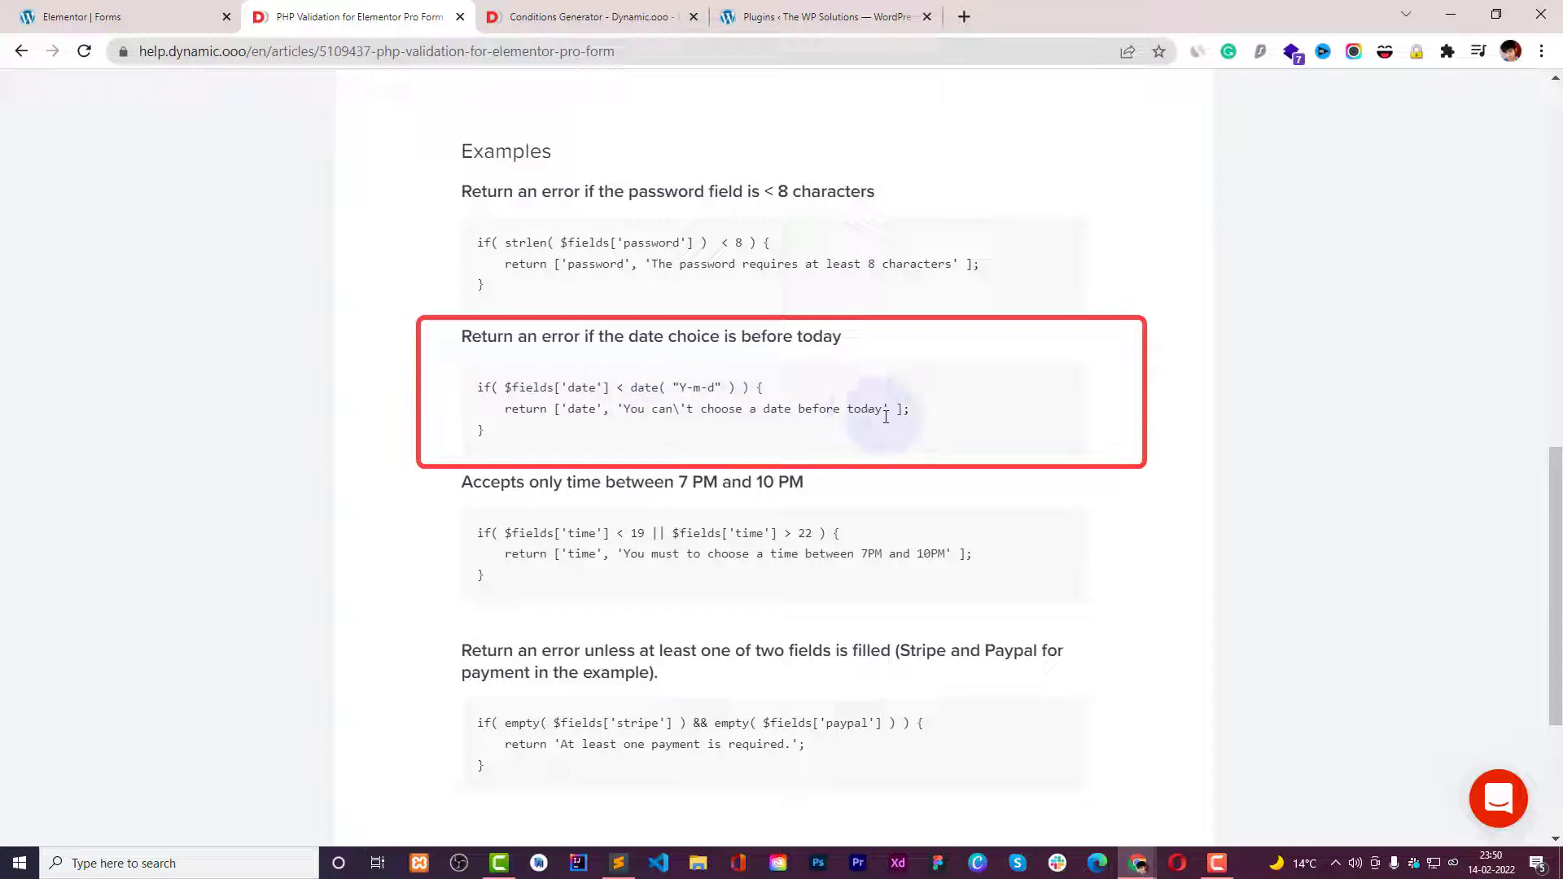
scroll(886, 417, down, 3)
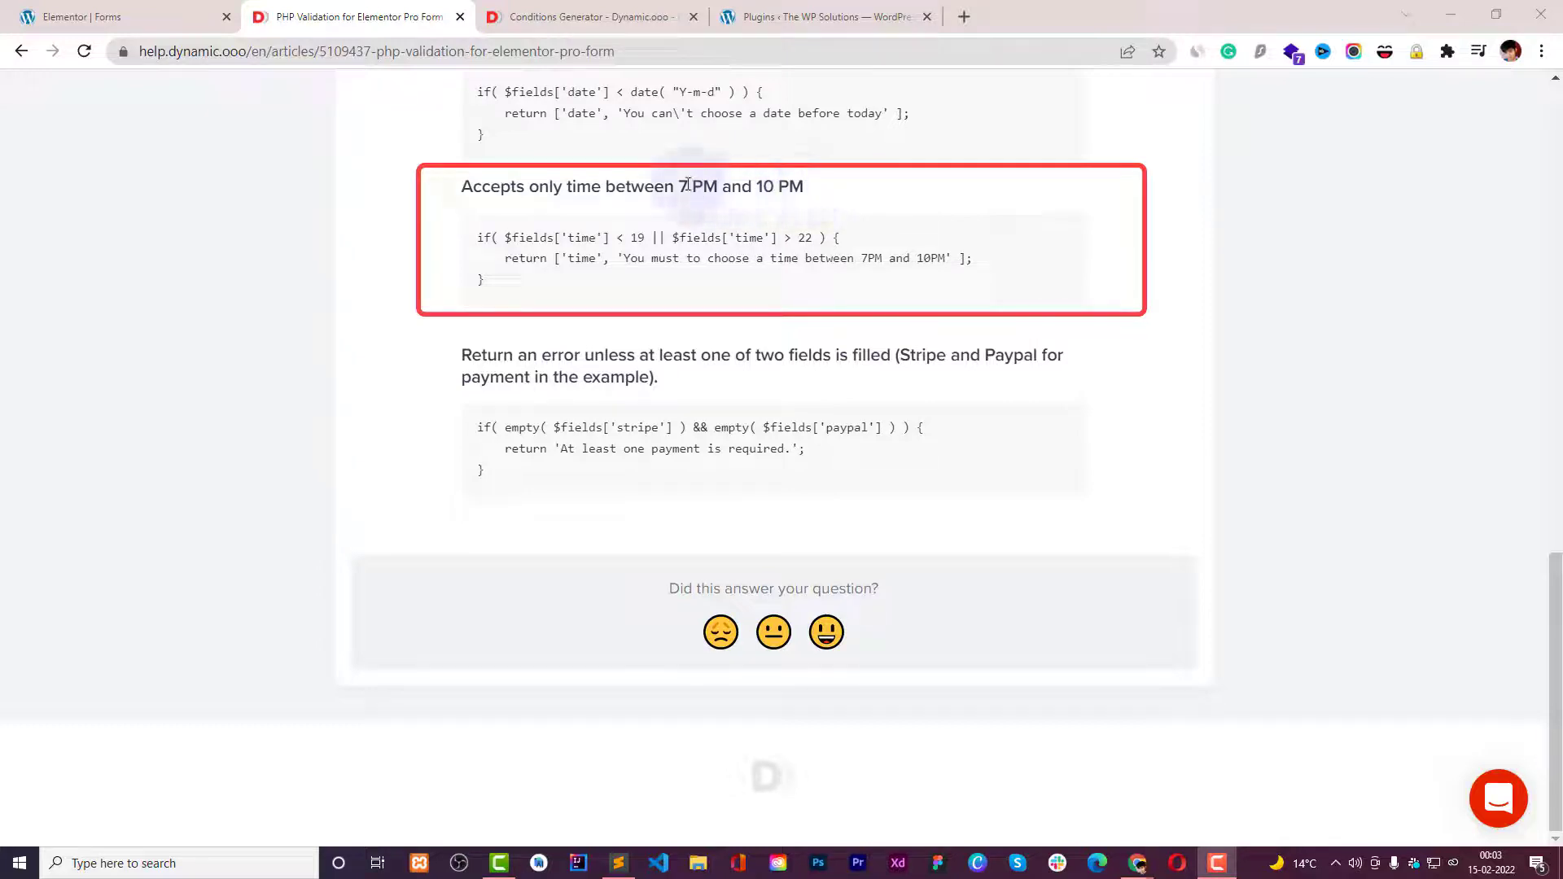
drag(679, 185, 803, 184)
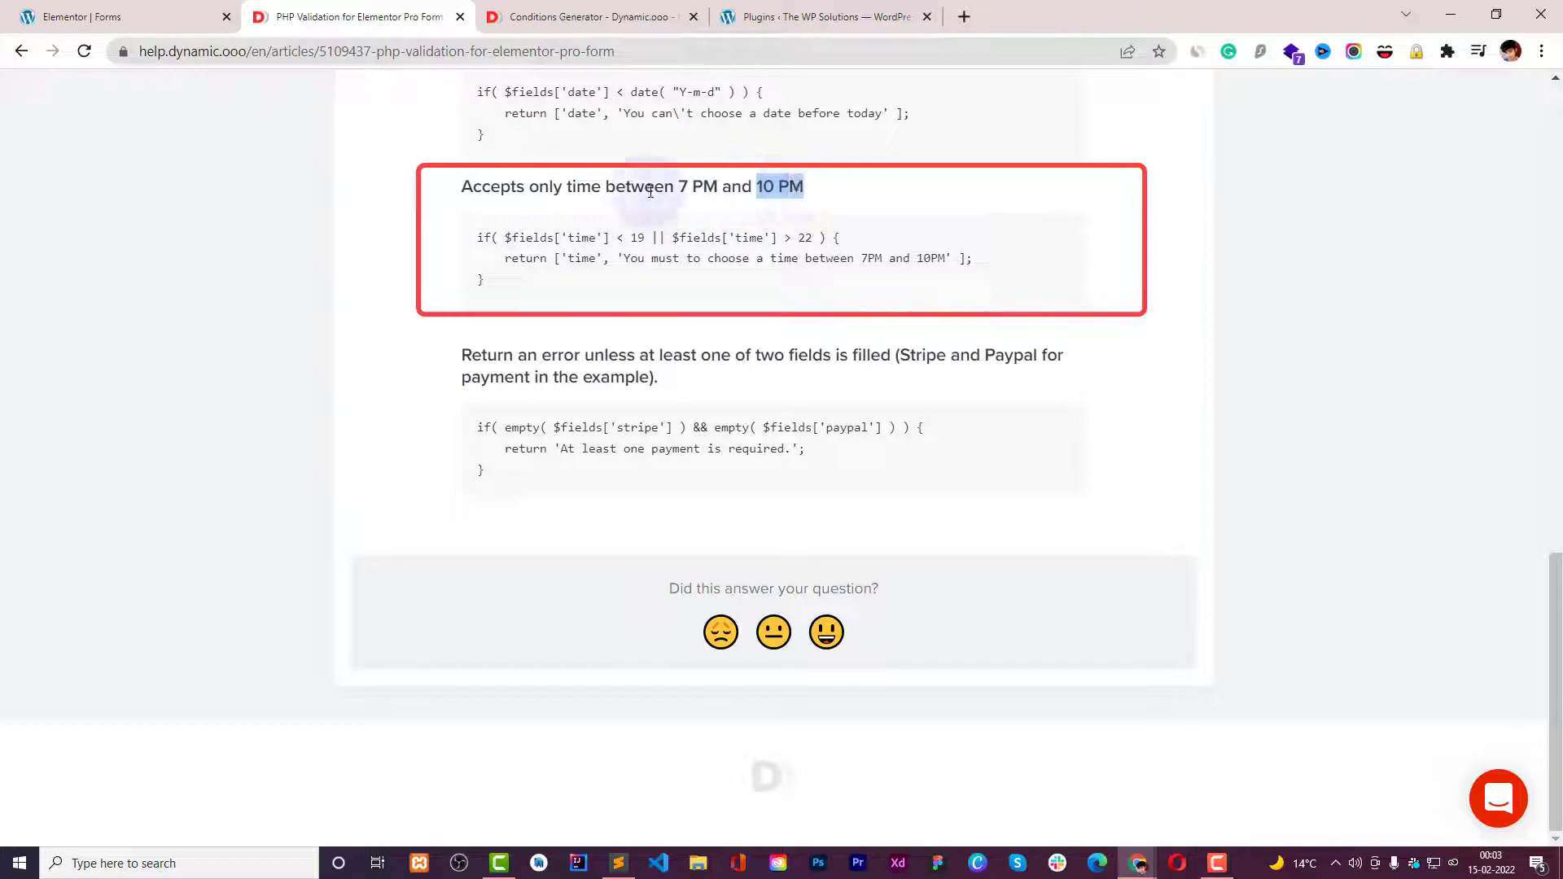
click(508, 235)
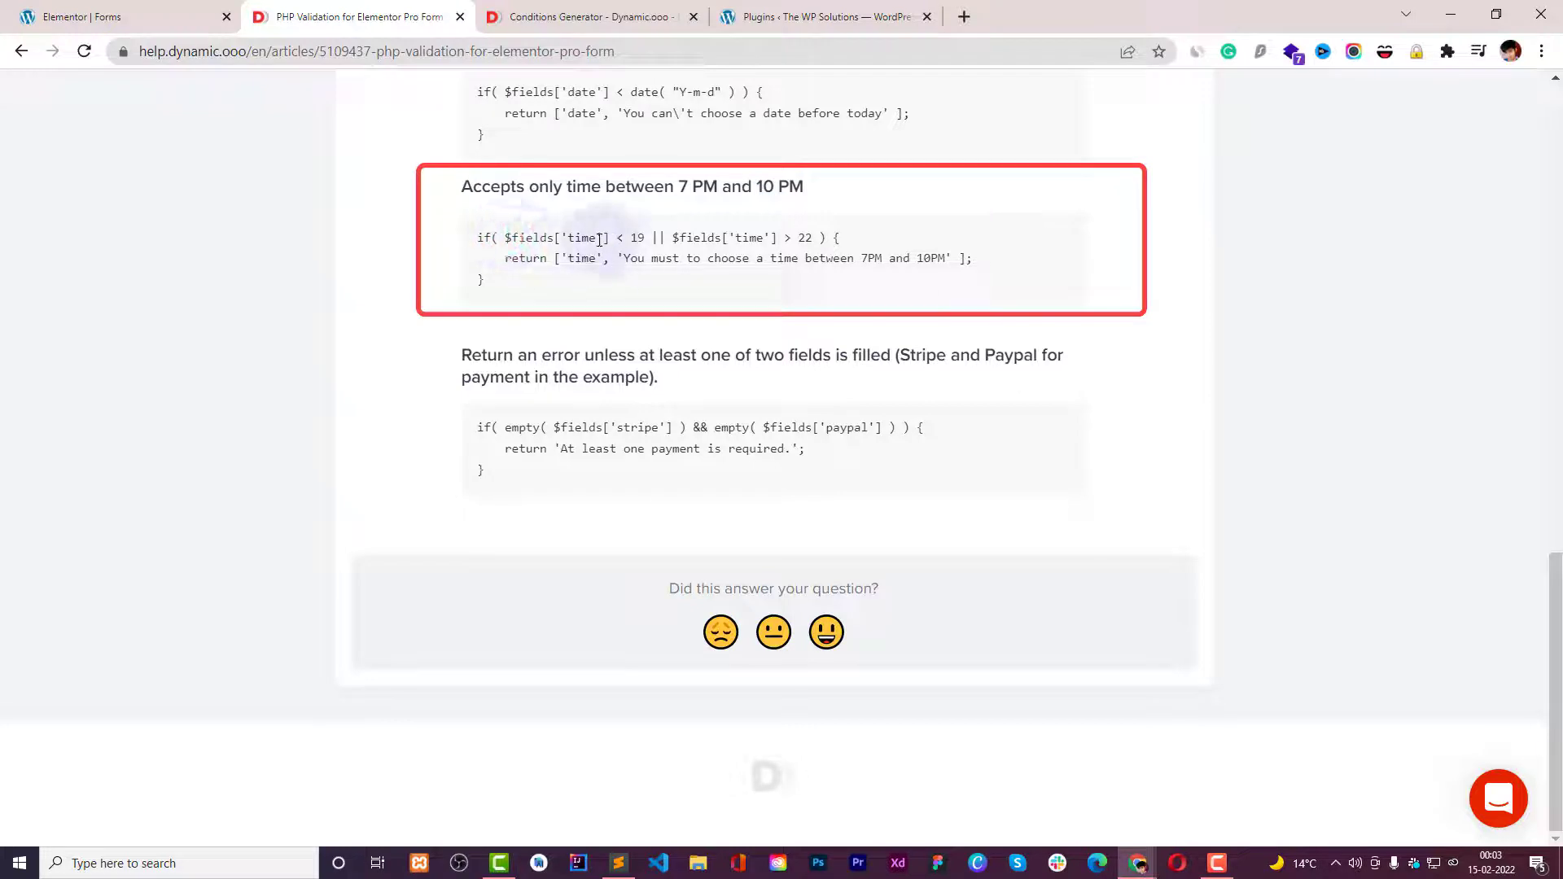
drag(633, 237, 645, 237)
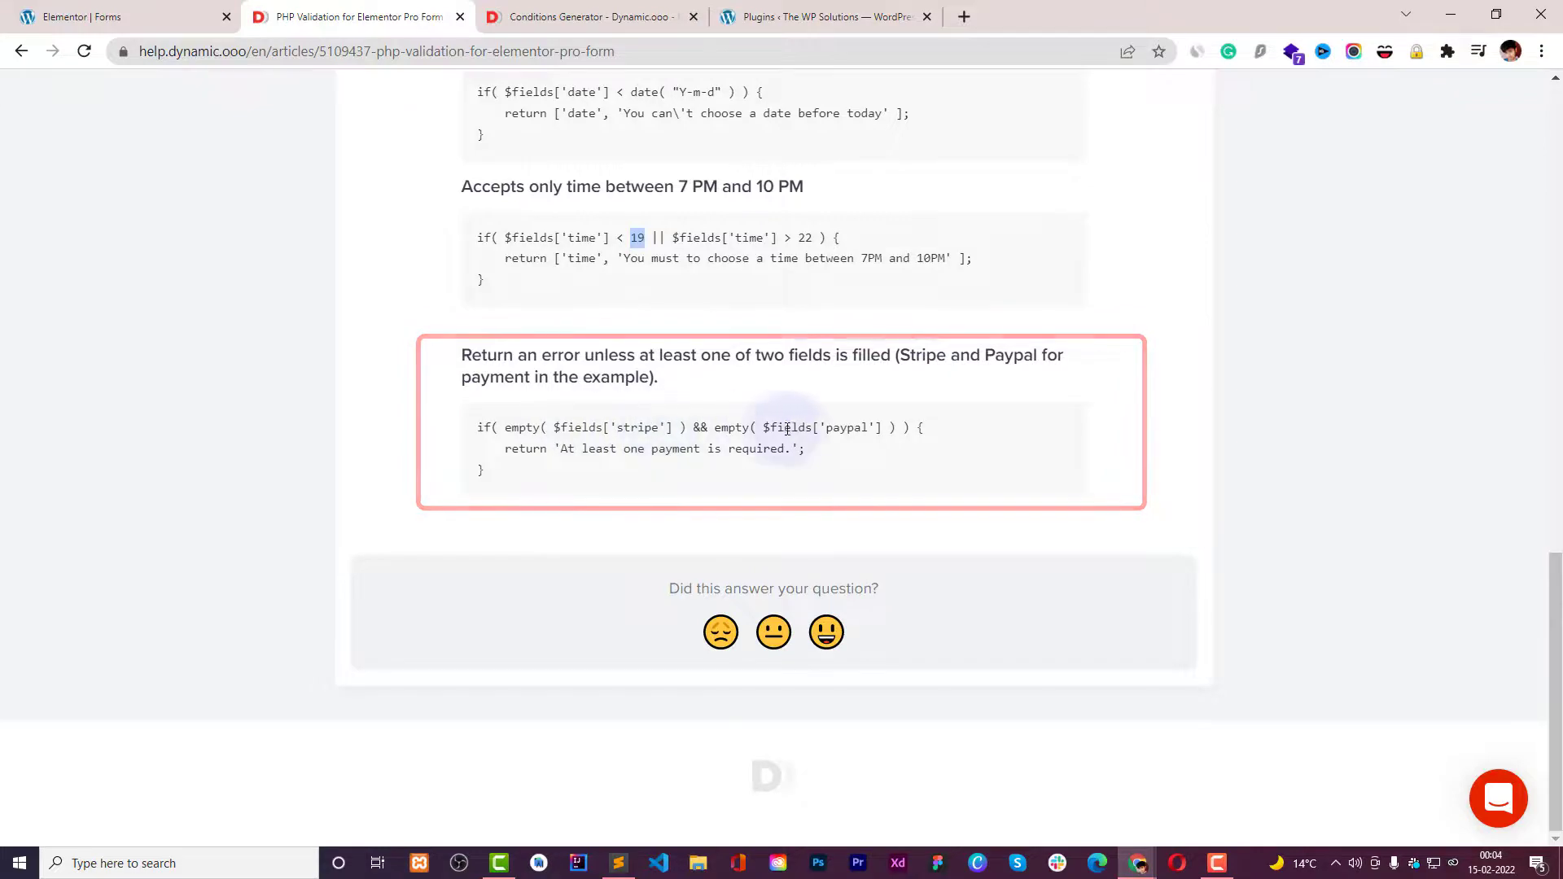
scroll(806, 442, up, 4)
scroll(778, 509, down, 4)
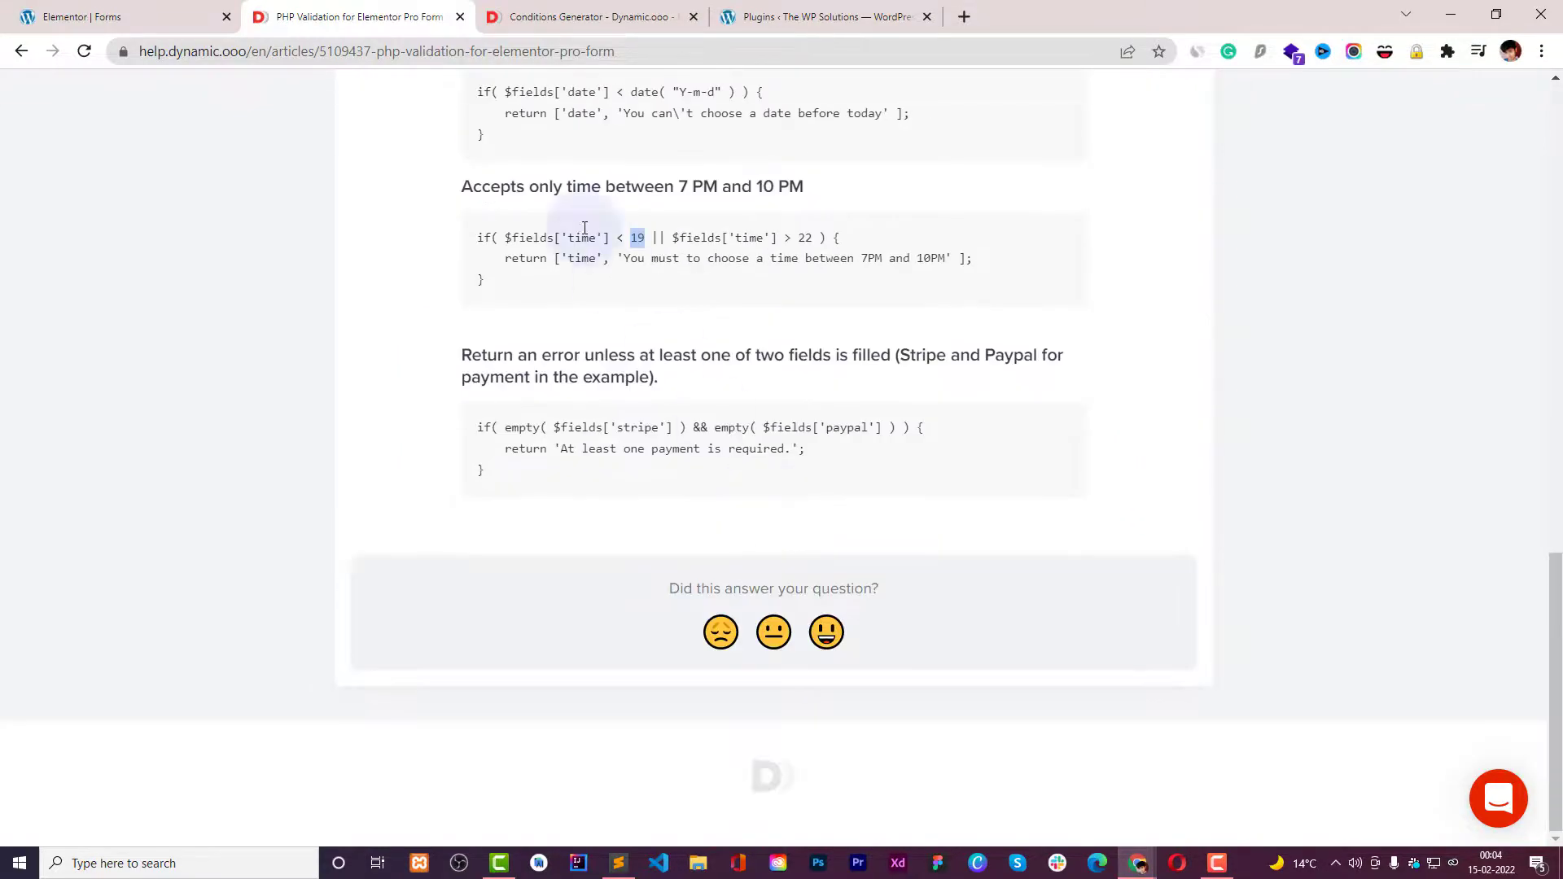
Step: Copy the password if/elseif block from lines 7–11 in Sublime Text
click(134, 24)
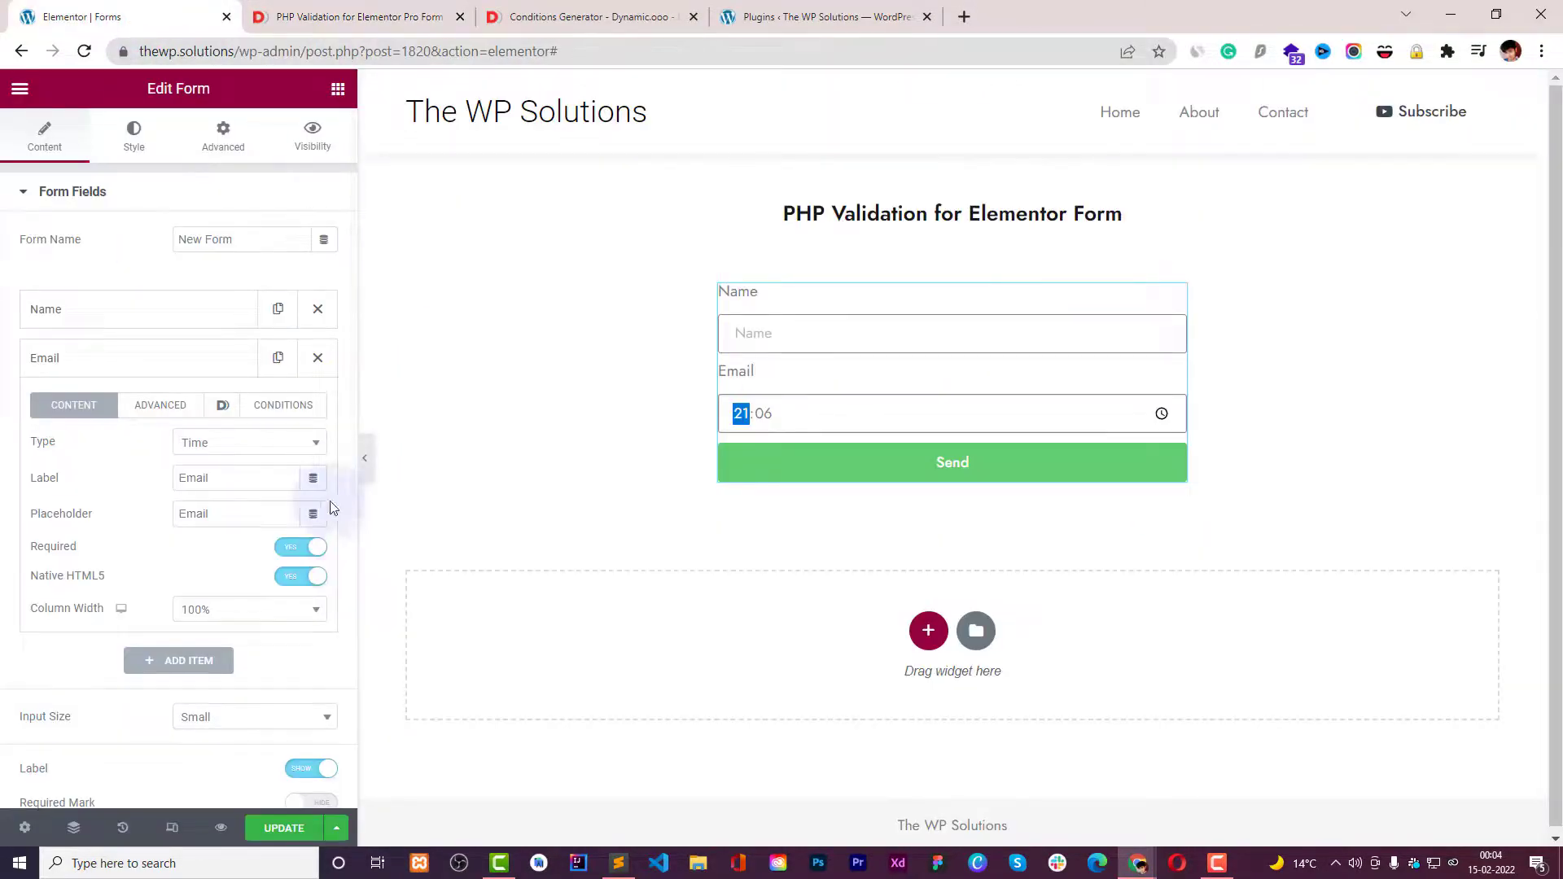
scroll(306, 513, down, 6)
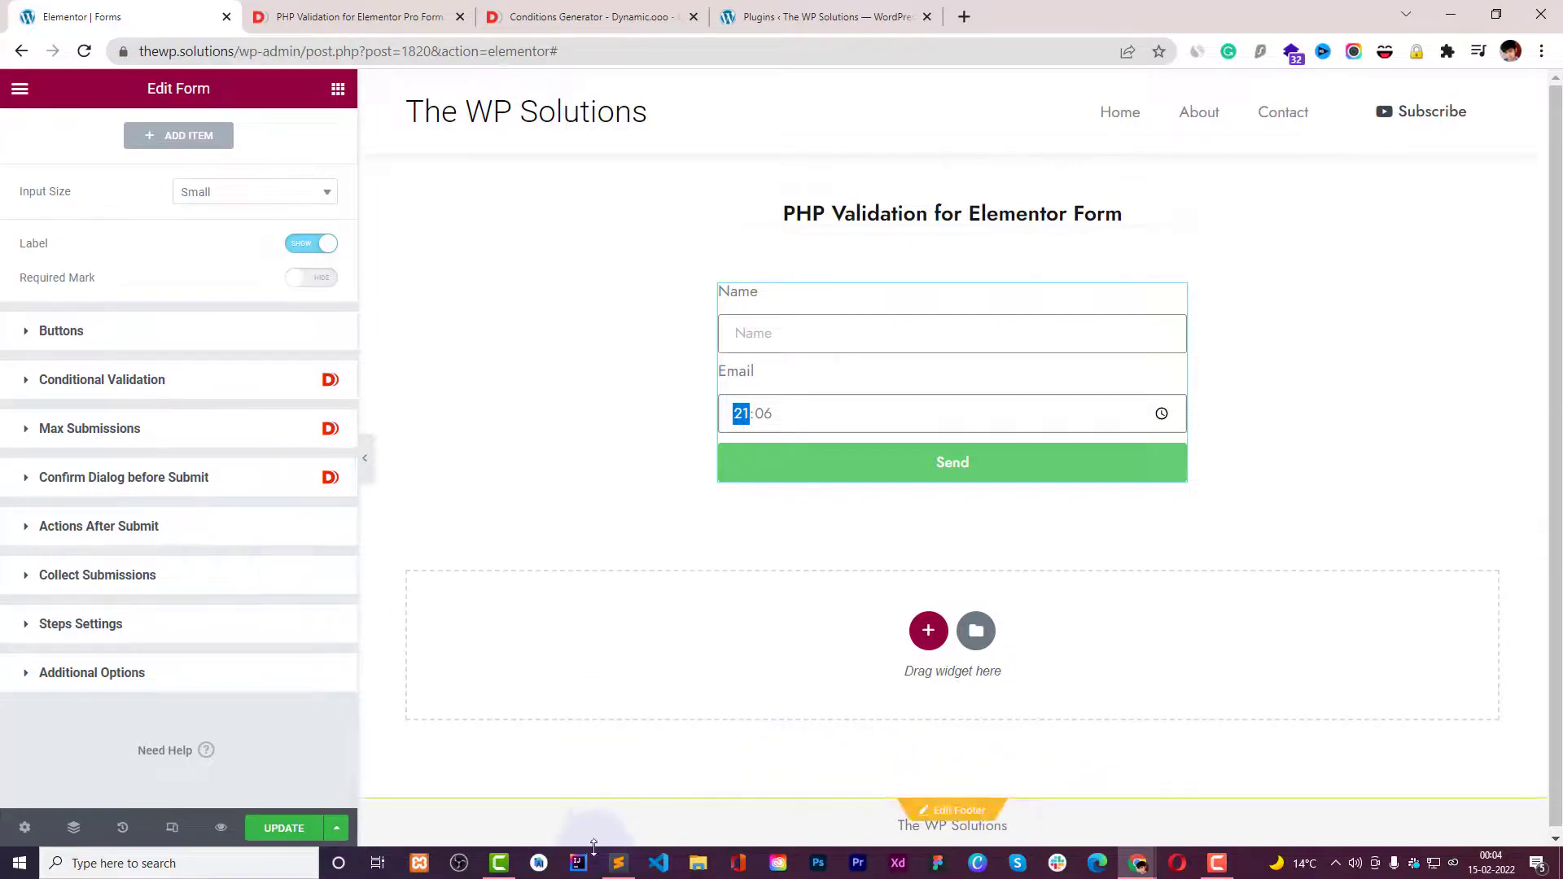
click(619, 863)
drag(98, 416, 39, 287)
key(ctrl+c)
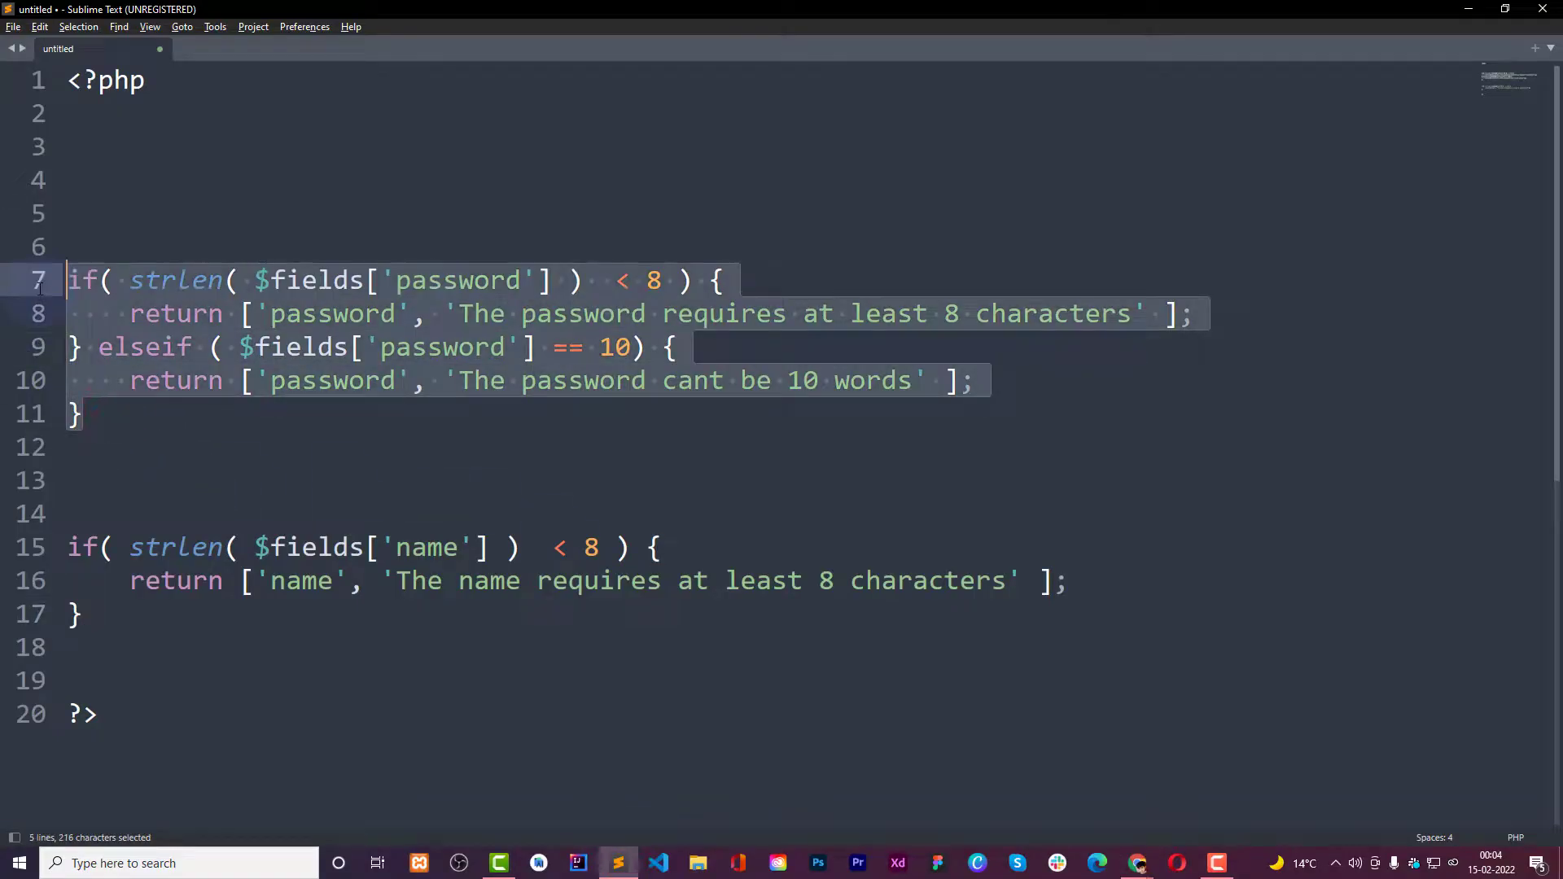
key(alt+Tab)
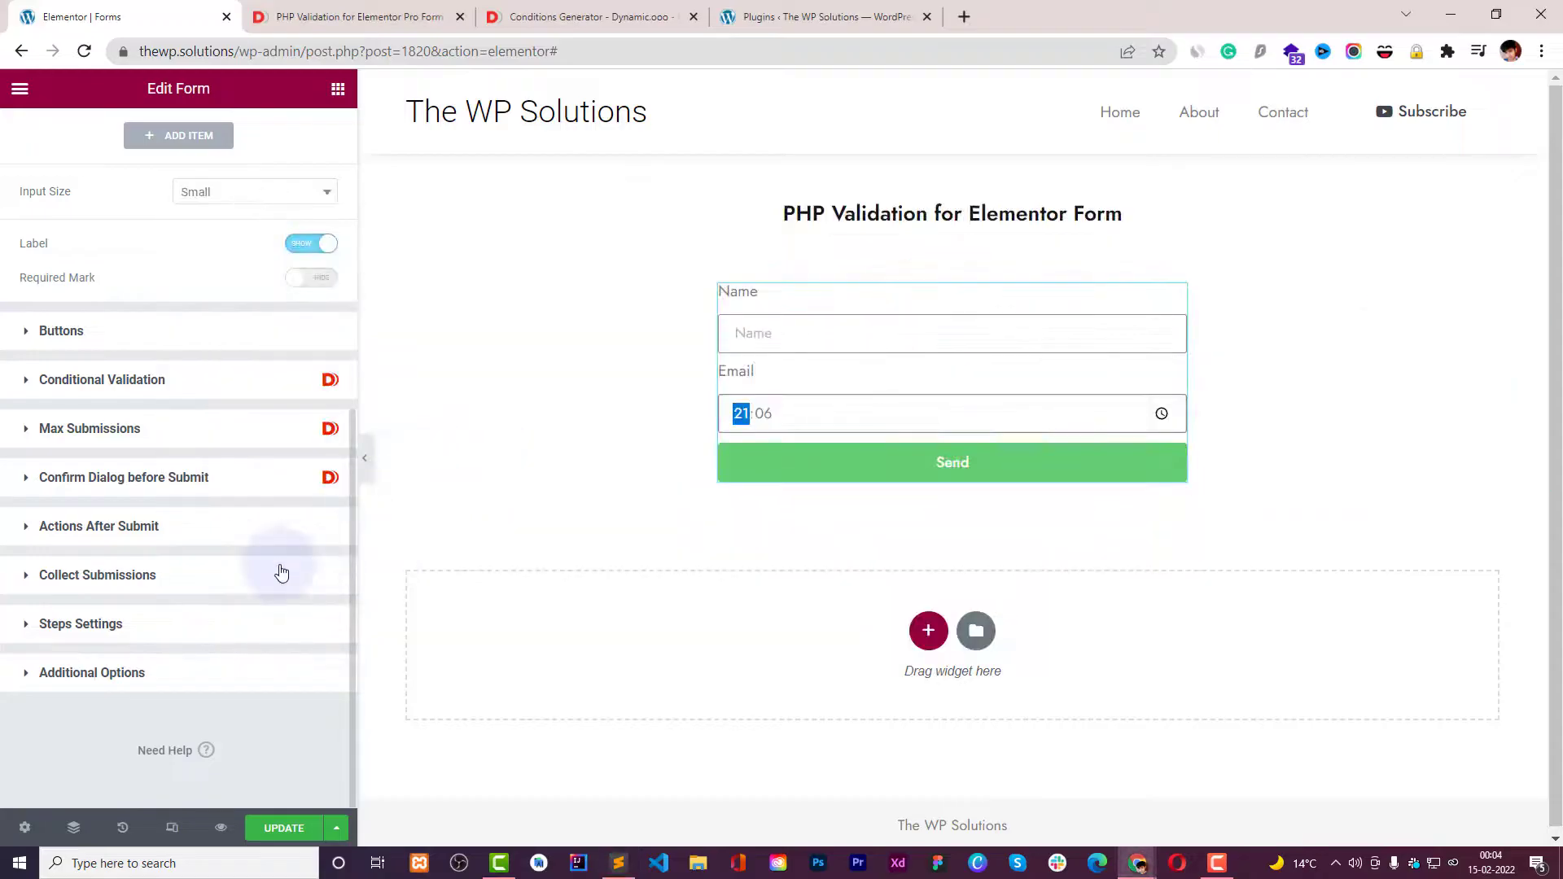
Step: Replace the old time validation code in the PHP Validation Code box with the copied password rules
click(175, 674)
scroll(171, 623, down, 4)
click(181, 366)
key(ctrl+a)
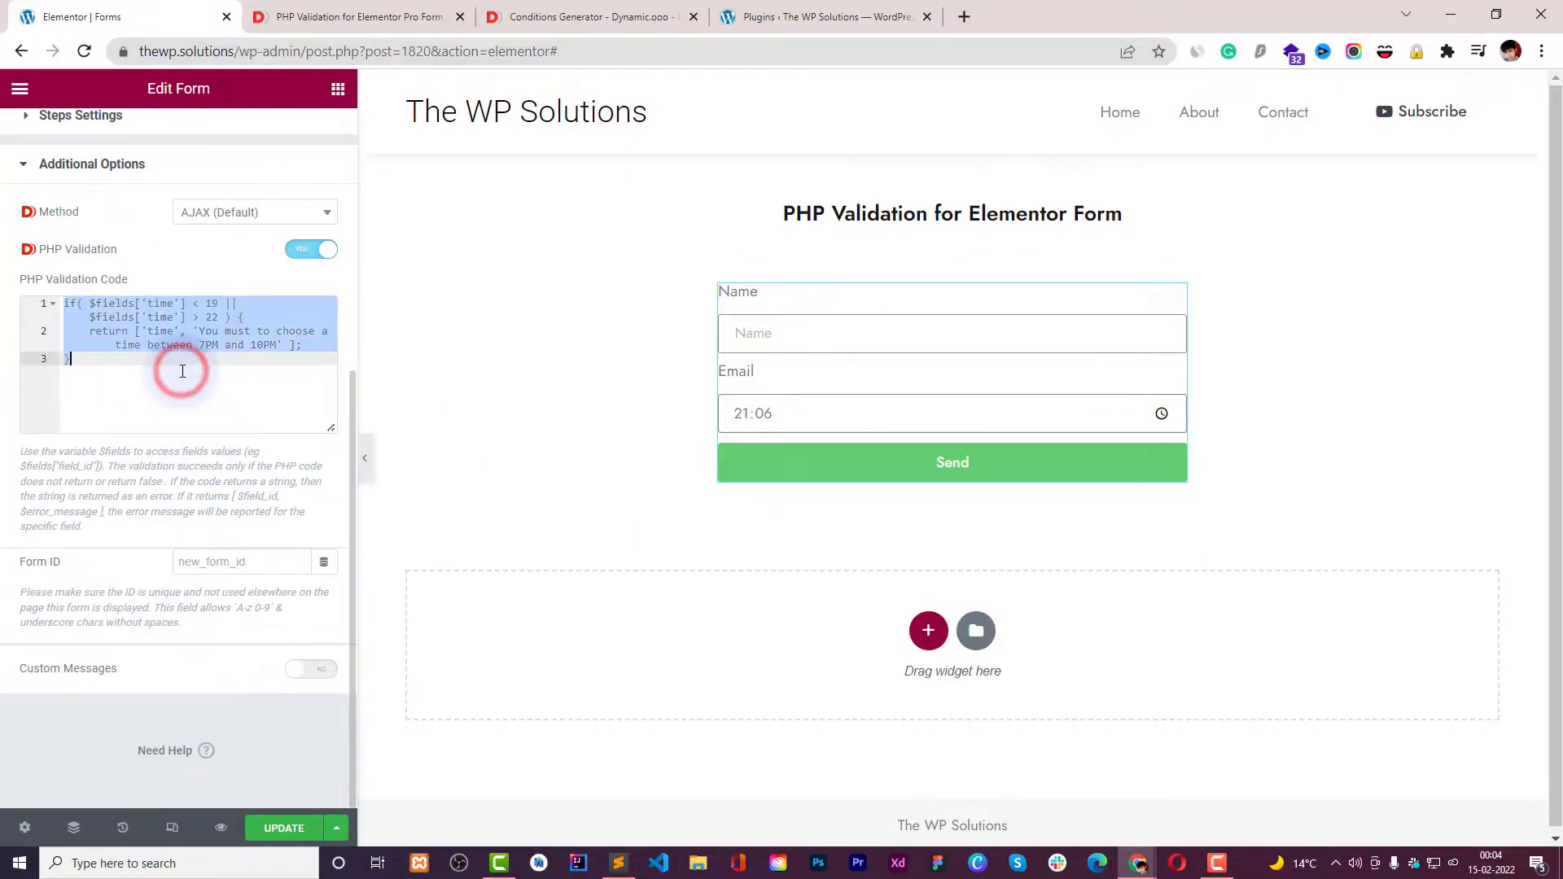
key(ctrl+v)
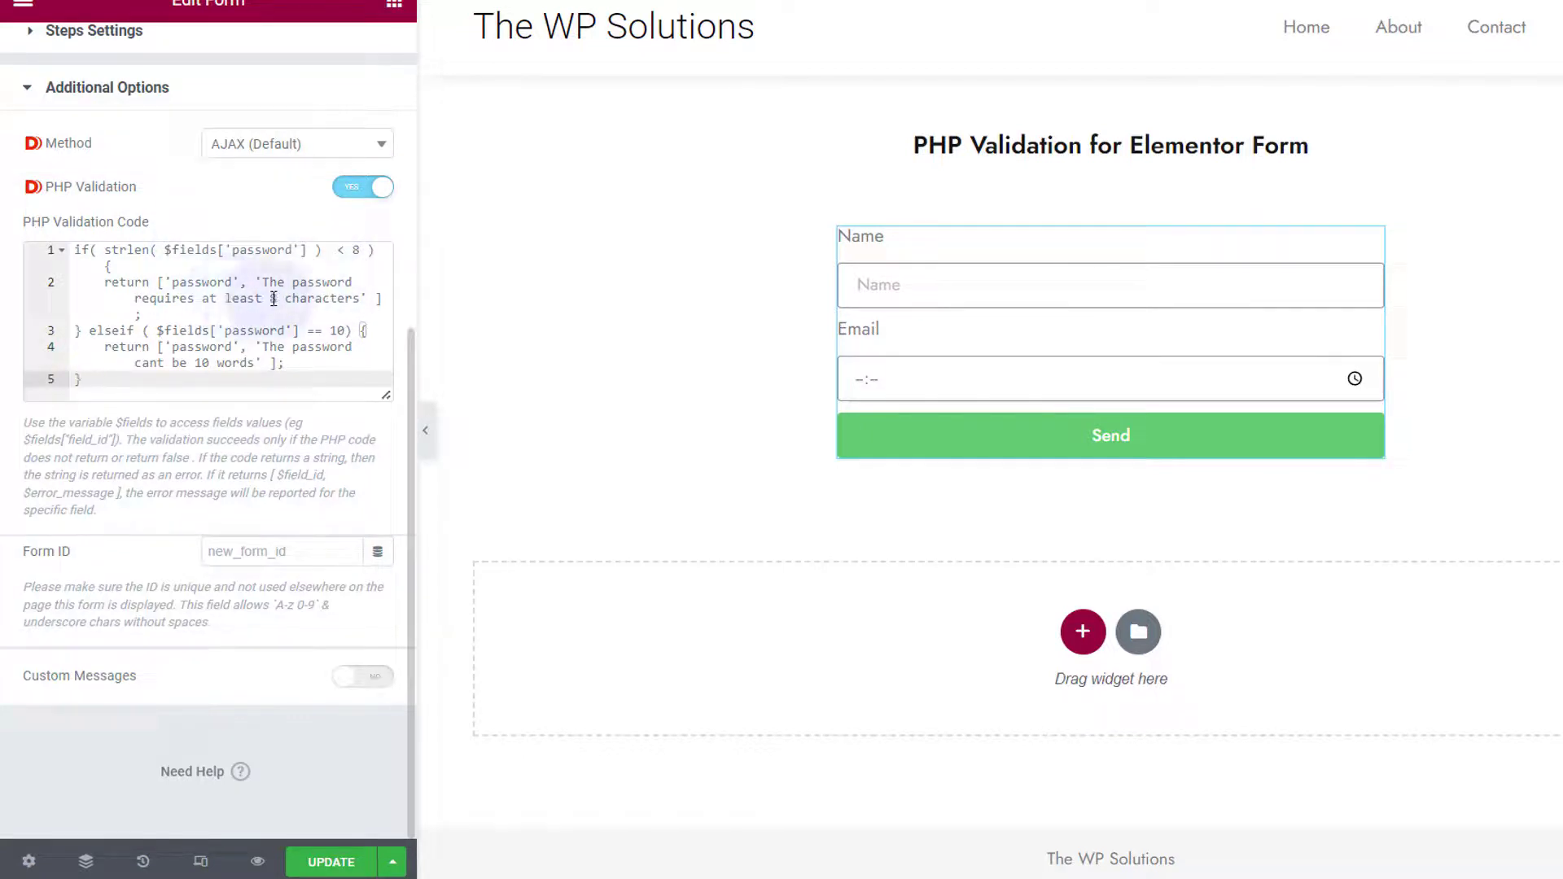
double_click(90, 330)
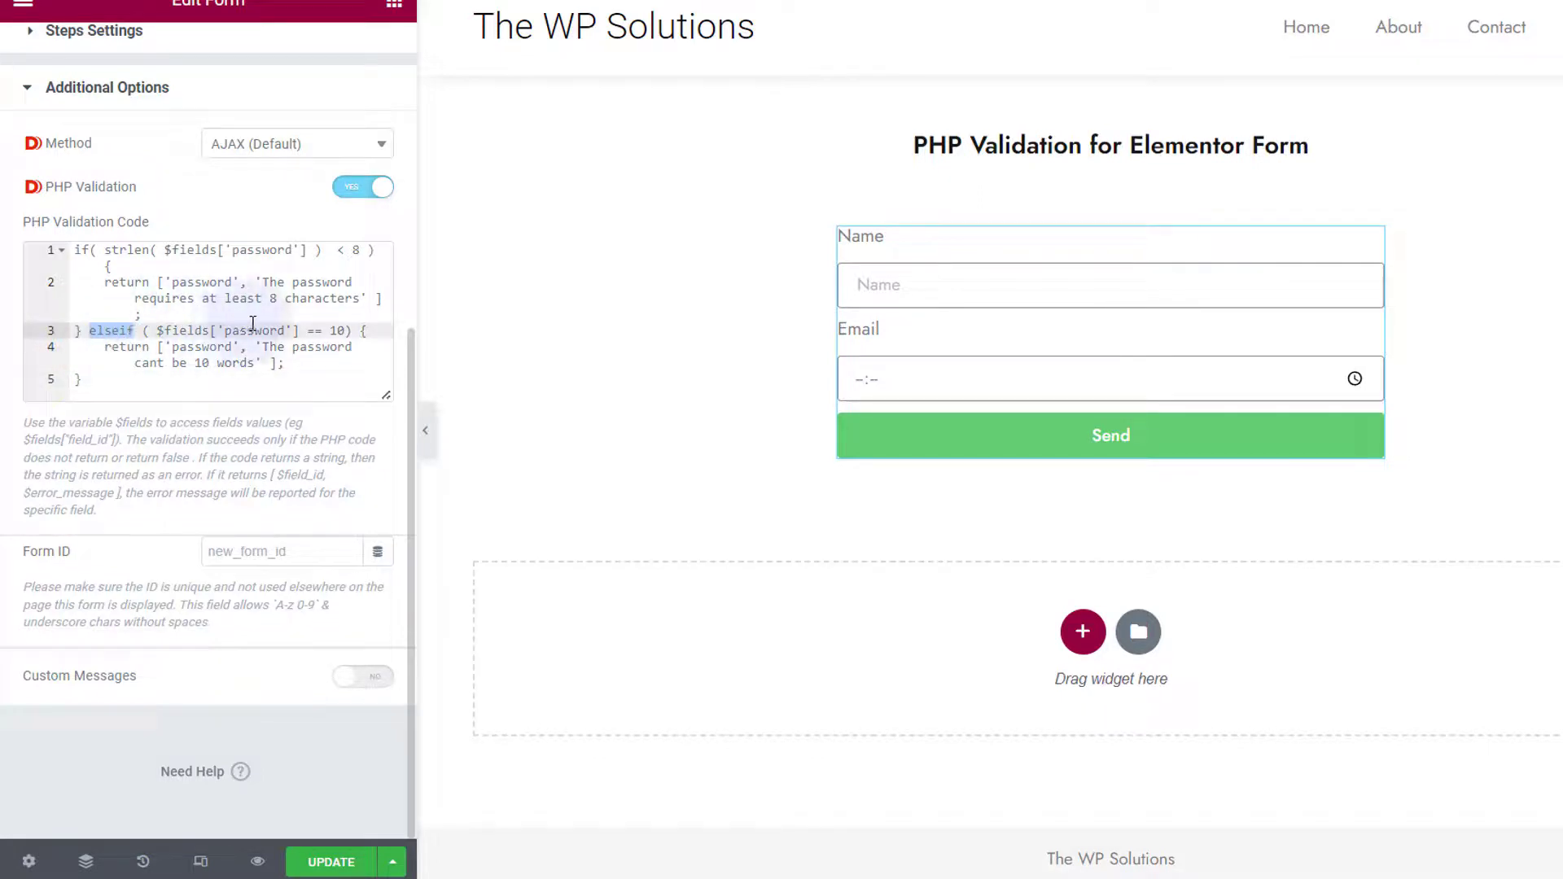
double_click(340, 331)
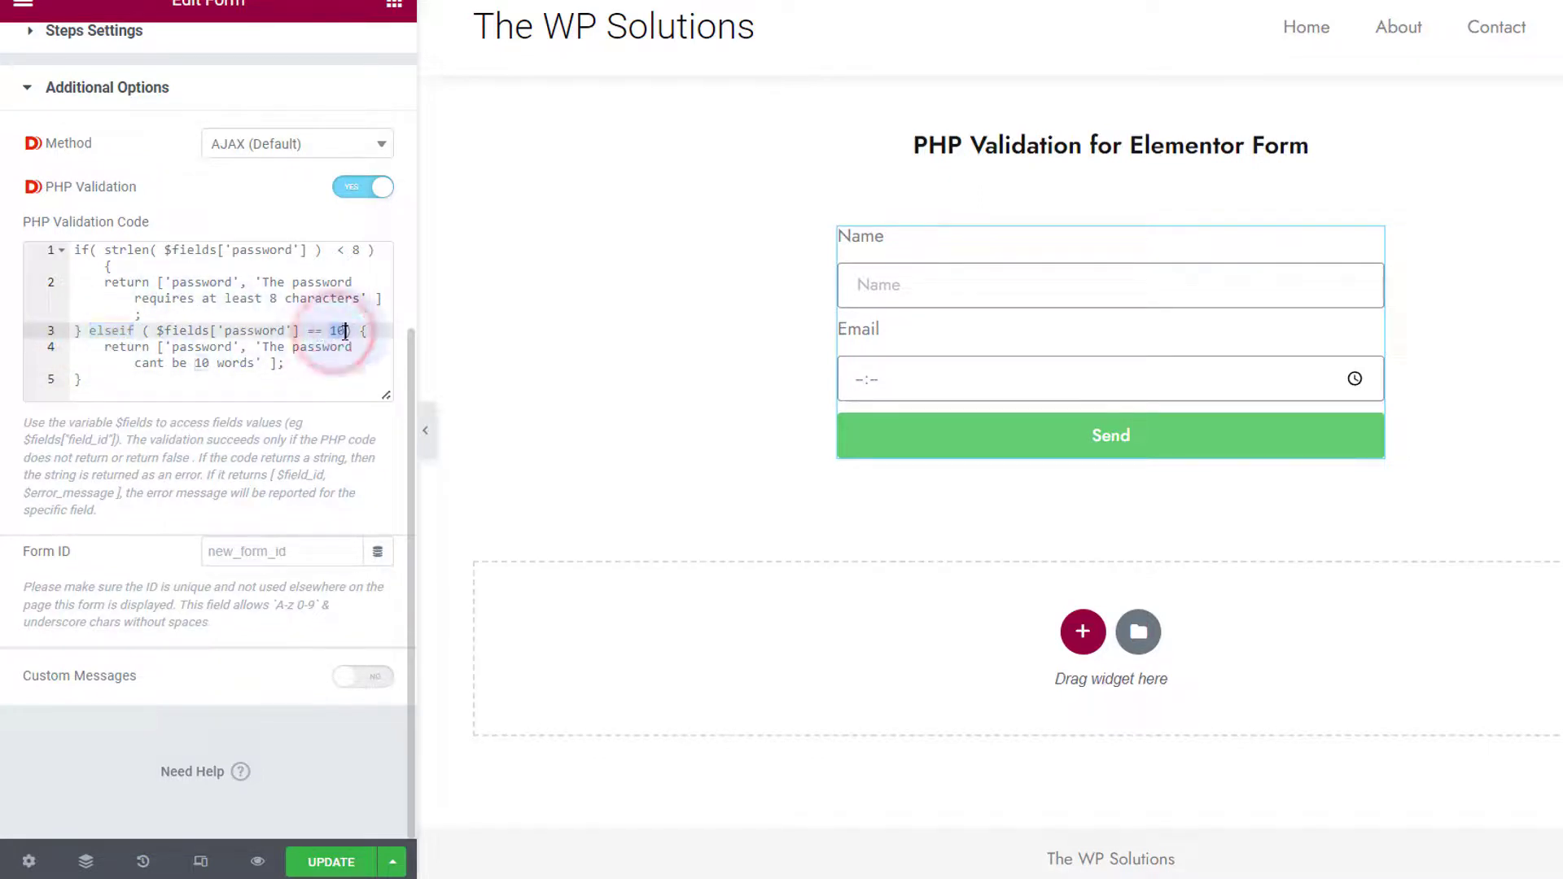
click(264, 350)
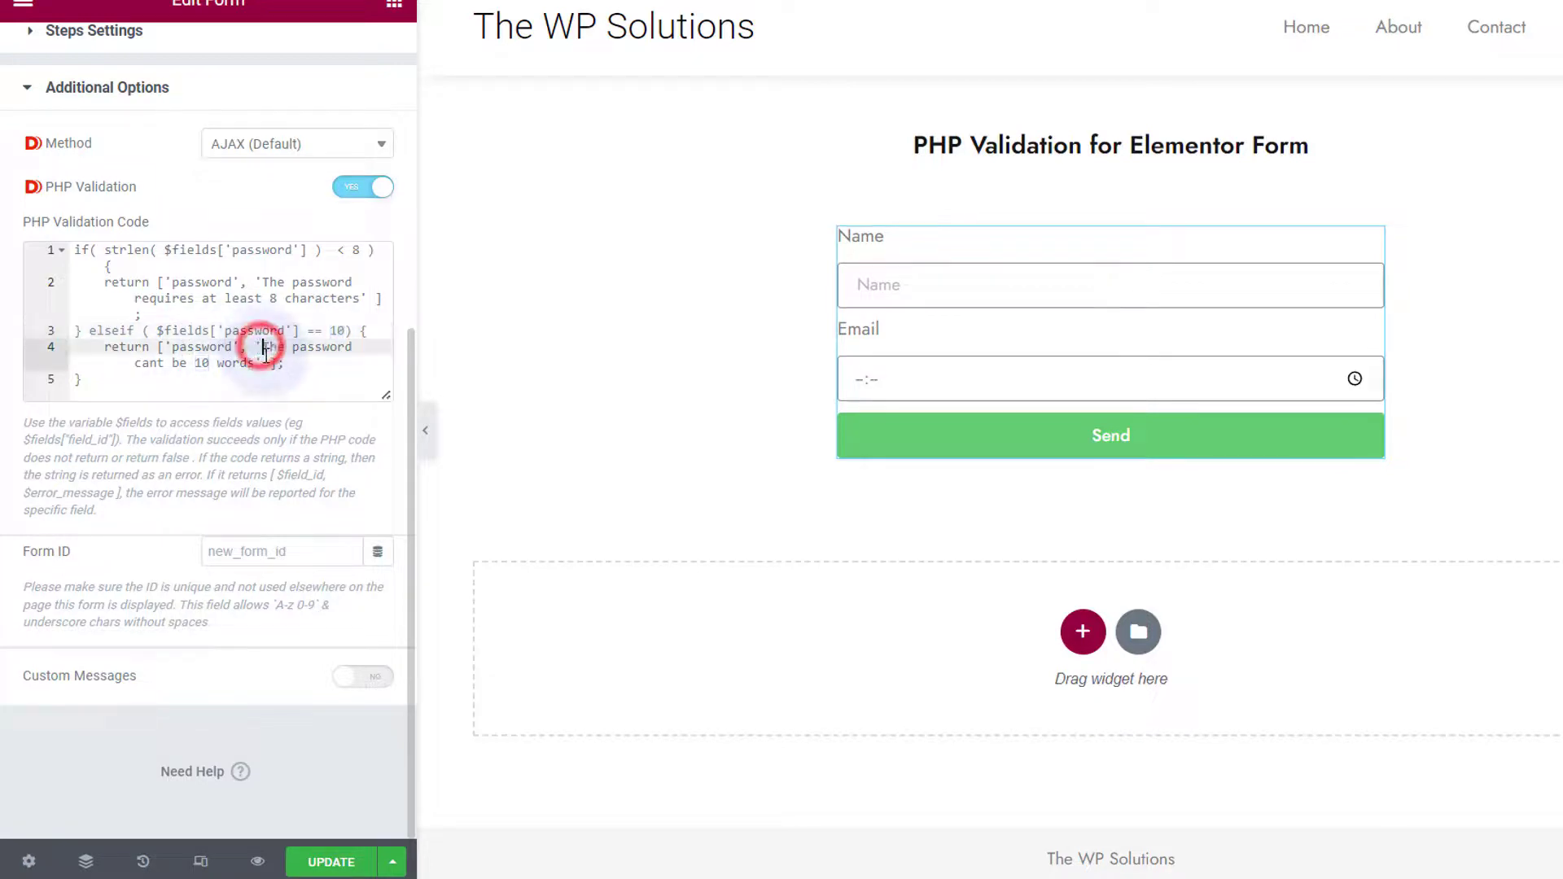
drag(265, 352, 264, 363)
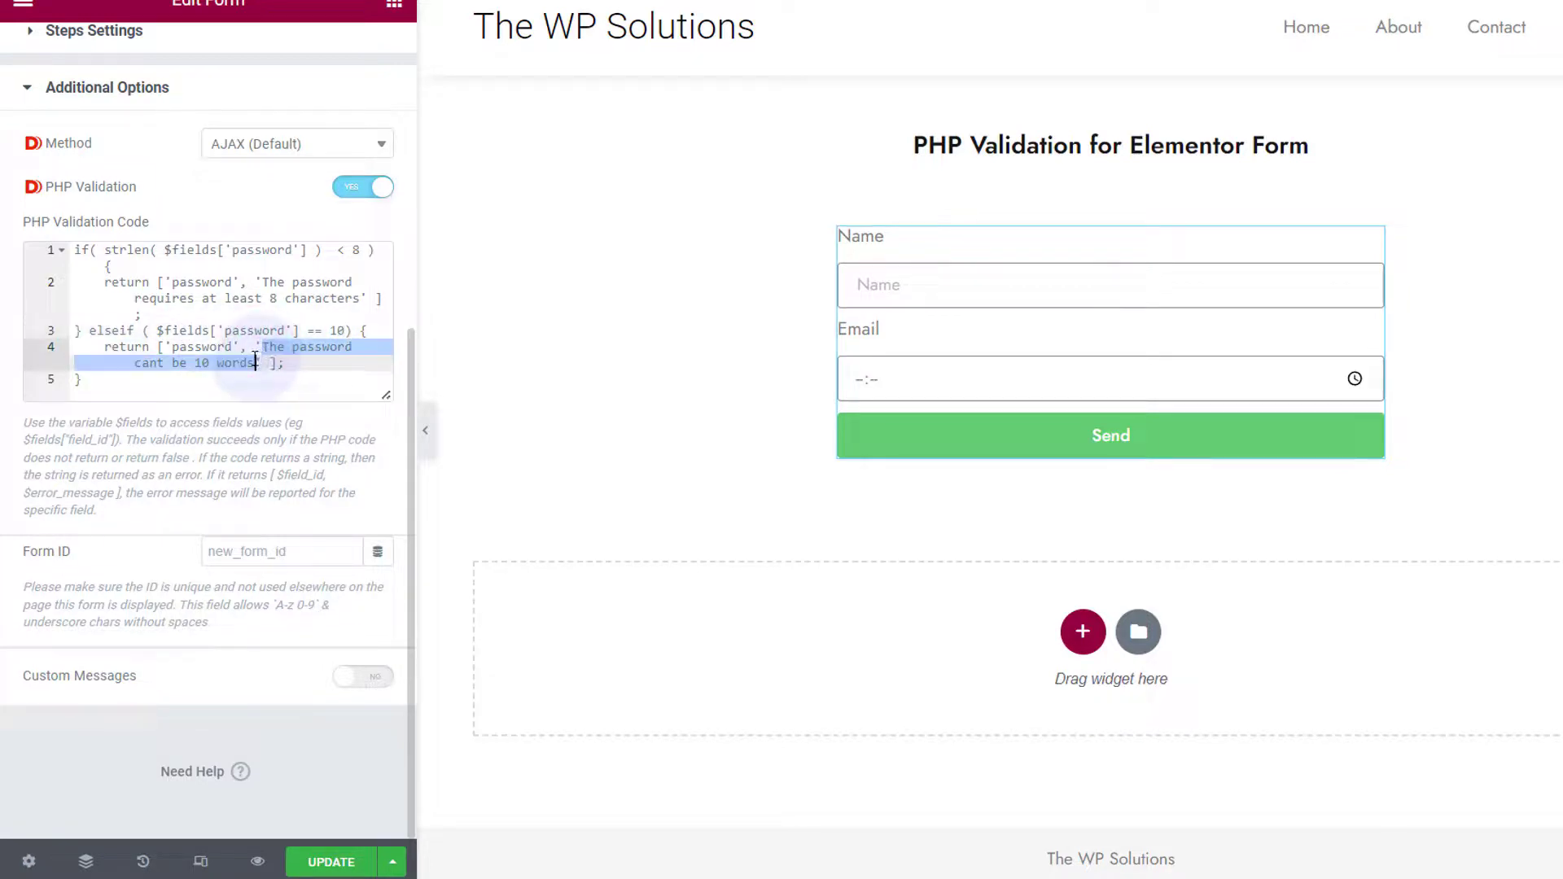
click(157, 364)
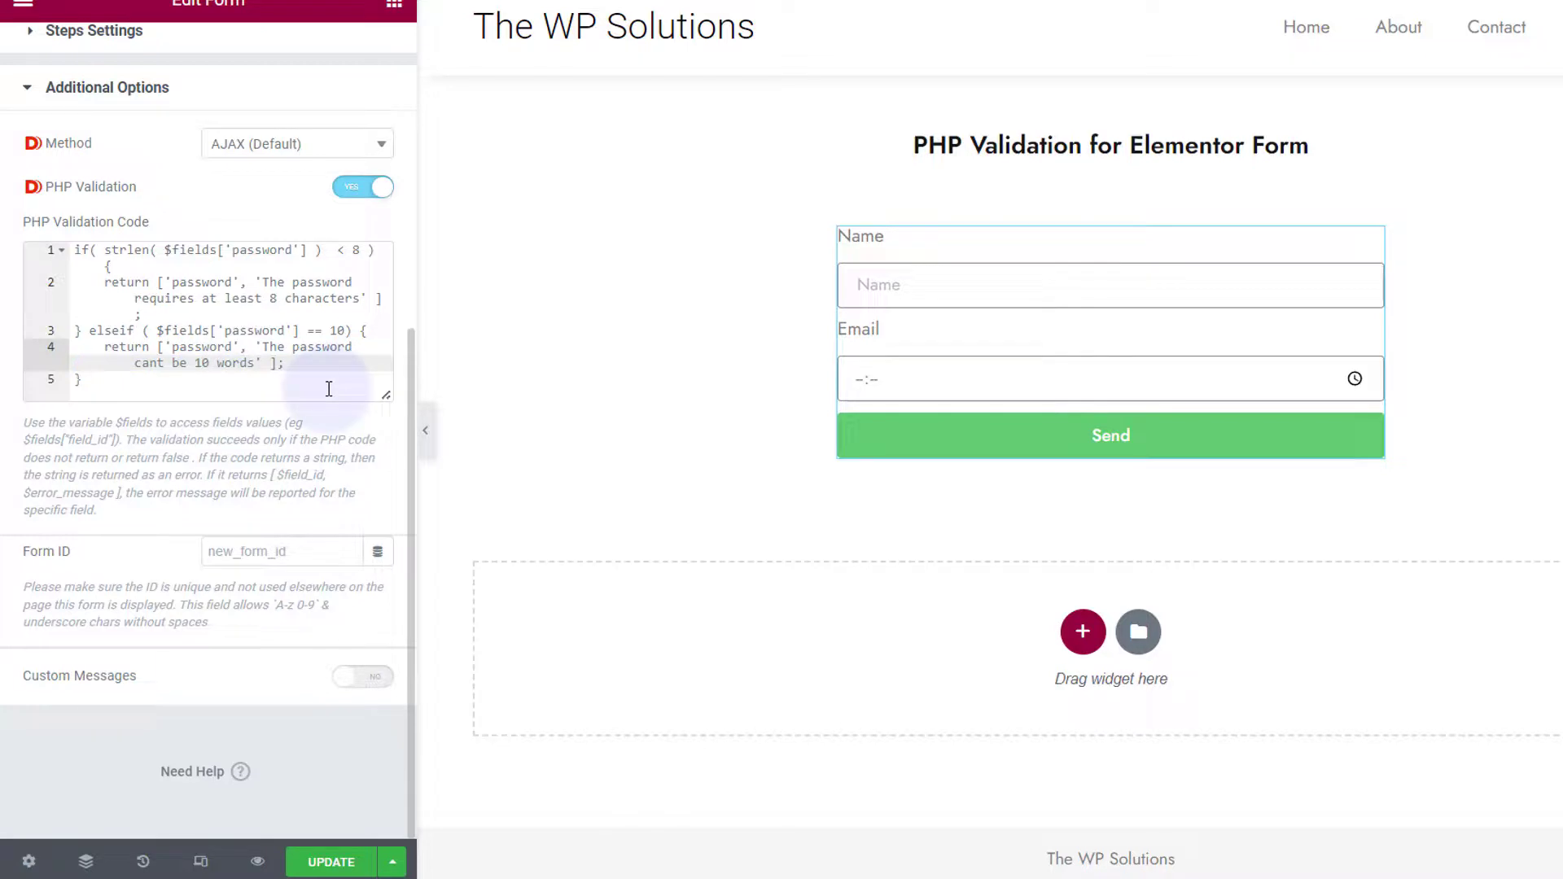
text(\')
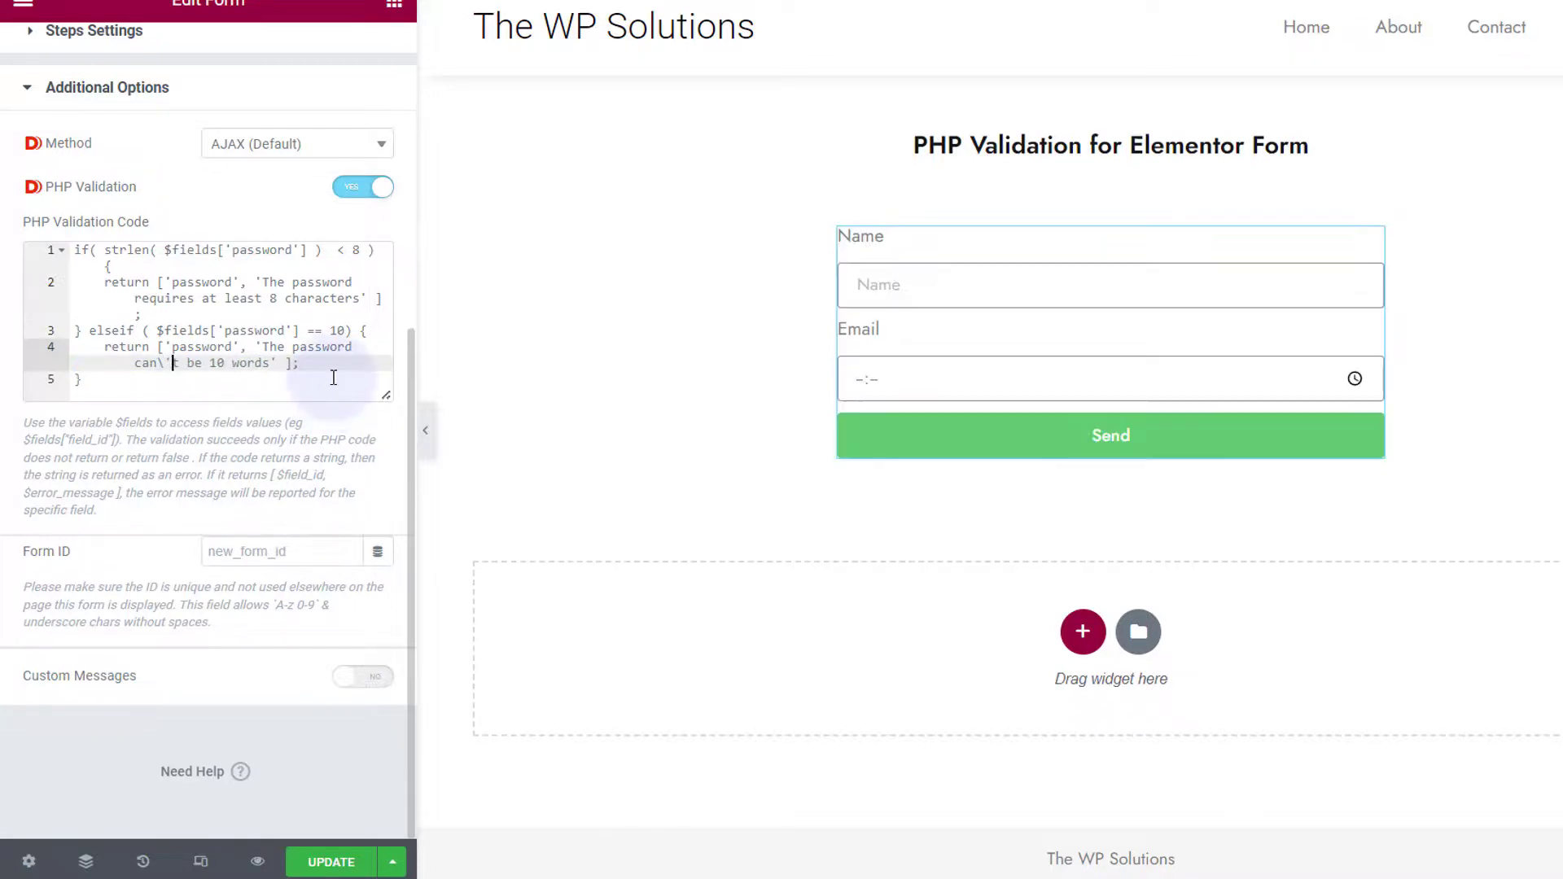
drag(324, 380, 122, 334)
click(307, 359)
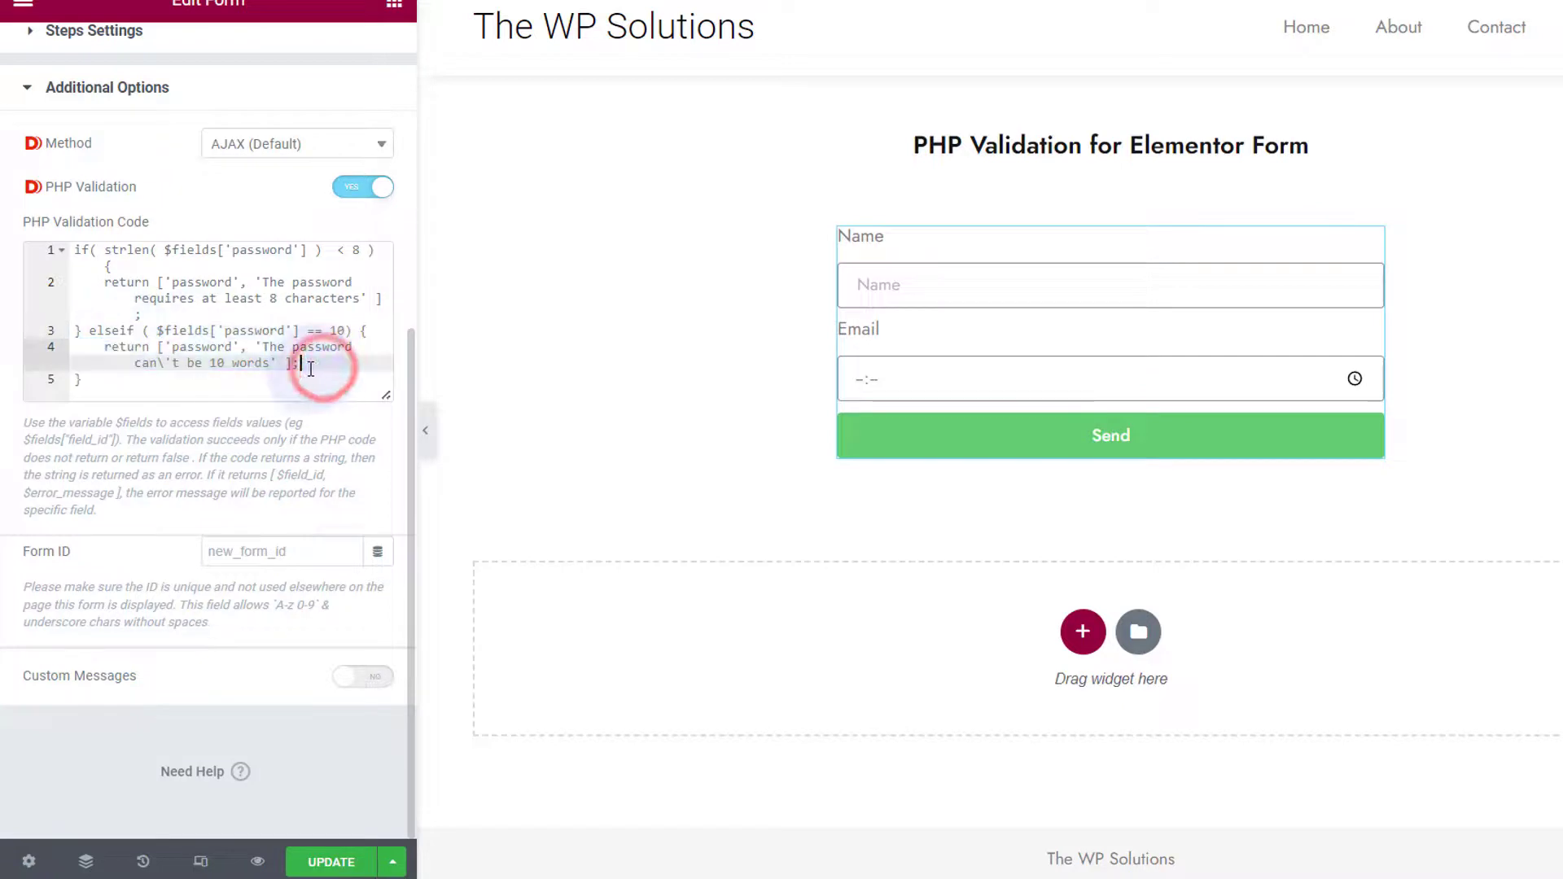
click(136, 366)
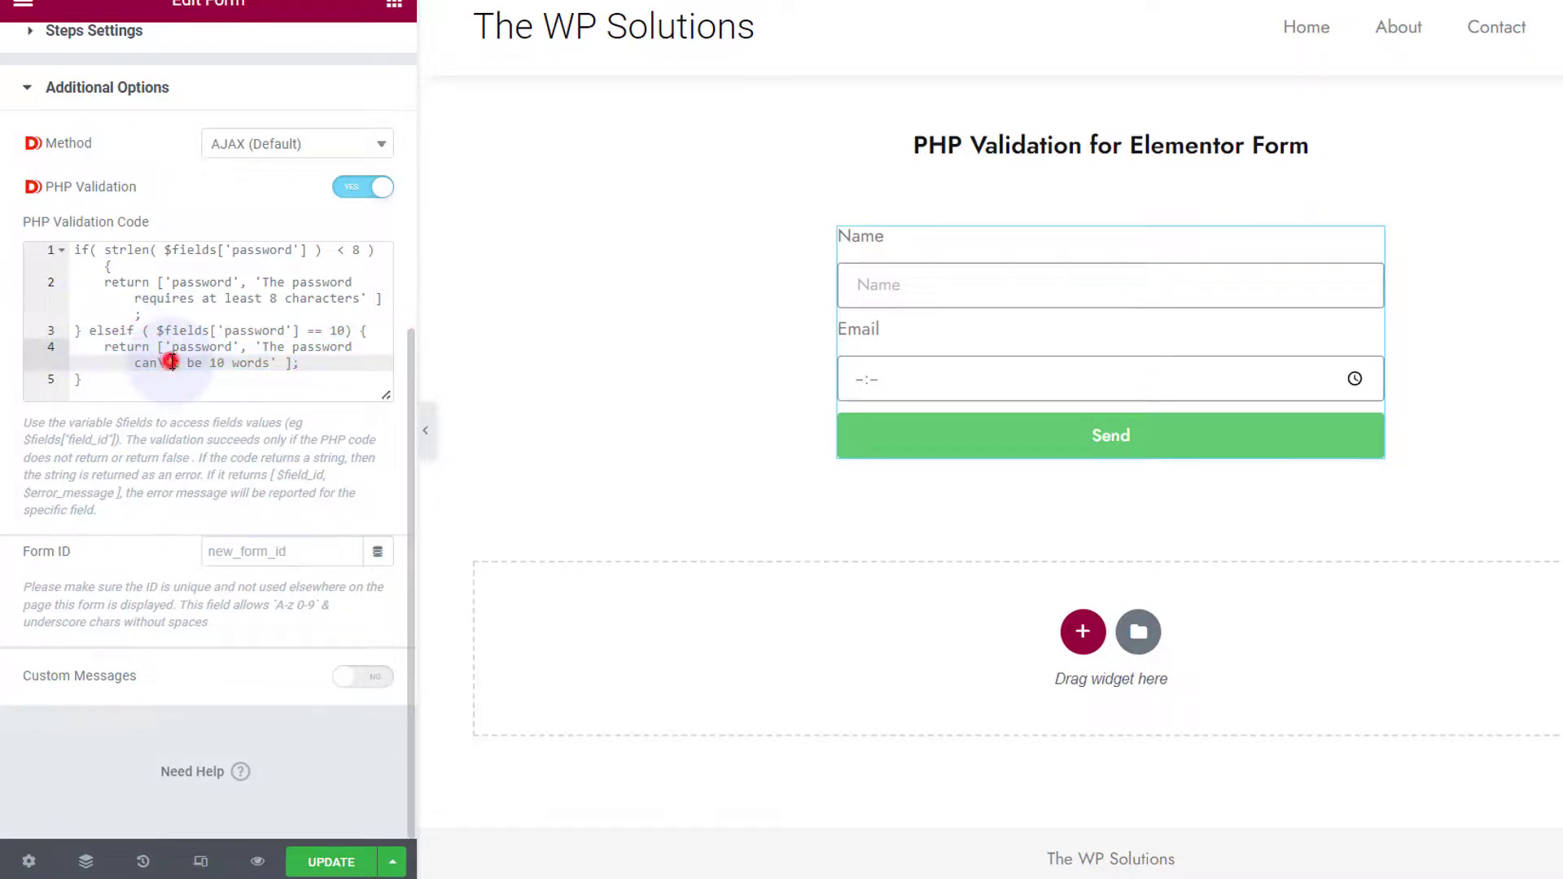
key(BackSpace)
key(BackSpace)
key(BackSpace)
key(BackSpace)
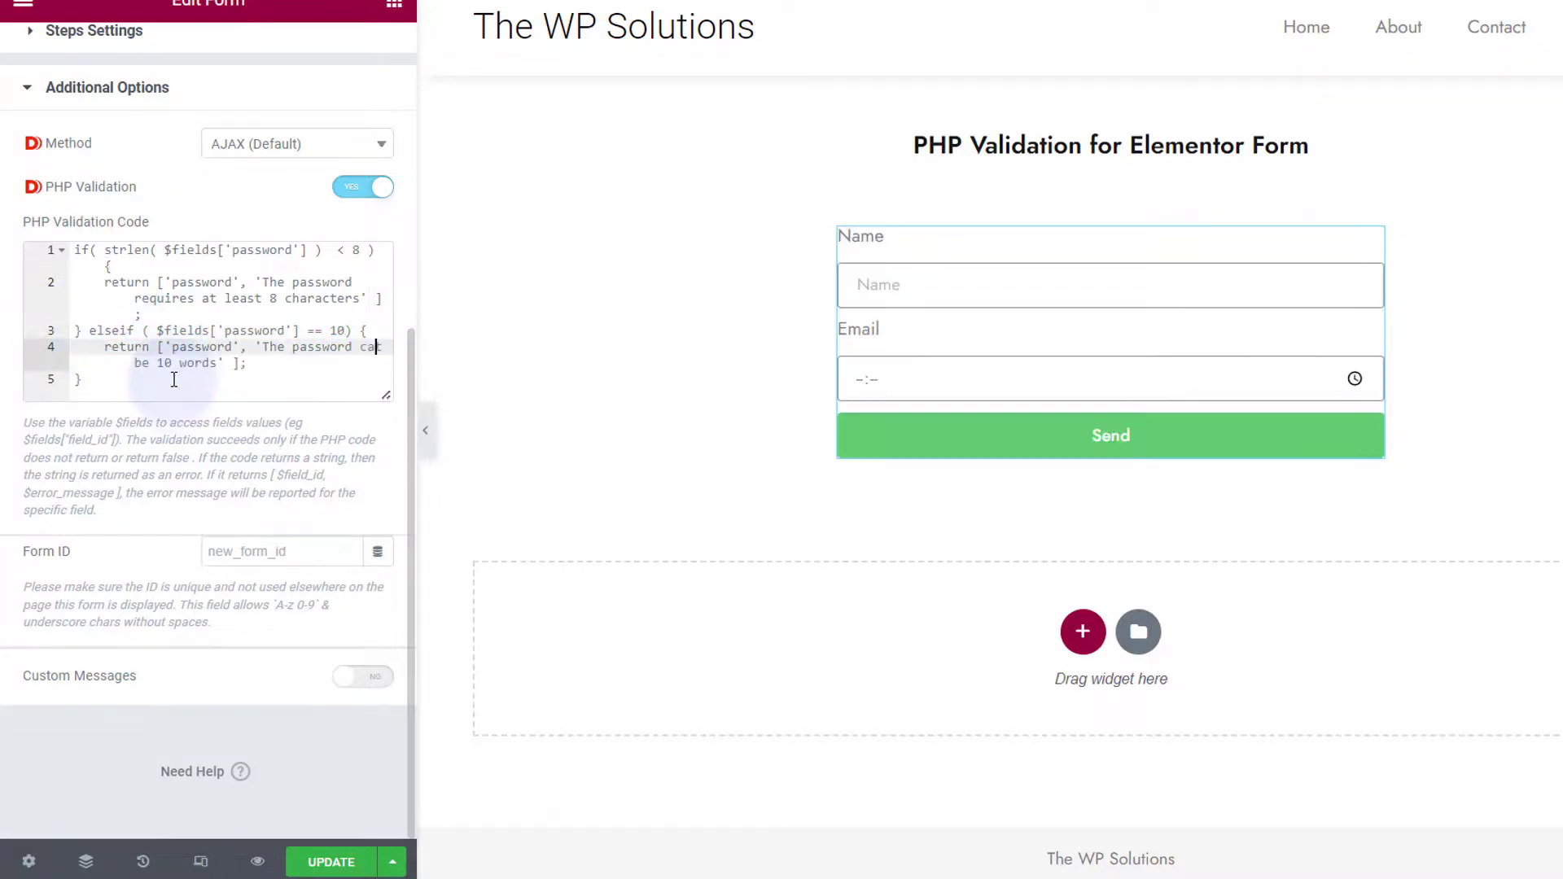
text(nt)
click(210, 346)
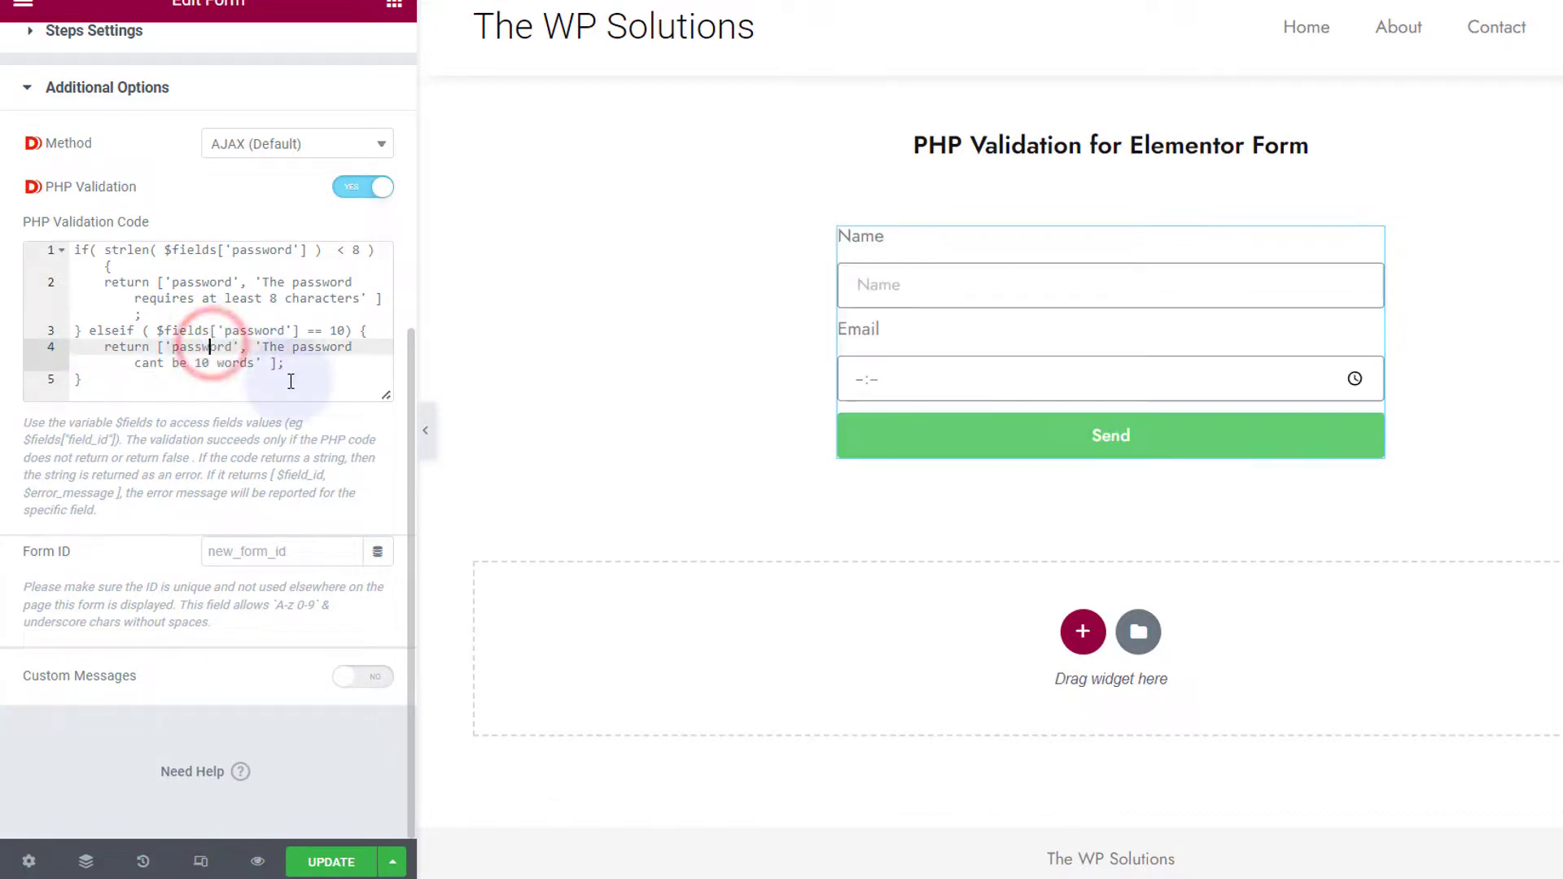
drag(291, 381, 133, 317)
double_click(108, 331)
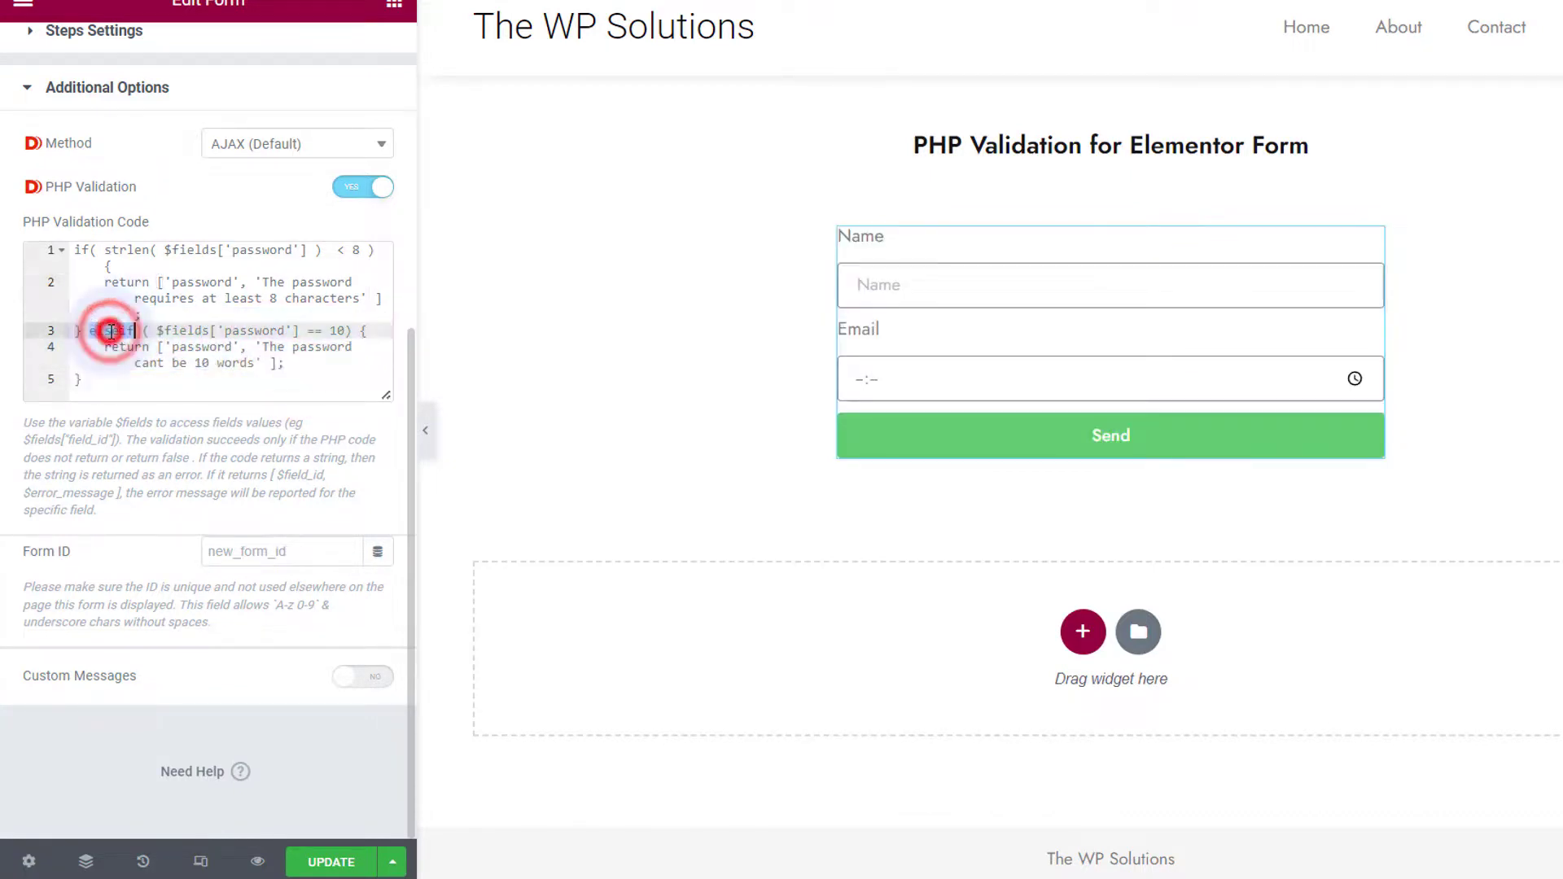
click(215, 383)
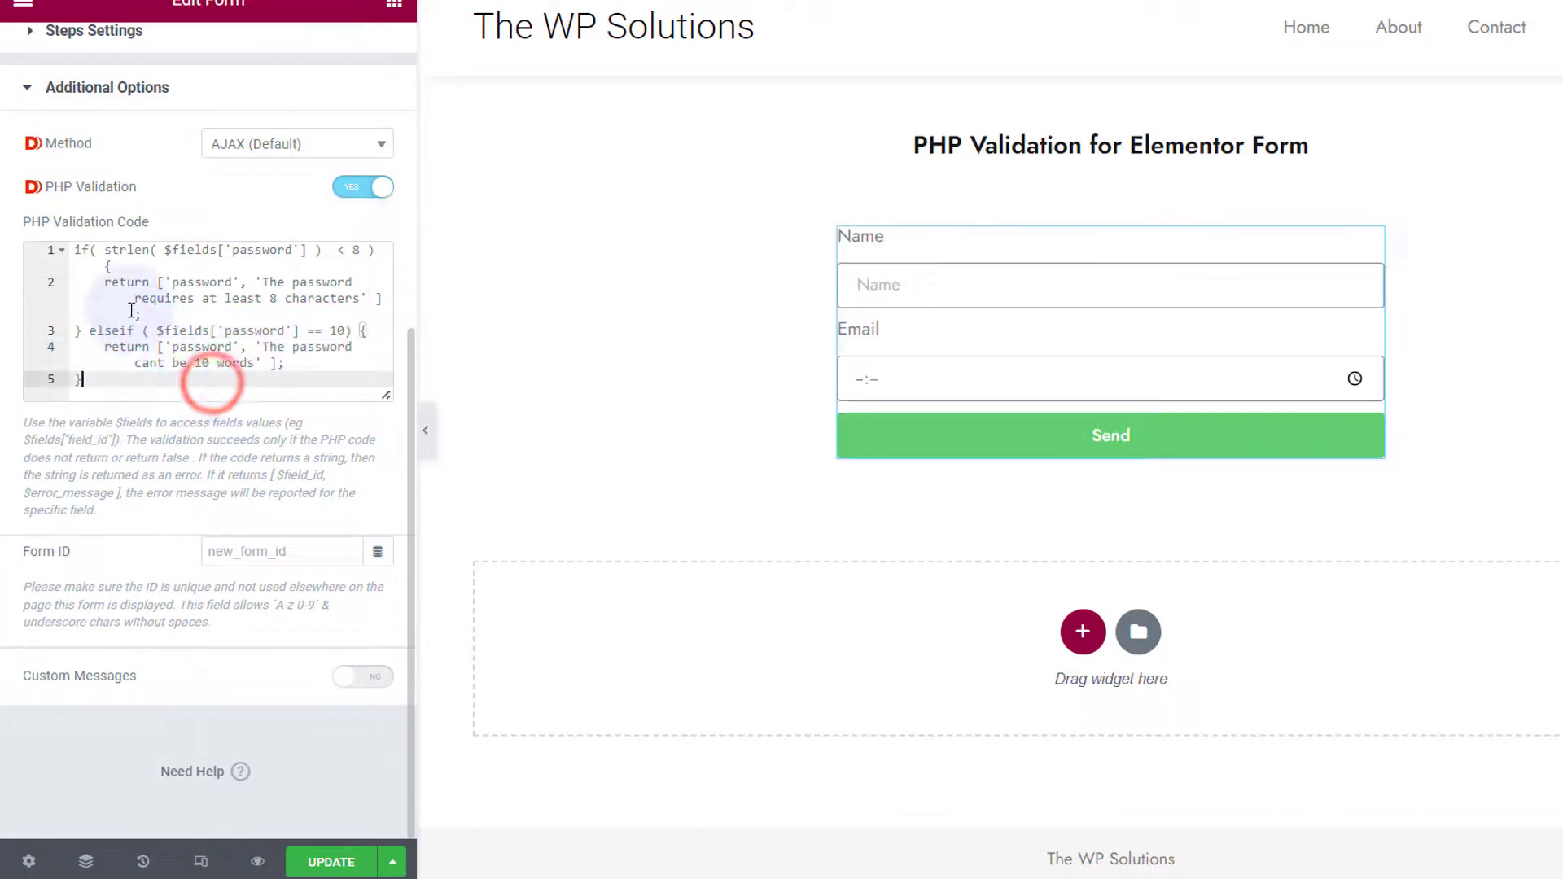
double_click(111, 251)
click(184, 371)
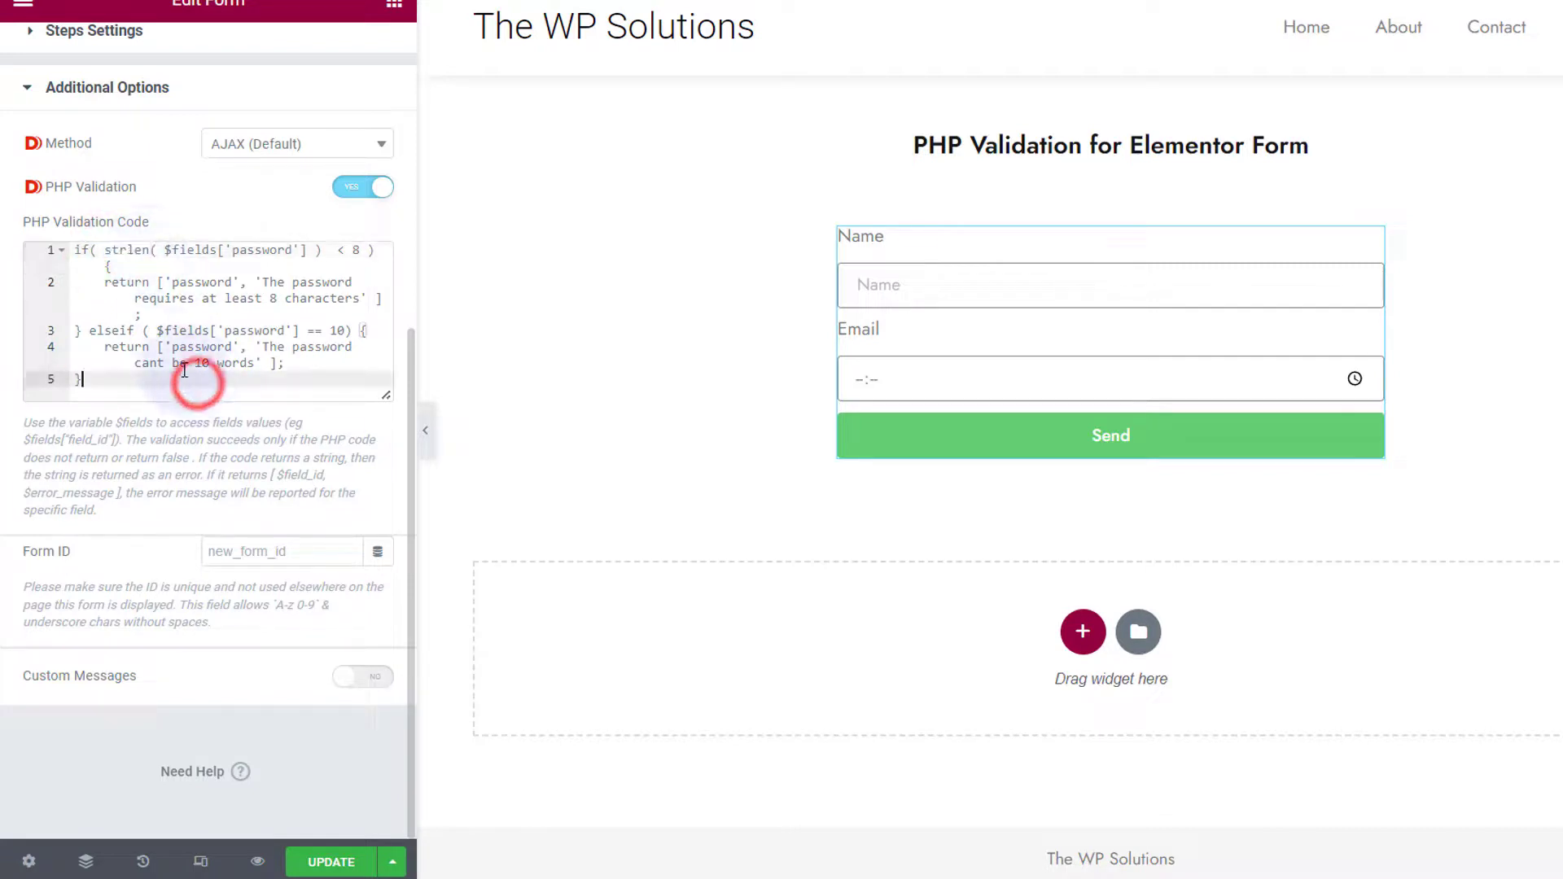
drag(75, 249, 145, 391)
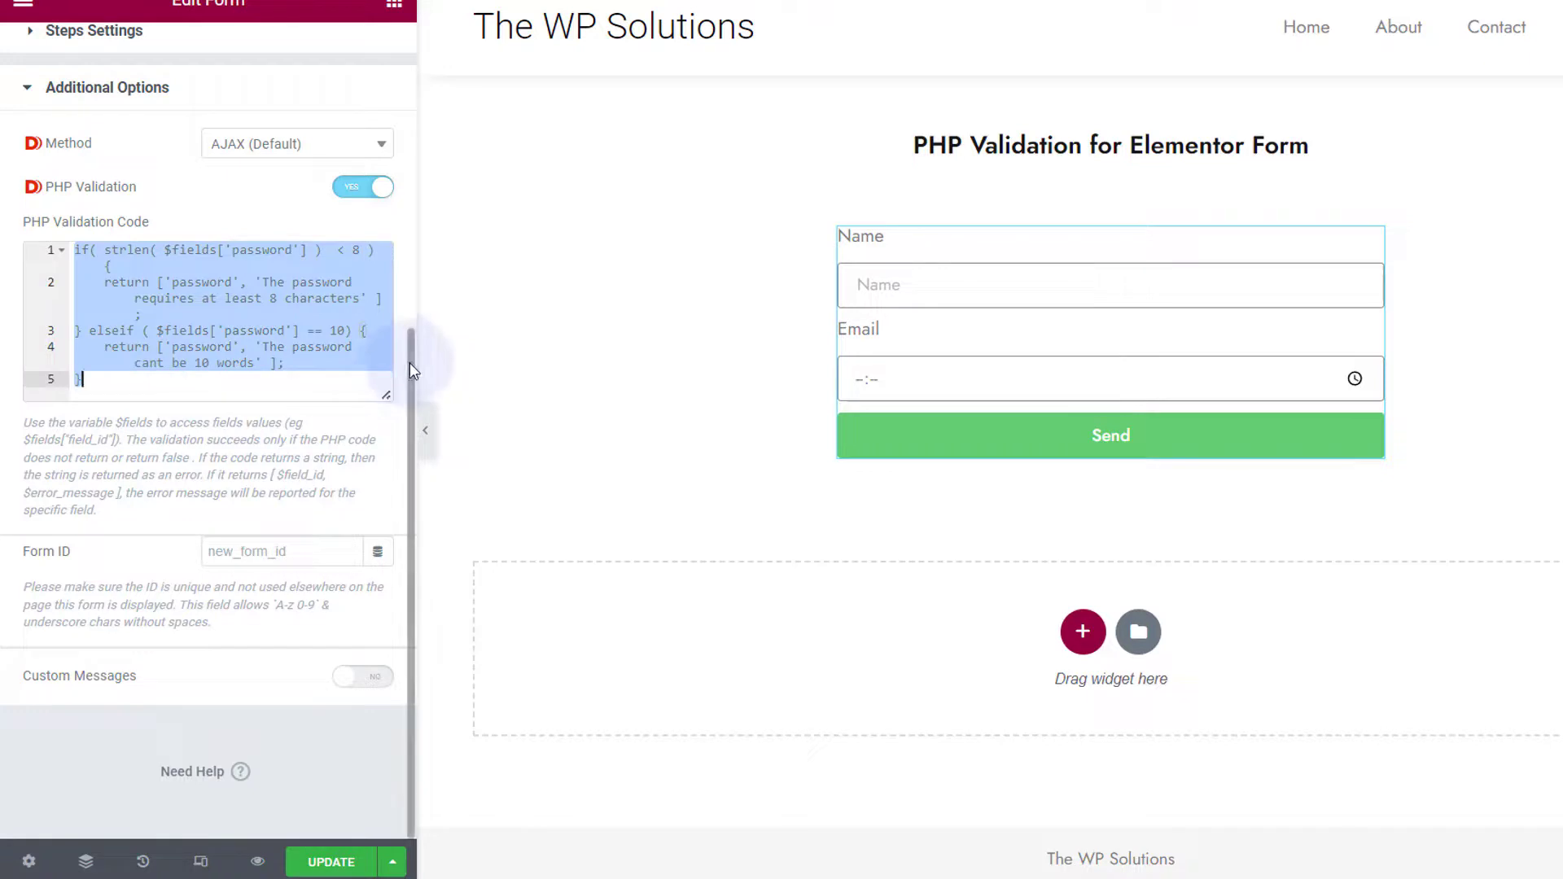
drag(409, 360, 428, 56)
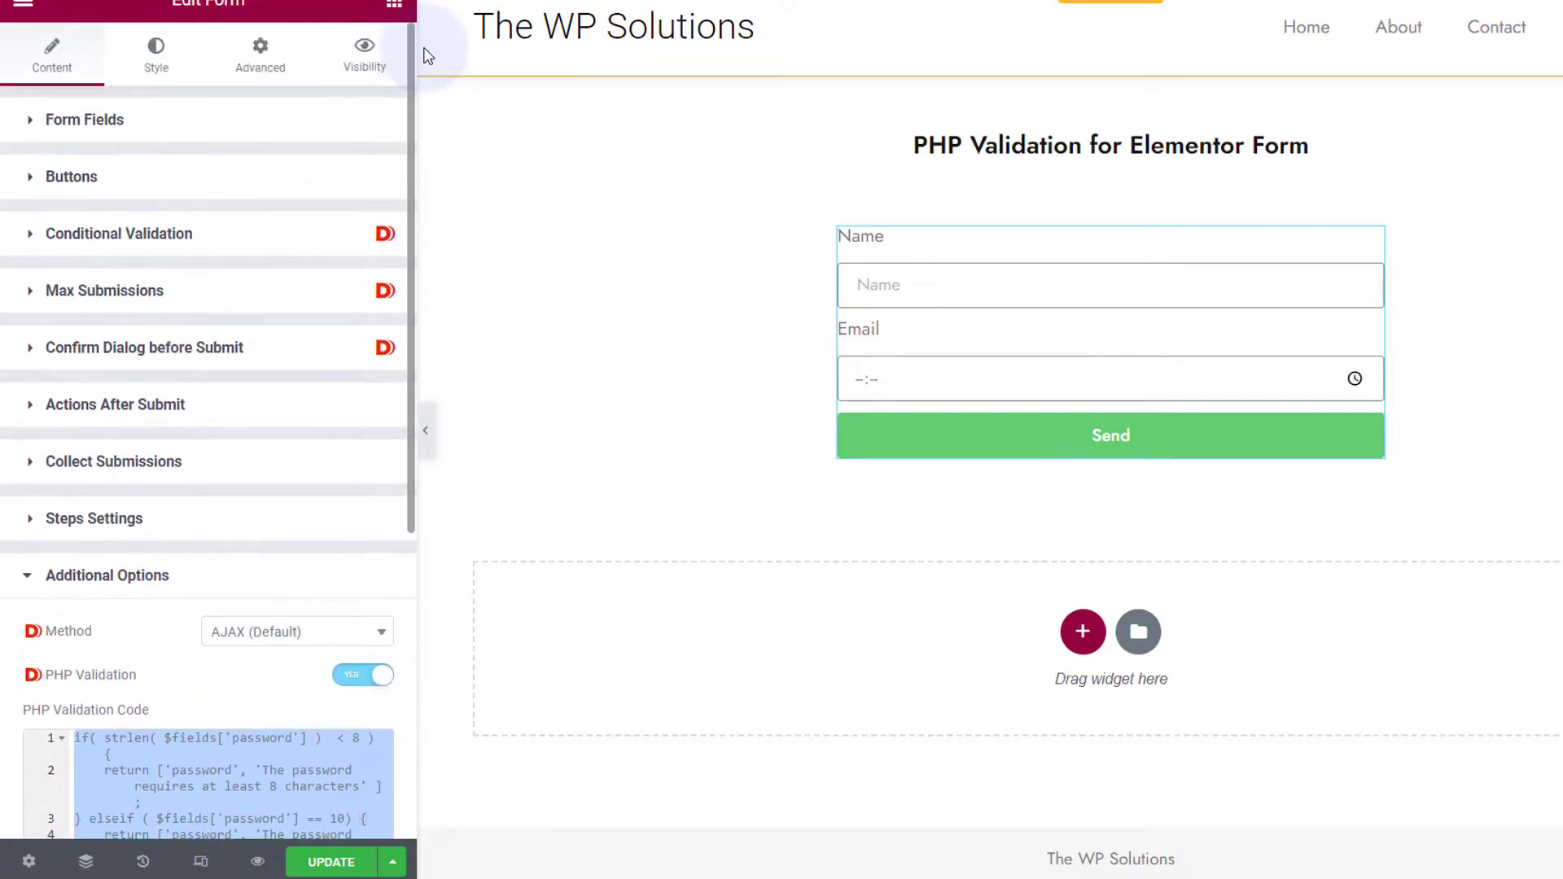